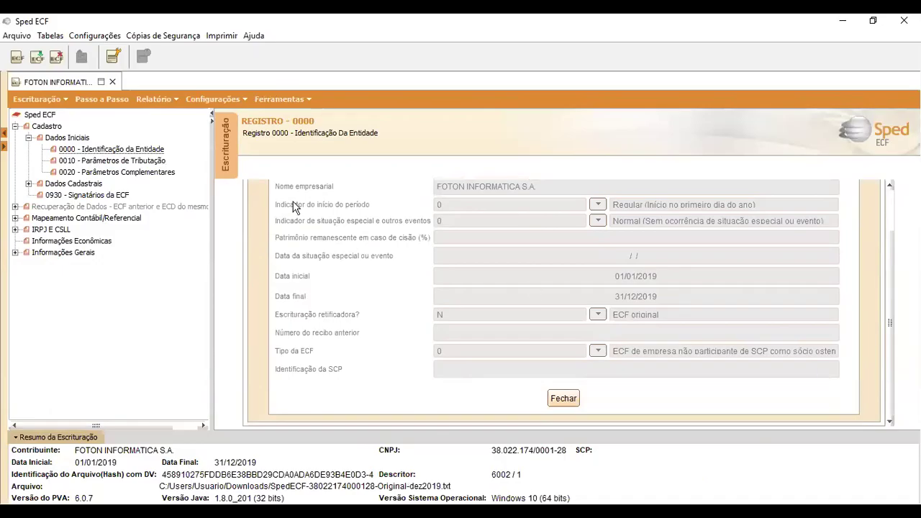
- Check the tax parameters in register 0010 and open register L300 under IRPJ e CSLL, Real
{"action": "left_click", "coordinate": [116, 161]}
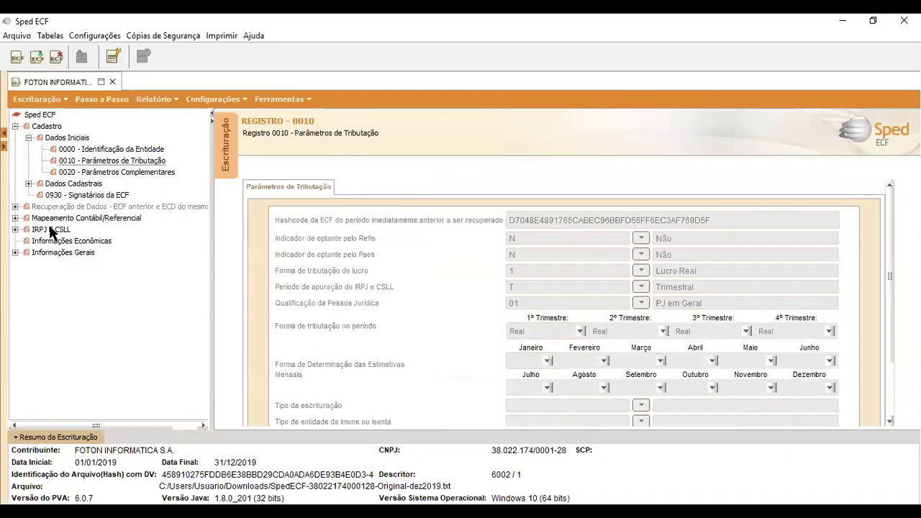
{"action": "left_click", "coordinate": [15, 230]}
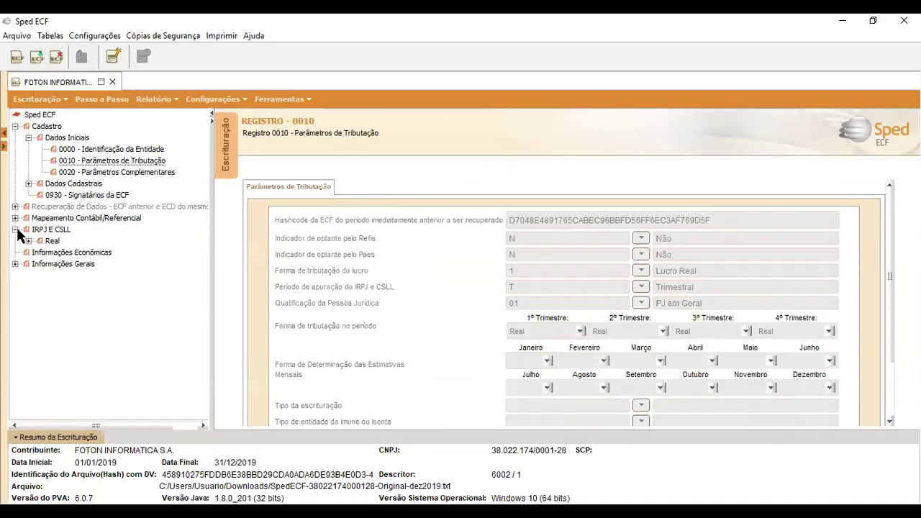
{"action": "left_click", "coordinate": [28, 241]}
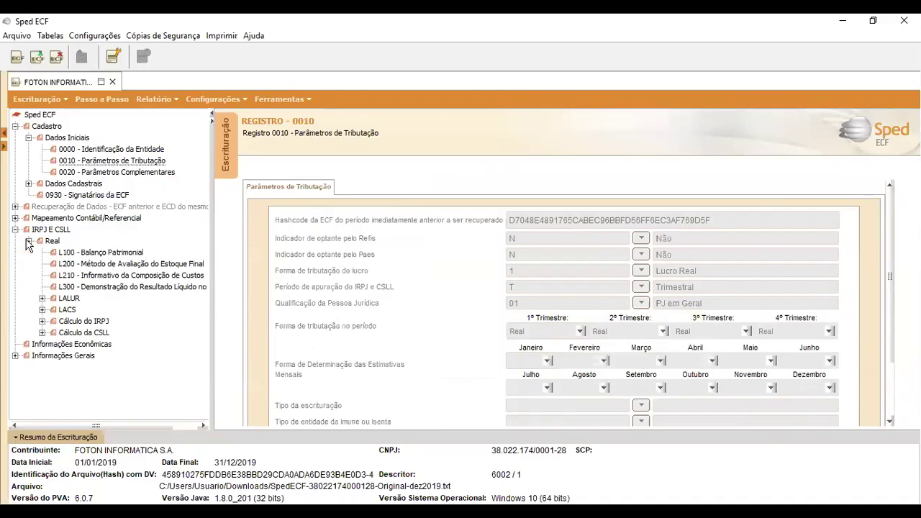
{"action": "left_click", "coordinate": [93, 287]}
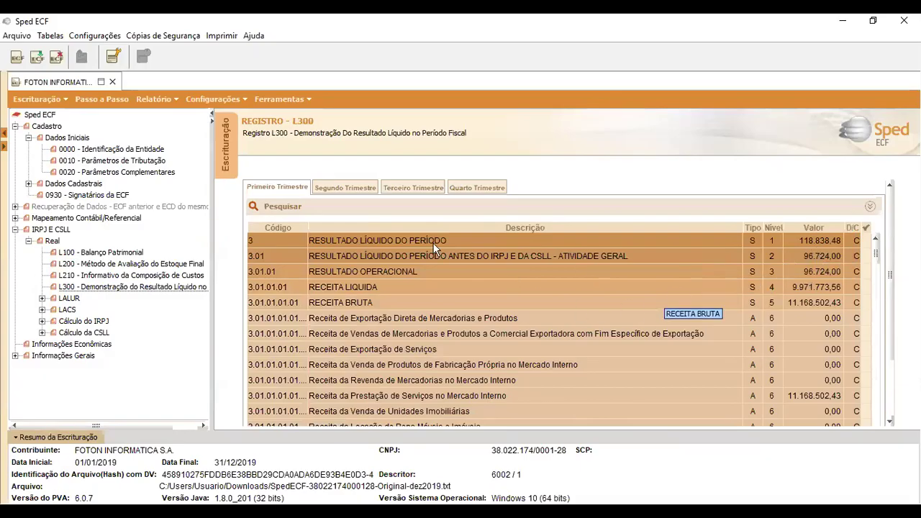
- Compare the net result of the period across all four quarters of register L300, returning to the first quarter
{"action": "left_click", "coordinate": [338, 188]}
{"action": "left_click", "coordinate": [412, 189]}
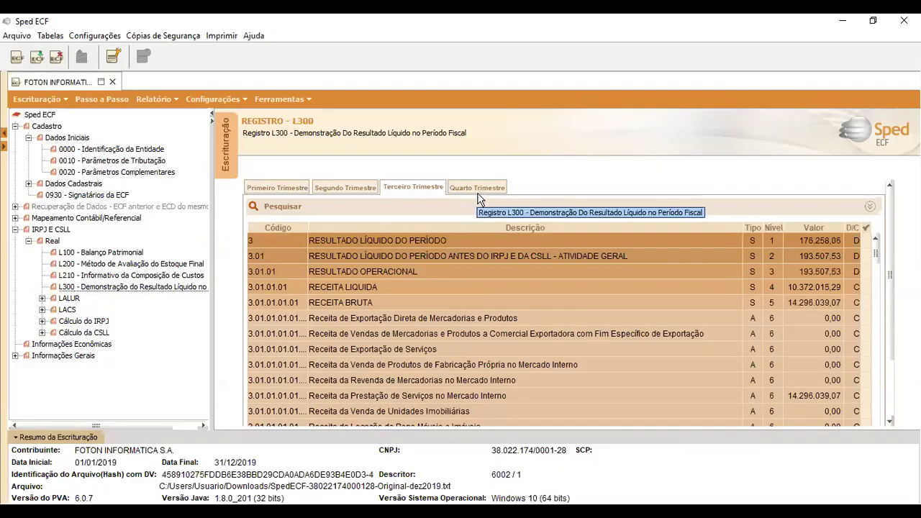
{"action": "left_click", "coordinate": [477, 188]}
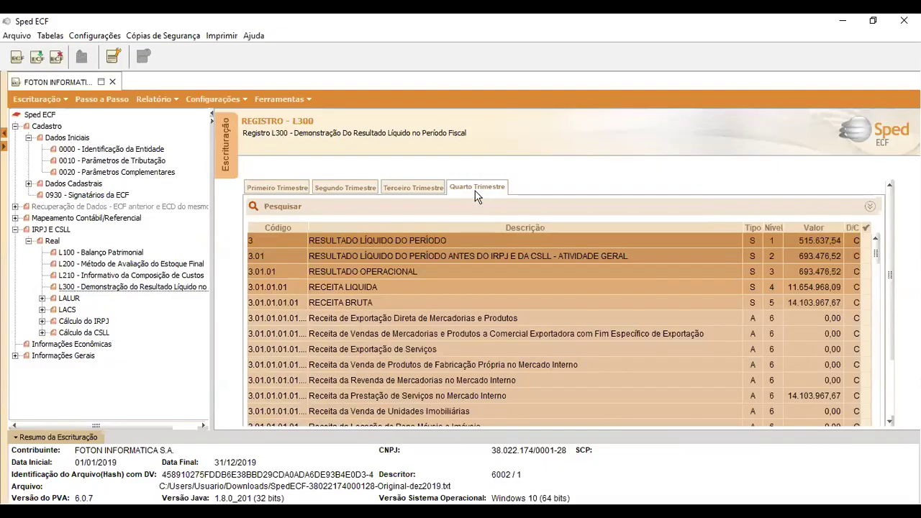
{"action": "left_click", "coordinate": [289, 189]}
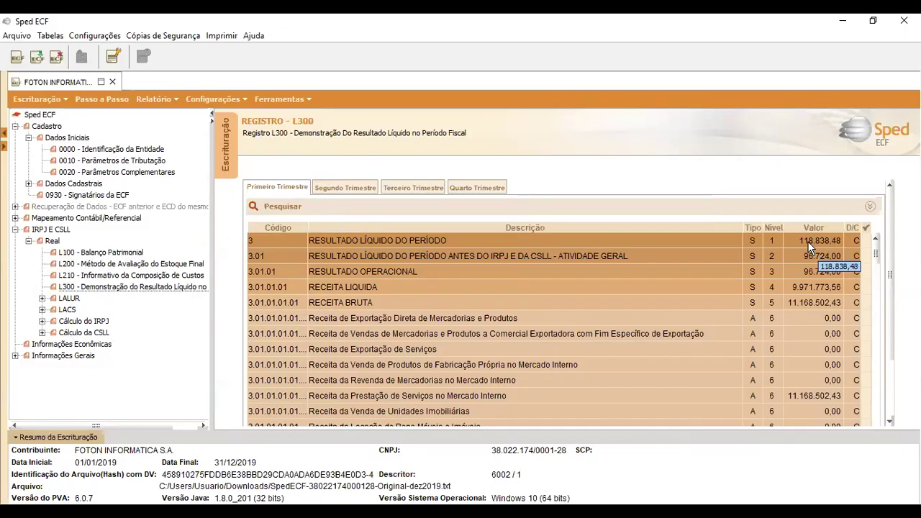
{"action": "left_click", "coordinate": [347, 188]}
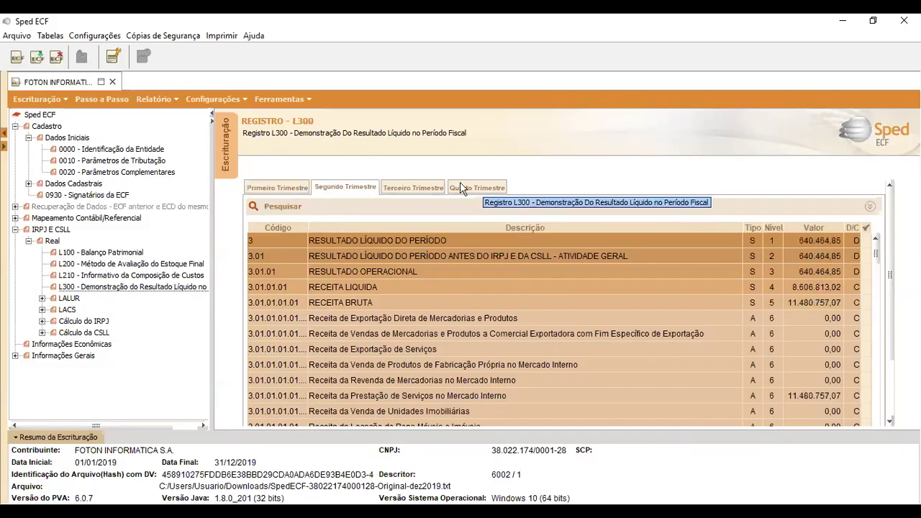
{"action": "left_click", "coordinate": [413, 188]}
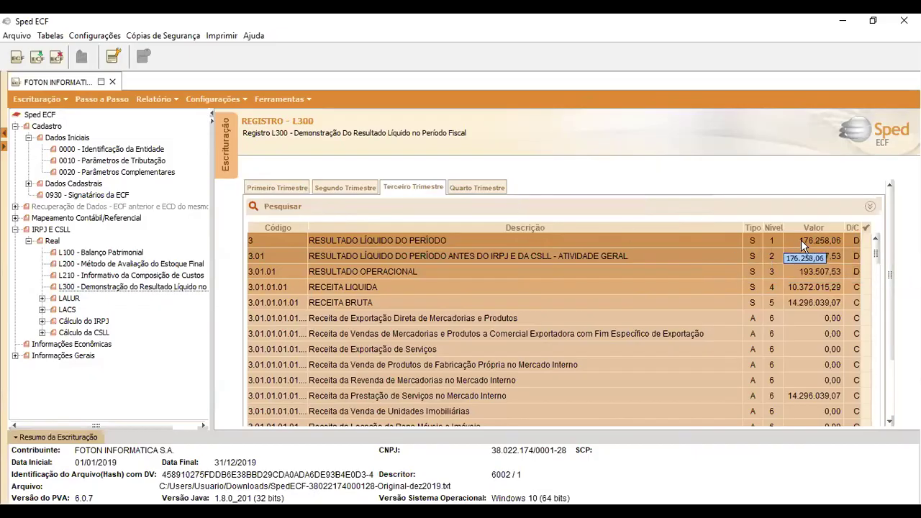
{"action": "left_click", "coordinate": [477, 187]}
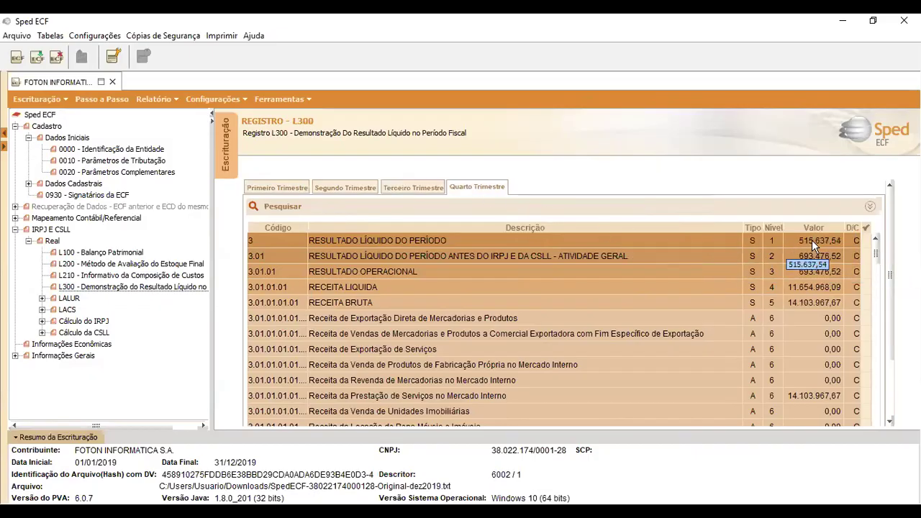
{"action": "left_click", "coordinate": [286, 185]}
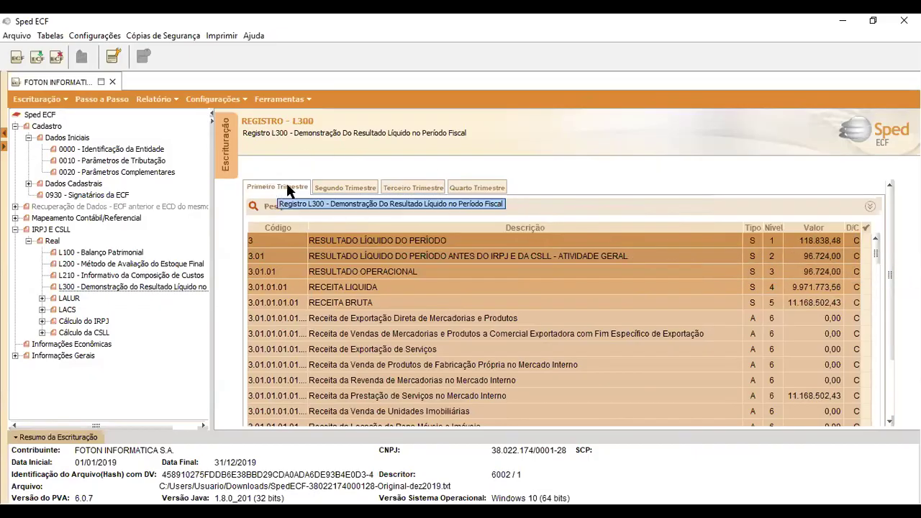
- Examine the first quarter's L300 lines for revenue deductions, cost of goods and services, and other operating income
{"action": "scroll", "coordinate": [587, 273], "scroll_direction": "down", "scroll_amount": 10}
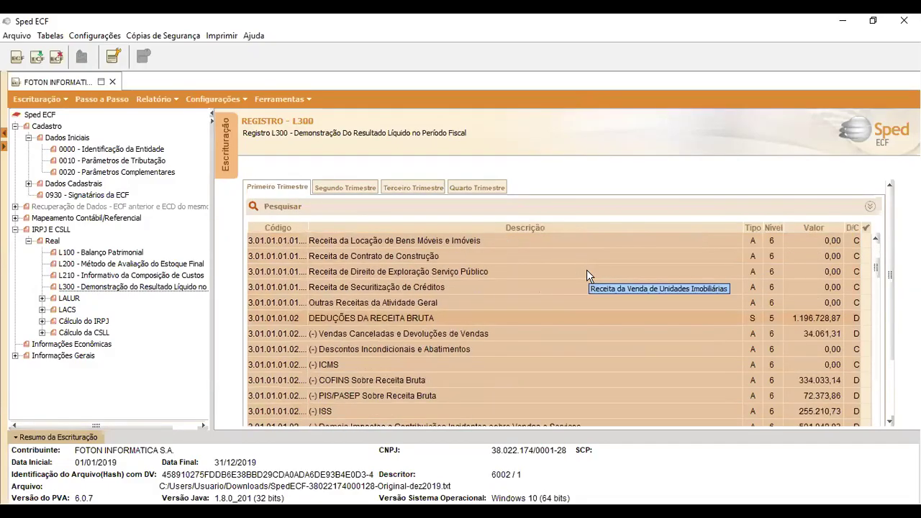
{"action": "scroll", "coordinate": [554, 287], "scroll_direction": "down", "scroll_amount": 5}
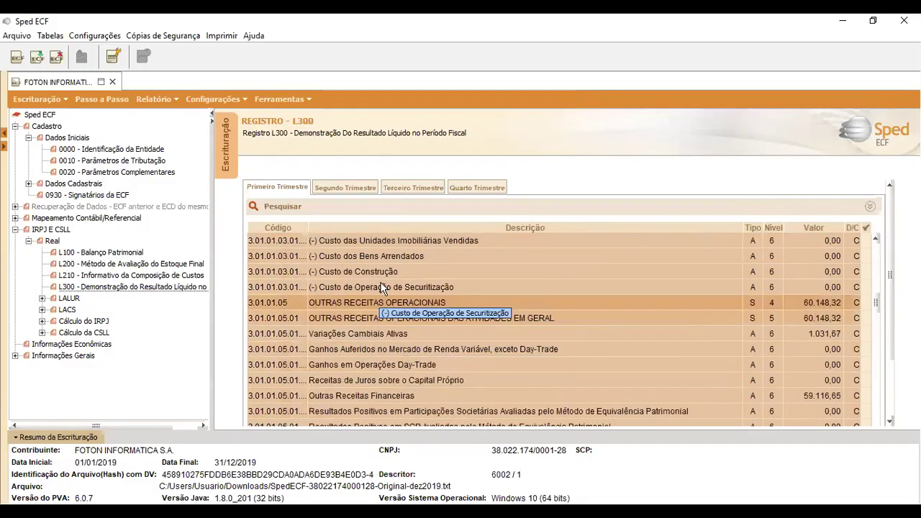
{"action": "scroll", "coordinate": [382, 286], "scroll_direction": "up", "scroll_amount": 3}
{"action": "scroll", "coordinate": [382, 286], "scroll_direction": "up", "scroll_amount": 1}
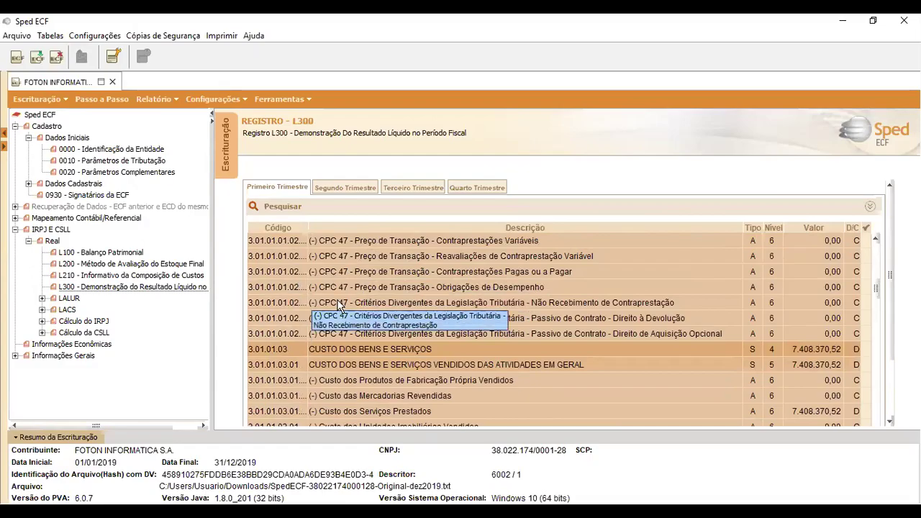
{"action": "scroll", "coordinate": [353, 298], "scroll_direction": "down", "scroll_amount": 9}
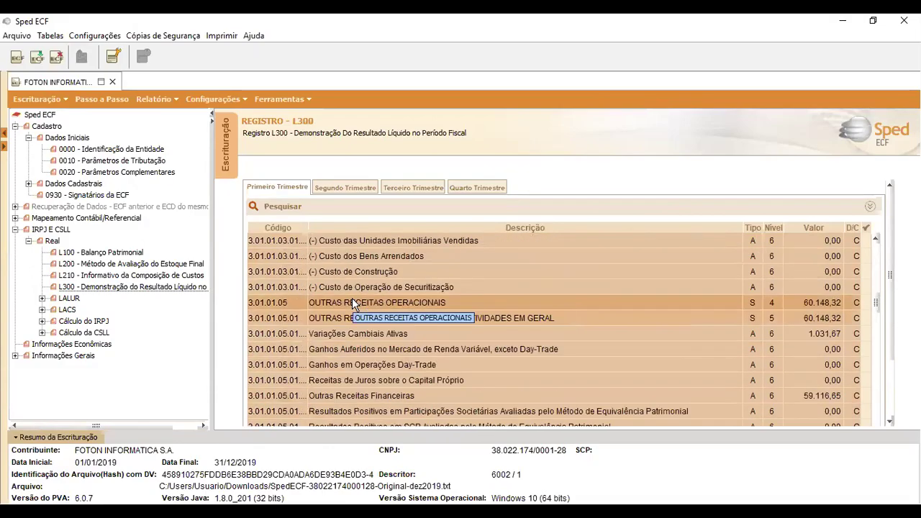
{"action": "scroll", "coordinate": [352, 297], "scroll_direction": "down", "scroll_amount": 10}
{"action": "scroll", "coordinate": [353, 299], "scroll_direction": "up", "scroll_amount": 5}
{"action": "scroll", "coordinate": [353, 300], "scroll_direction": "up", "scroll_amount": 1}
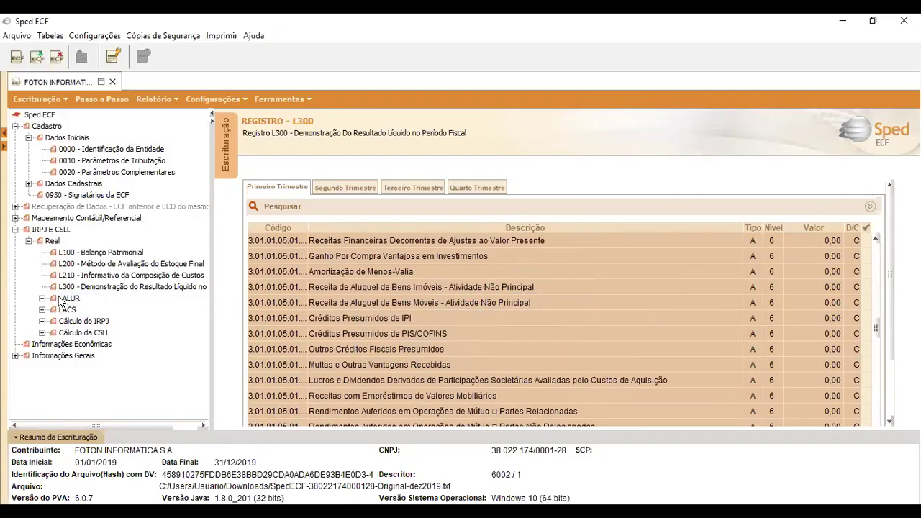
- Open Parte A - Demonstração do Lucro Real under LALUR and narrow the navigation tree to enlarge the register table
{"action": "left_click", "coordinate": [42, 299]}
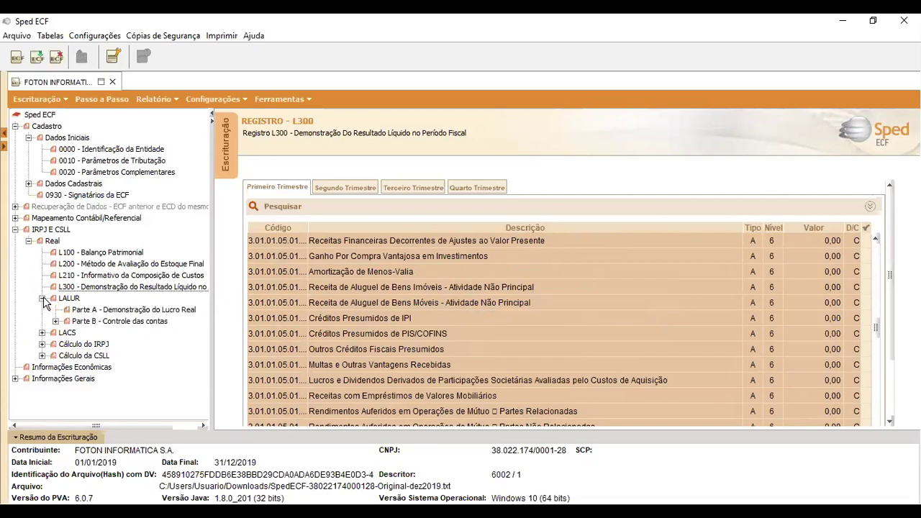
{"action": "left_click", "coordinate": [86, 311]}
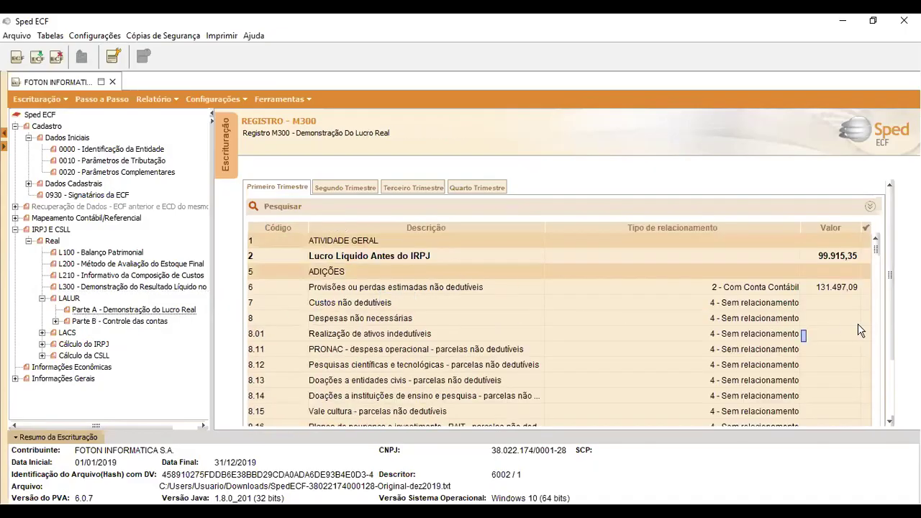
{"action": "left_click_drag", "start_coordinate": [210, 131], "coordinate": [141, 136]}
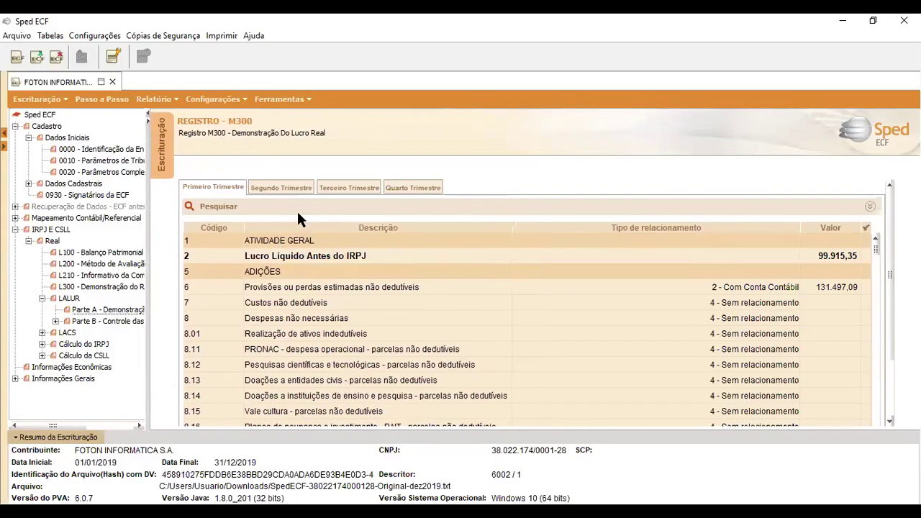
- Compare Lucro Líquido Antes do IRPJ across the quarters of register M300, ending at the start of the first quarter
{"action": "scroll", "coordinate": [667, 279], "scroll_direction": "down", "scroll_amount": 1}
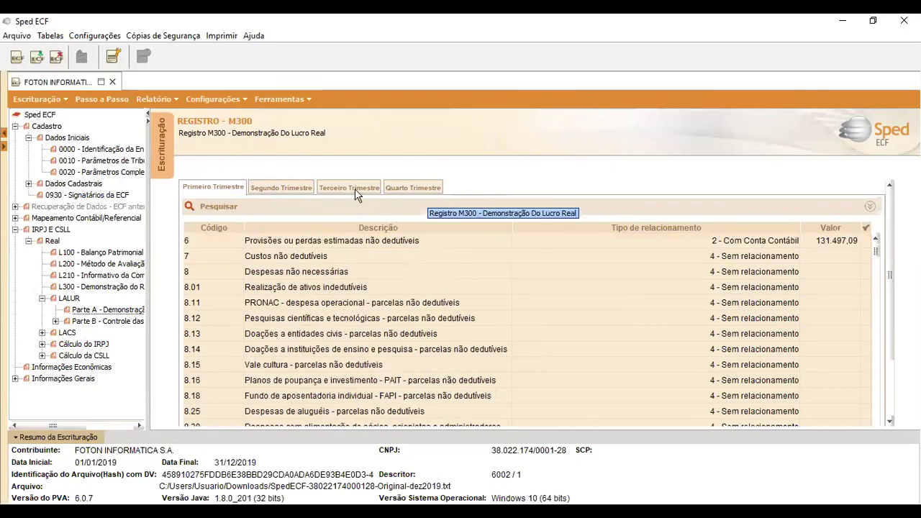
{"action": "left_click", "coordinate": [292, 190]}
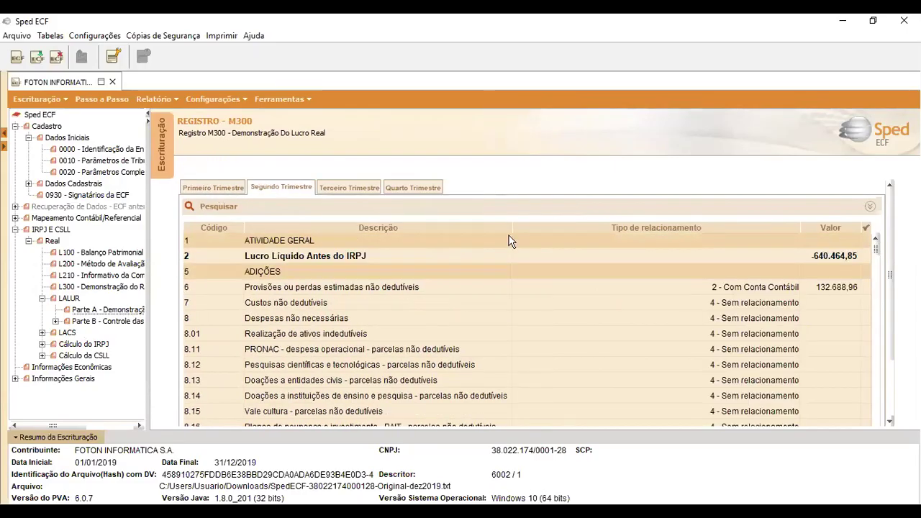
{"action": "left_click", "coordinate": [348, 188]}
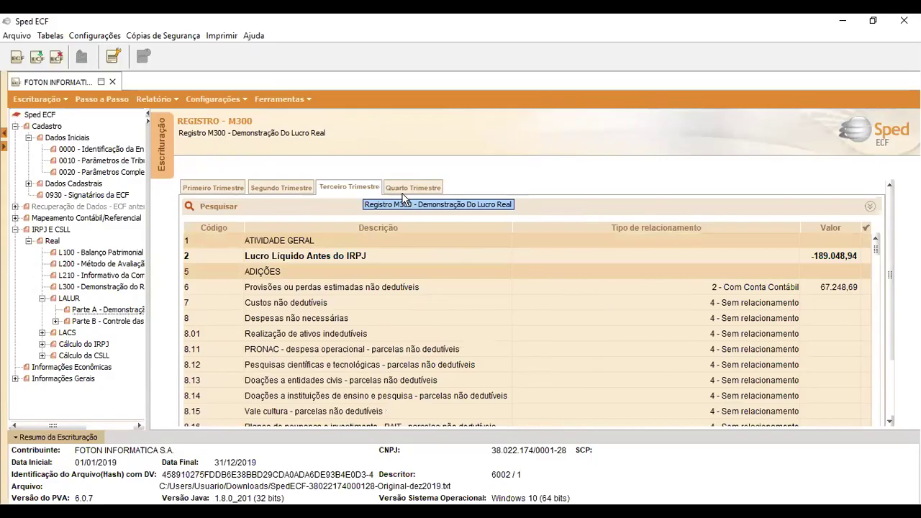
{"action": "left_click", "coordinate": [406, 187]}
{"action": "left_click", "coordinate": [295, 187]}
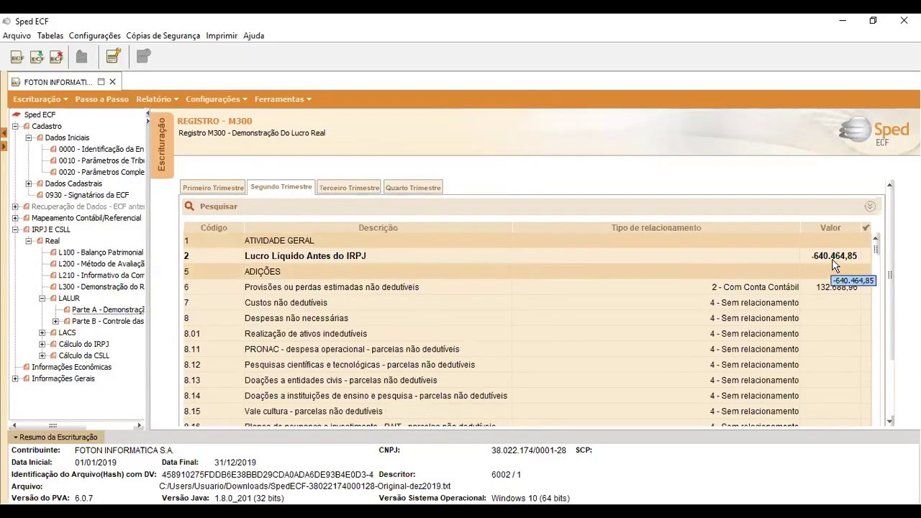
{"action": "left_click", "coordinate": [213, 188]}
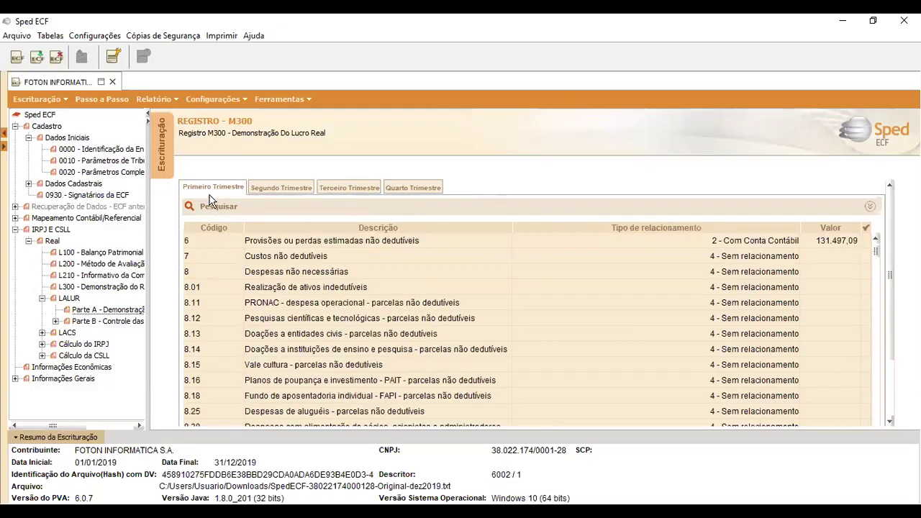
{"action": "scroll", "coordinate": [817, 268], "scroll_direction": "up", "scroll_amount": 1}
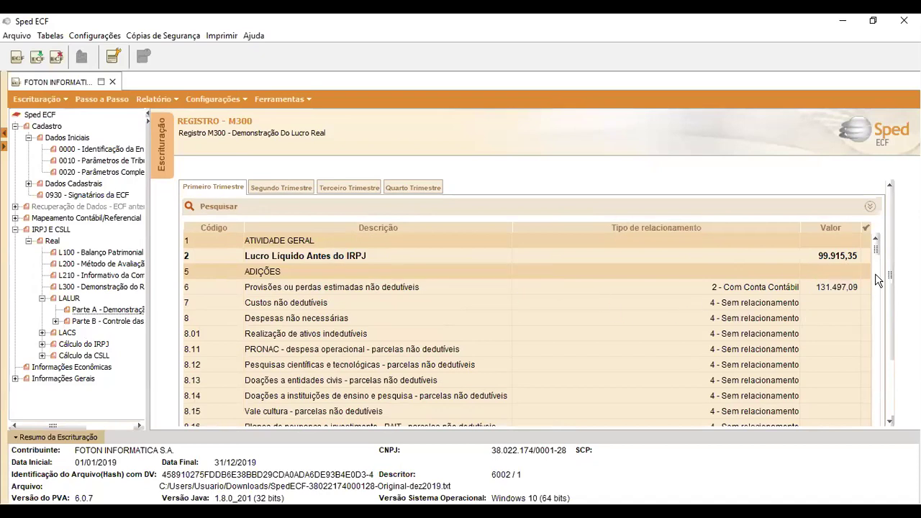
- Look through the first quarter's M300 adjustment lines down to line 39, and return to the start of the list
{"action": "scroll", "coordinate": [831, 288], "scroll_direction": "down", "scroll_amount": 4}
{"action": "scroll", "coordinate": [817, 294], "scroll_direction": "up", "scroll_amount": 4}
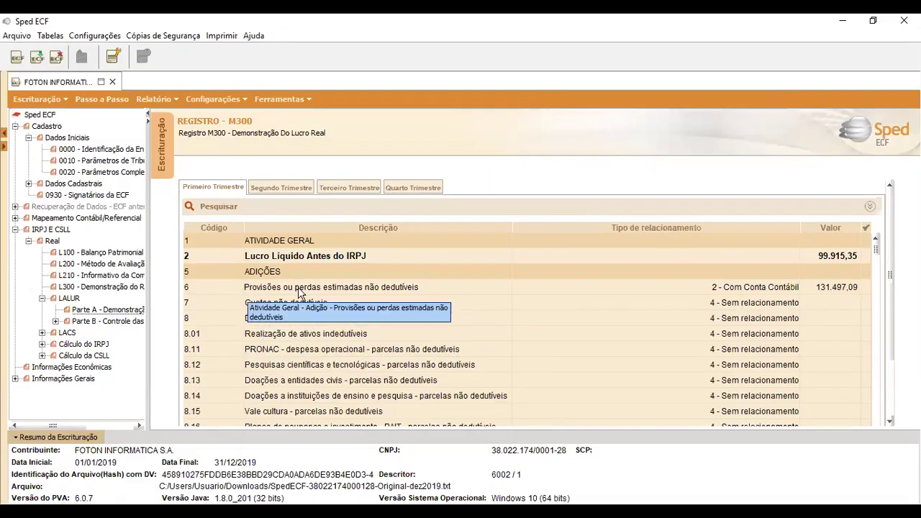
{"action": "scroll", "coordinate": [332, 299], "scroll_direction": "down", "scroll_amount": 8}
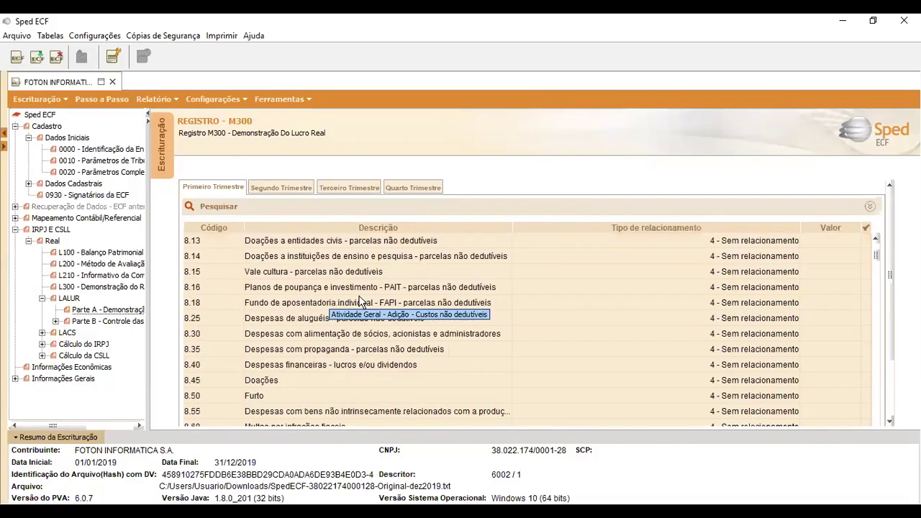
{"action": "scroll", "coordinate": [358, 300], "scroll_direction": "down", "scroll_amount": 2}
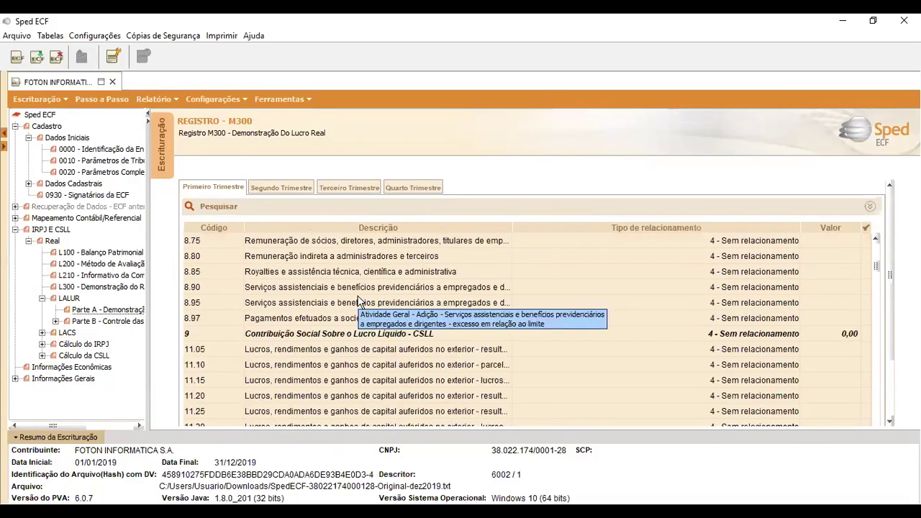
{"action": "scroll", "coordinate": [358, 300], "scroll_direction": "down", "scroll_amount": 1}
{"action": "scroll", "coordinate": [358, 301], "scroll_direction": "down", "scroll_amount": 20}
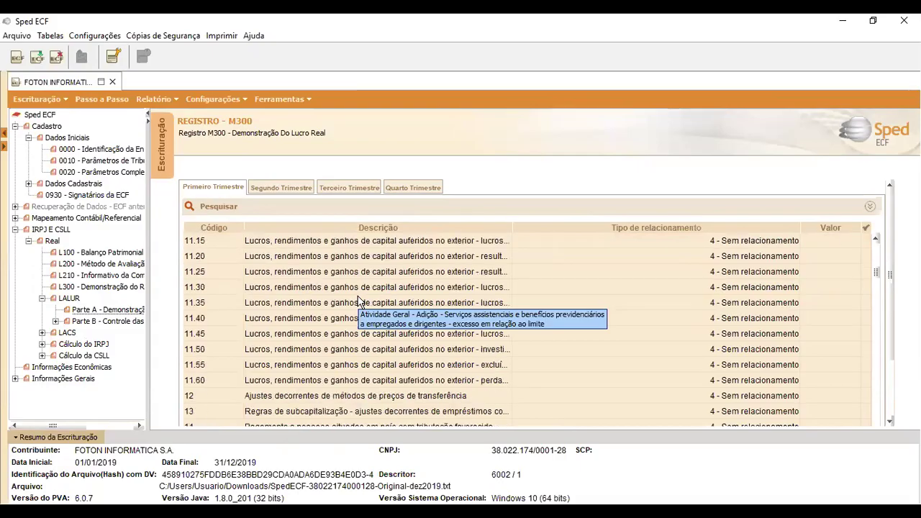
{"action": "scroll", "coordinate": [359, 295], "scroll_direction": "down", "scroll_amount": 15}
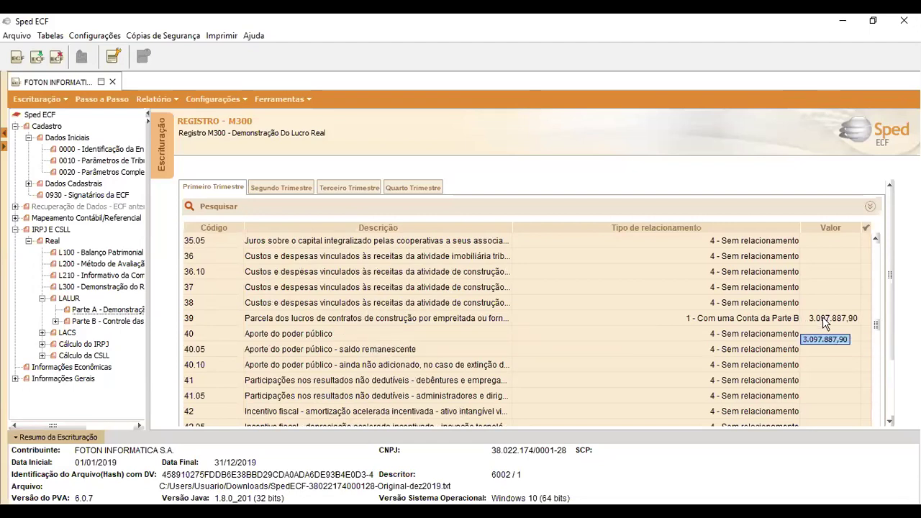
{"action": "left_click_drag", "start_coordinate": [875, 327], "coordinate": [892, 226]}
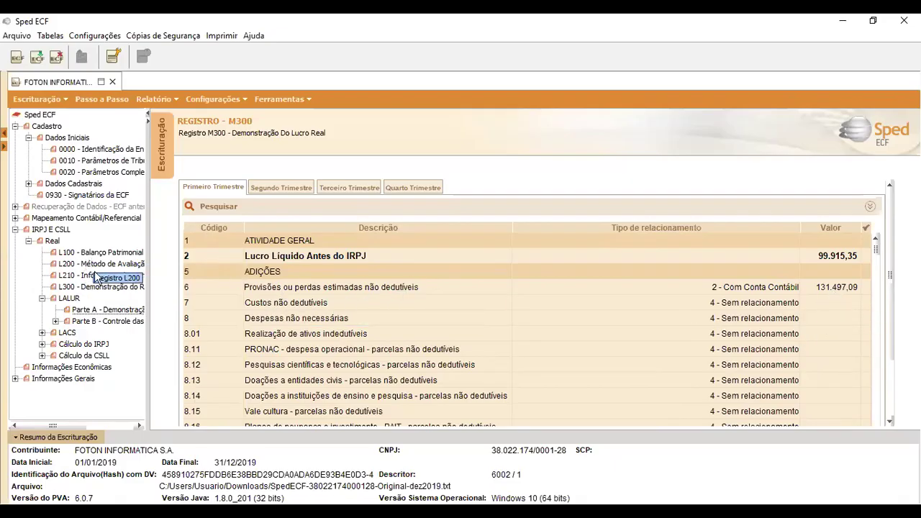
- Inspect the accounting accounts linked to line 6, Provisões ou perdas estimadas não dedutíveis, and browse the additions that follow it
{"action": "left_click", "coordinate": [829, 289]}
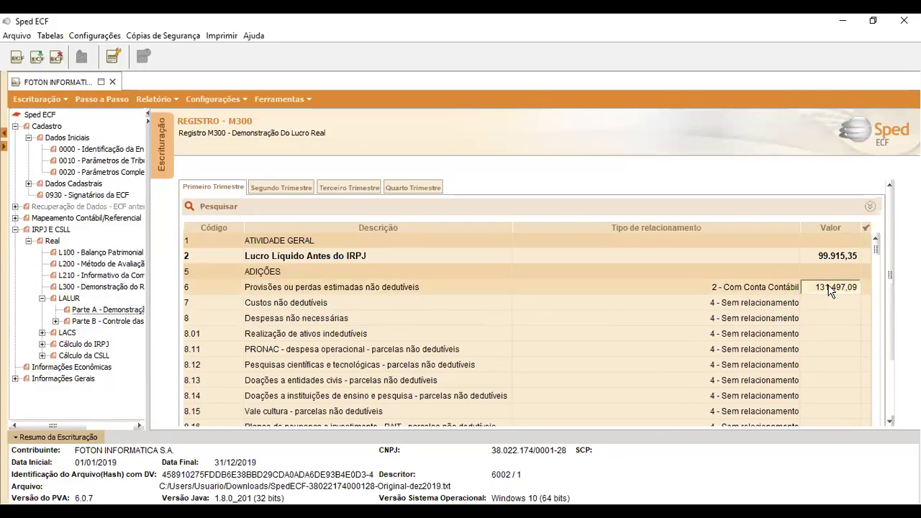
{"action": "double_click", "coordinate": [830, 289]}
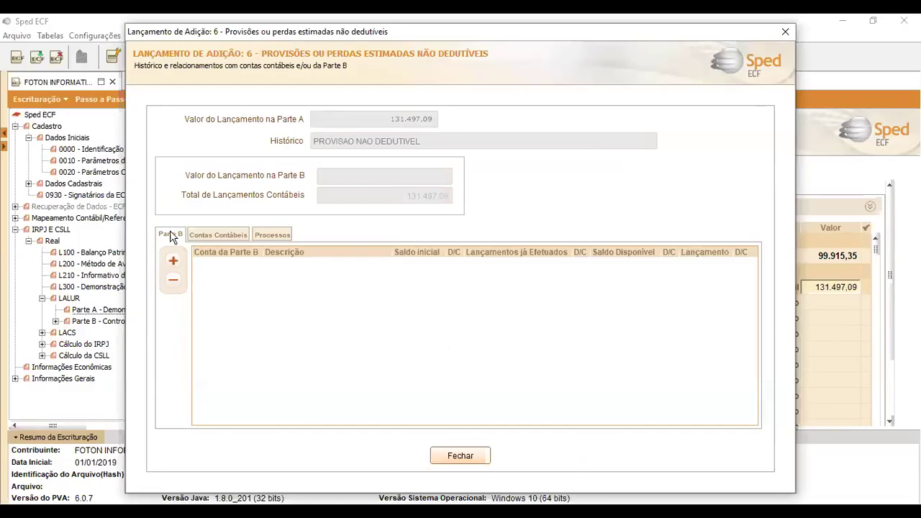
{"action": "left_click", "coordinate": [210, 237]}
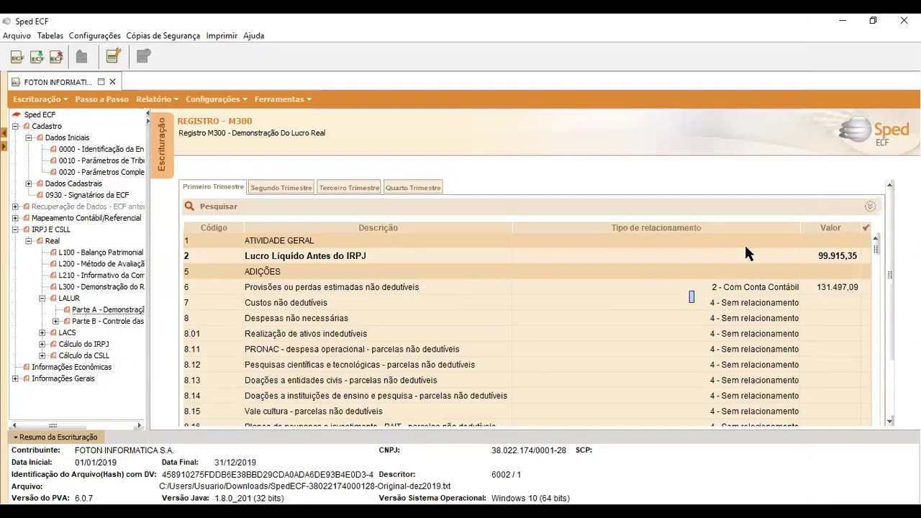
{"action": "scroll", "coordinate": [744, 242], "scroll_direction": "down", "scroll_amount": 3}
{"action": "scroll", "coordinate": [699, 299], "scroll_direction": "down", "scroll_amount": 4}
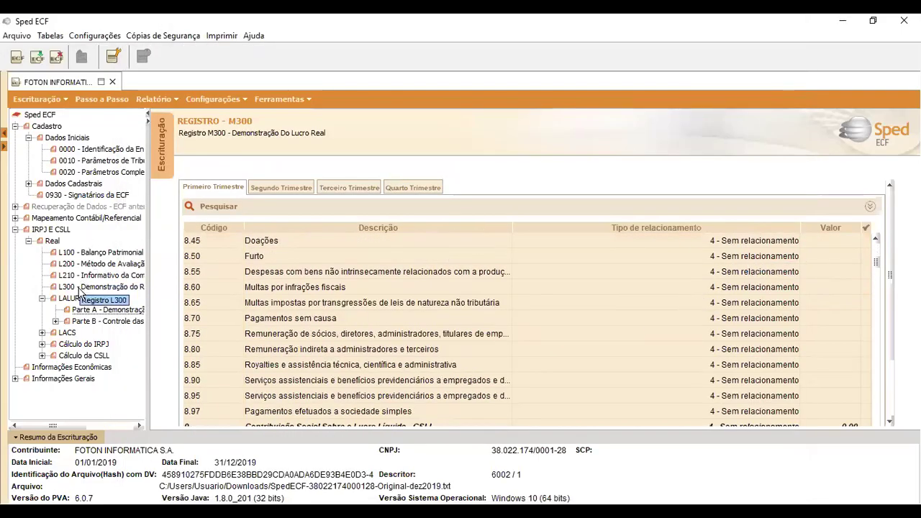
- Inspect the Parte B account and accounting accounts linked to first-quarter line 39, Parcela dos lucros de contratos de construção, in register M300
{"action": "scroll", "coordinate": [705, 295], "scroll_direction": "down", "scroll_amount": 3}
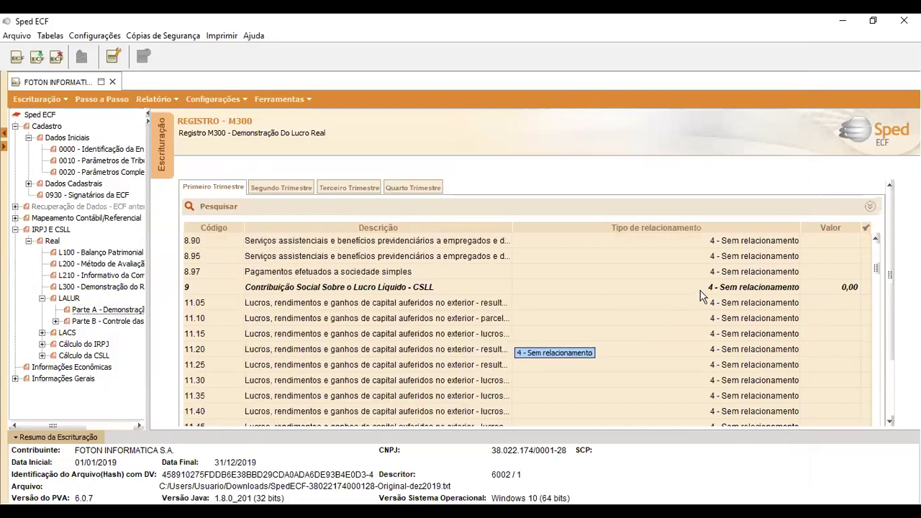
{"action": "scroll", "coordinate": [712, 299], "scroll_direction": "down", "scroll_amount": 10}
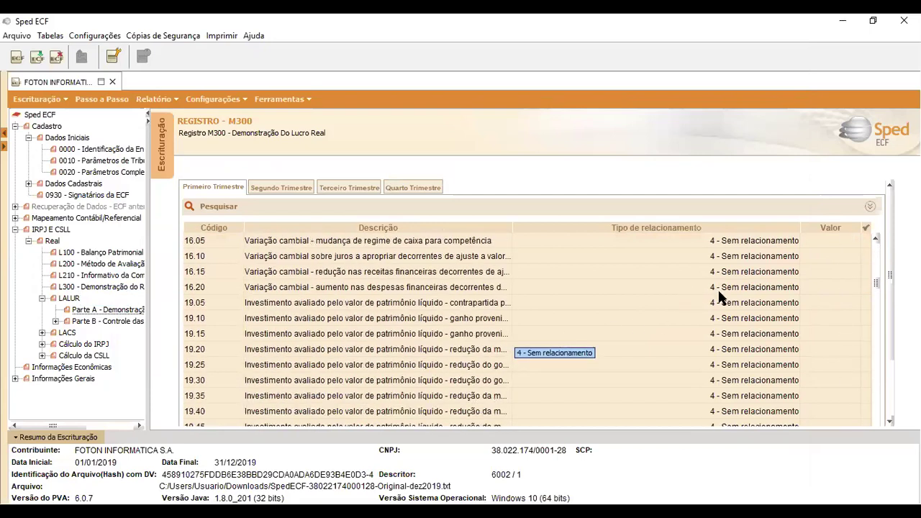
{"action": "scroll", "coordinate": [723, 301], "scroll_direction": "down", "scroll_amount": 10}
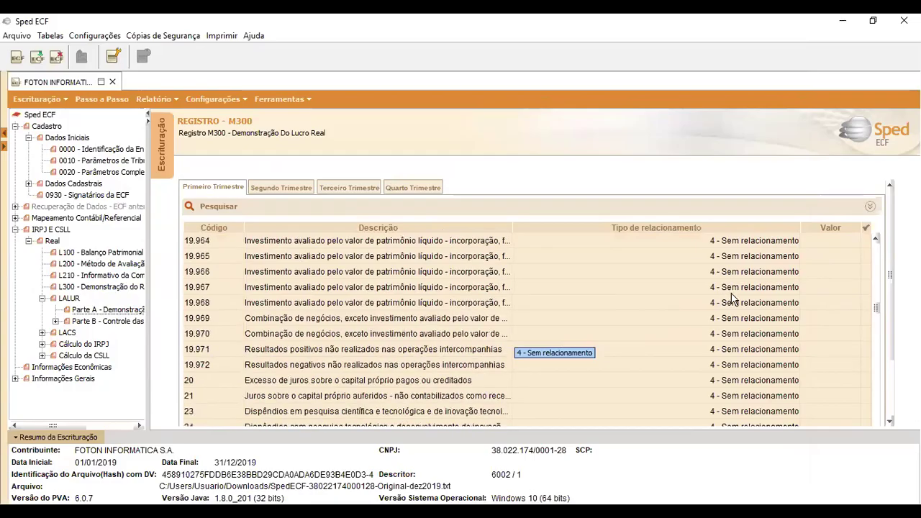
{"action": "scroll", "coordinate": [731, 303], "scroll_direction": "down", "scroll_amount": 10}
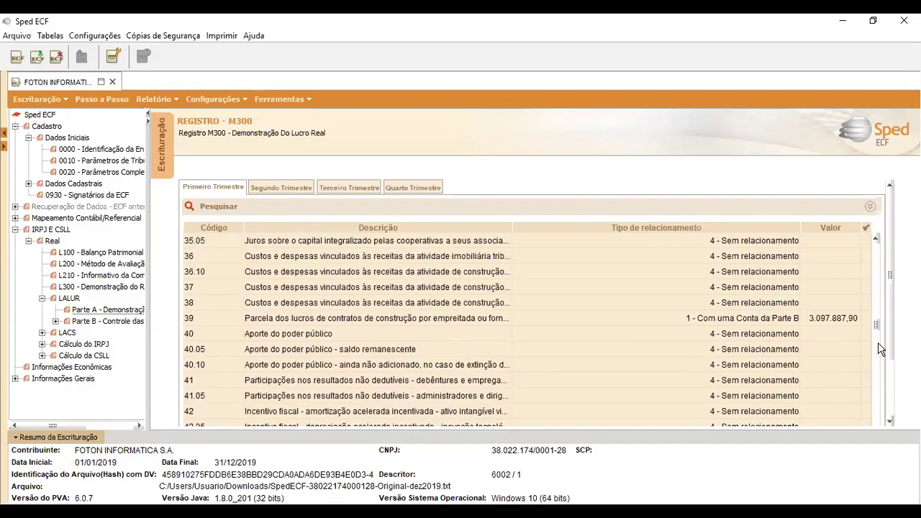
{"action": "left_click", "coordinate": [833, 318]}
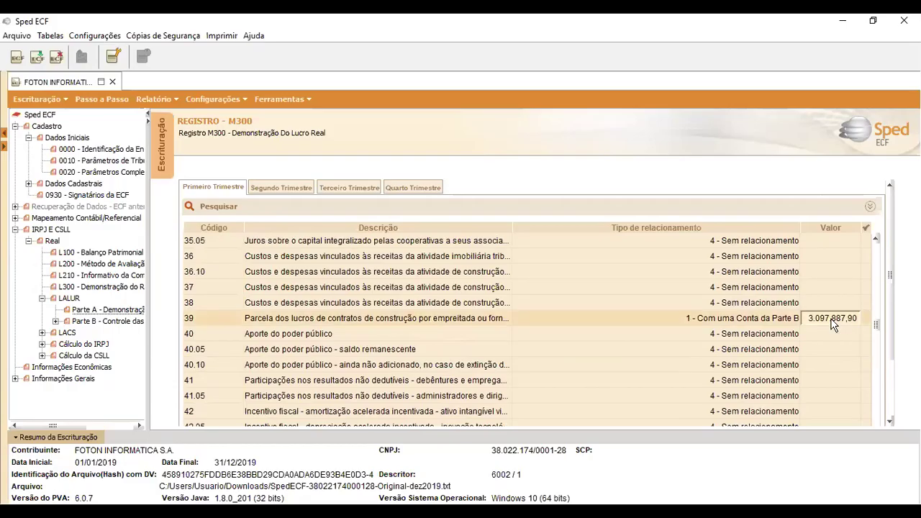
{"action": "double_click", "coordinate": [832, 322]}
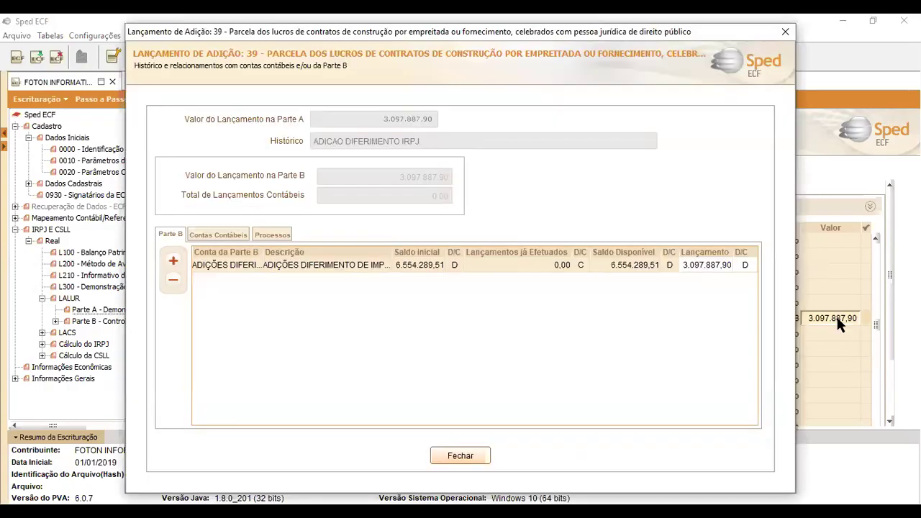
{"action": "left_click", "coordinate": [222, 235]}
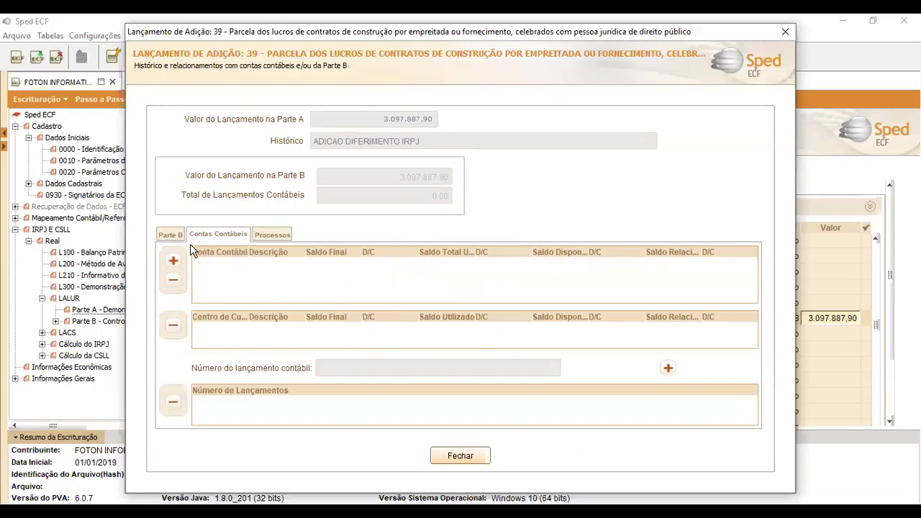
{"action": "left_click", "coordinate": [171, 235]}
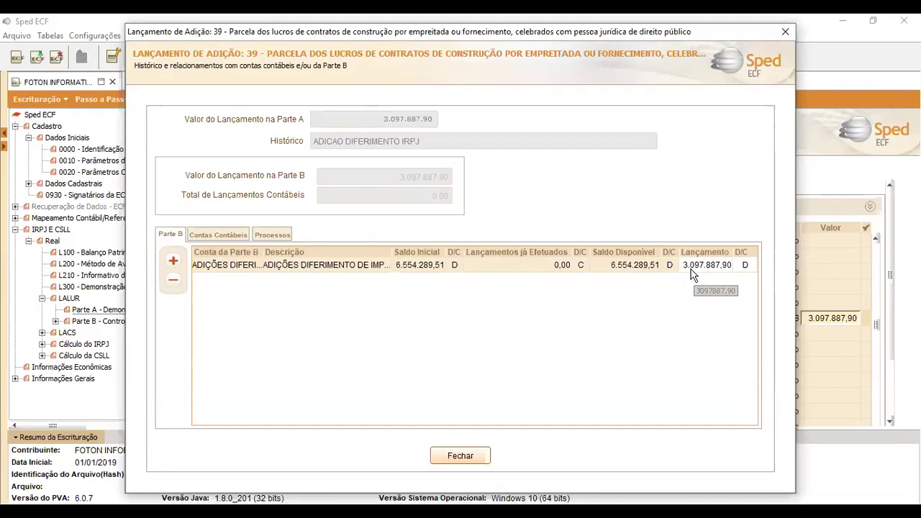
{"action": "left_click", "coordinate": [220, 235]}
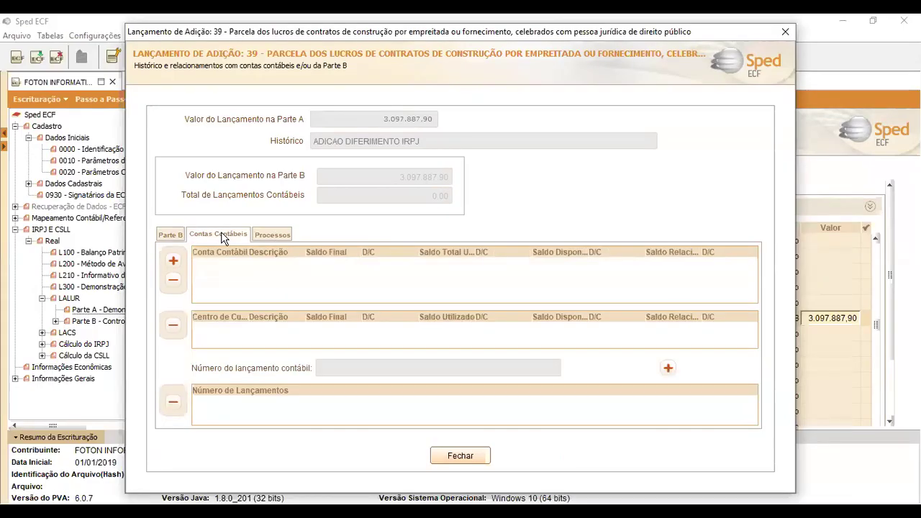
{"action": "left_click", "coordinate": [172, 235]}
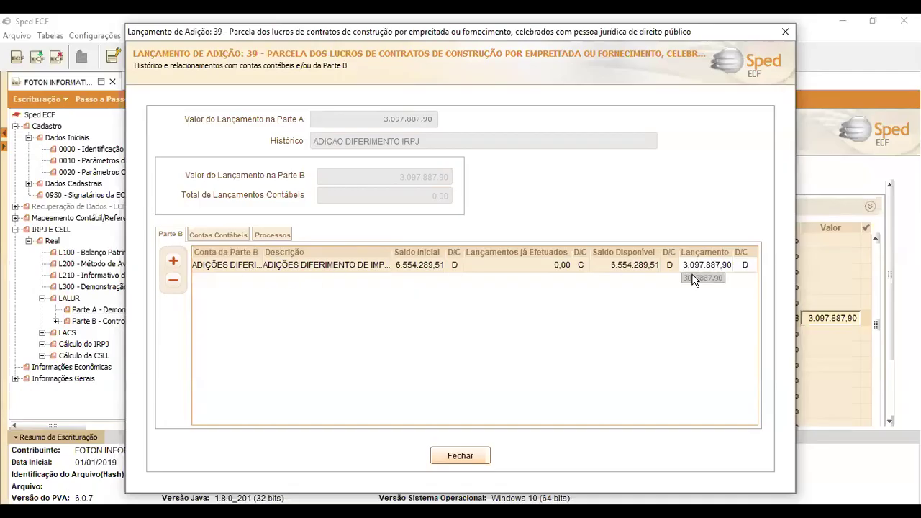
{"action": "left_click", "coordinate": [460, 456]}
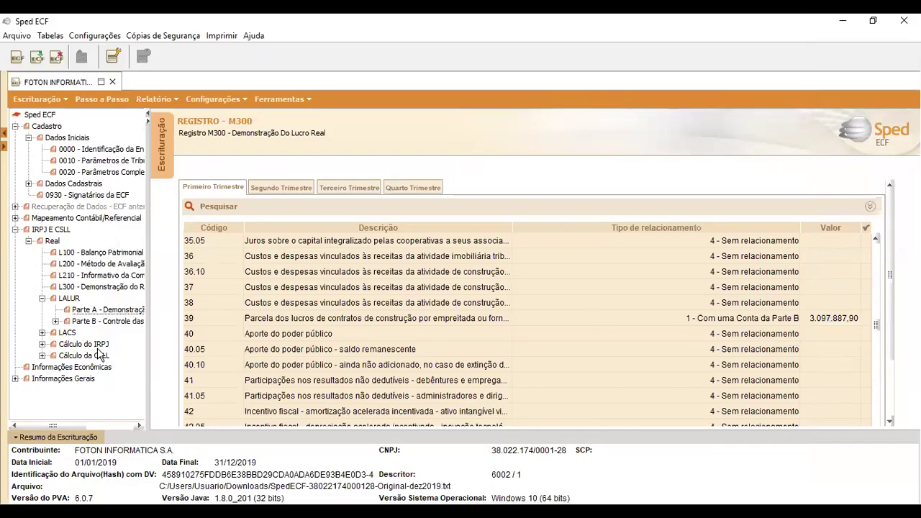
- Open the Parte B account identification, register M010, and review the details of the PREJUÍZO ACUMULADO and ADIÇÕES DIFERIMENTO accounts
{"action": "left_click", "coordinate": [55, 321]}
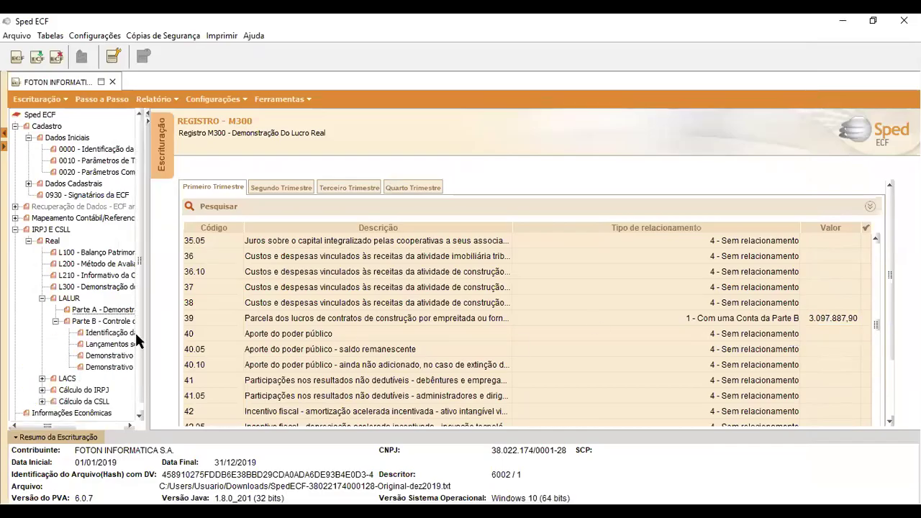
{"action": "left_click", "coordinate": [118, 332]}
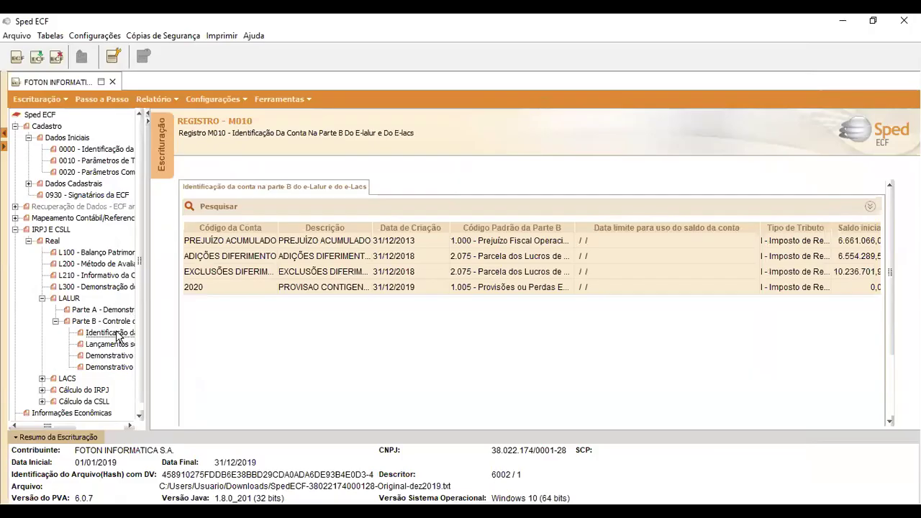
{"action": "left_click", "coordinate": [310, 244]}
{"action": "double_click", "coordinate": [309, 240]}
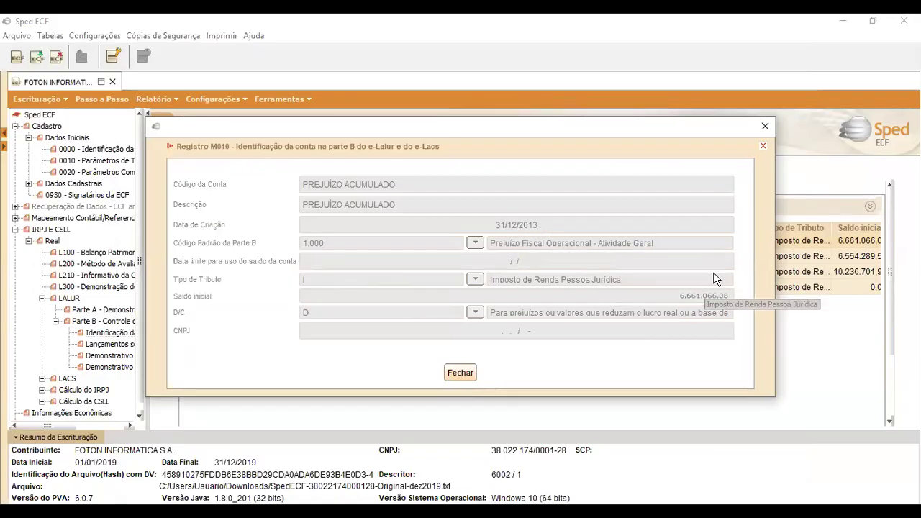
{"action": "left_click", "coordinate": [766, 127]}
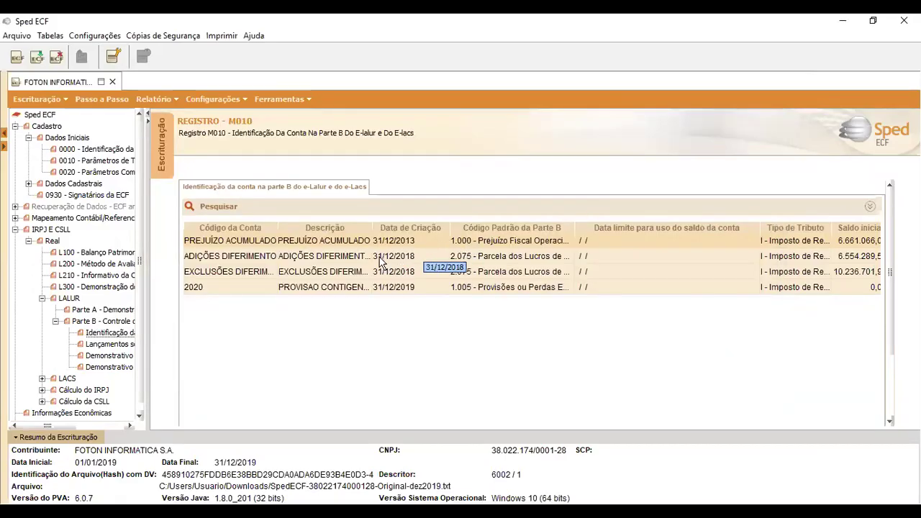
{"action": "left_click", "coordinate": [272, 259]}
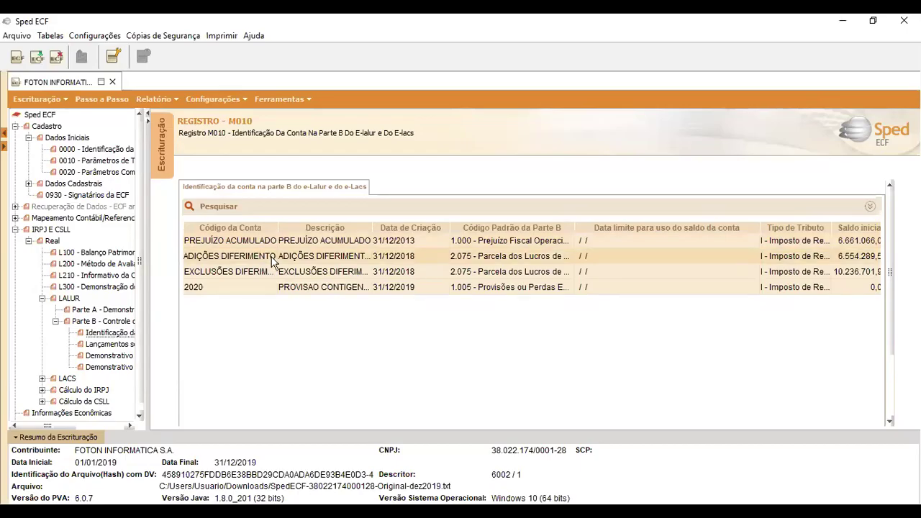
{"action": "double_click", "coordinate": [273, 261]}
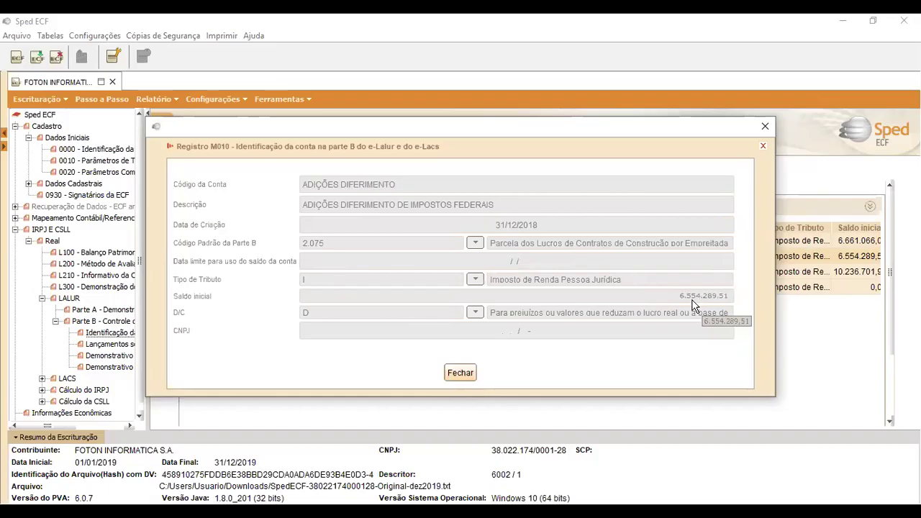
{"action": "left_click", "coordinate": [769, 126]}
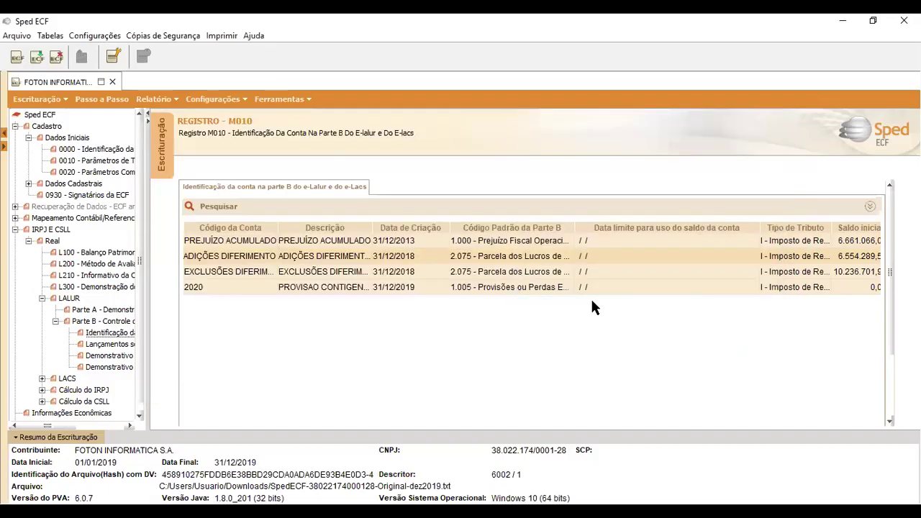
- Open register M410, entries without effect on Parte A, and review the second-quarter PREJUÍZO ACUMULADO entry
{"action": "left_click", "coordinate": [109, 345]}
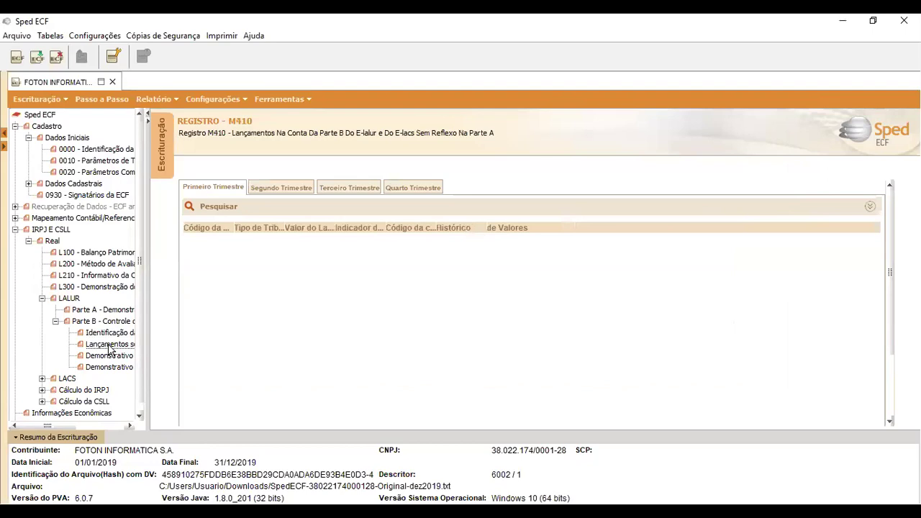
{"action": "left_click", "coordinate": [264, 187]}
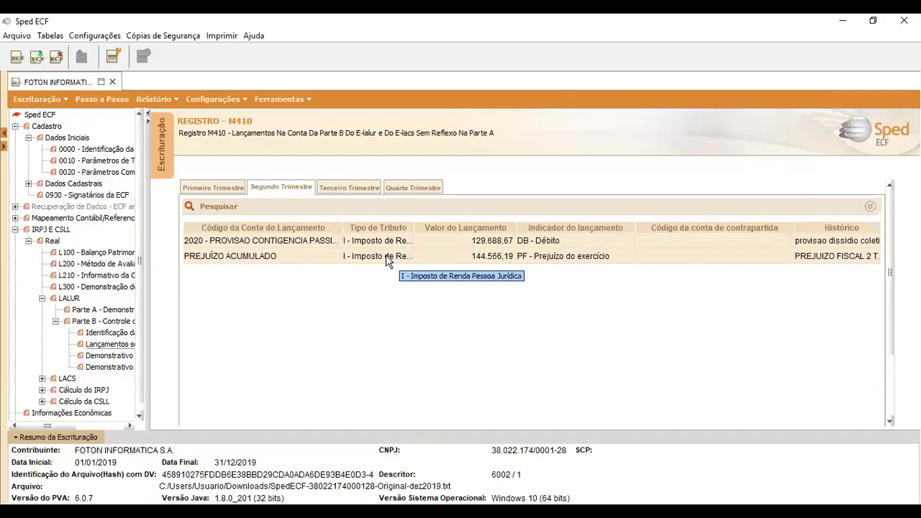
{"action": "left_click", "coordinate": [498, 259]}
{"action": "double_click", "coordinate": [500, 261]}
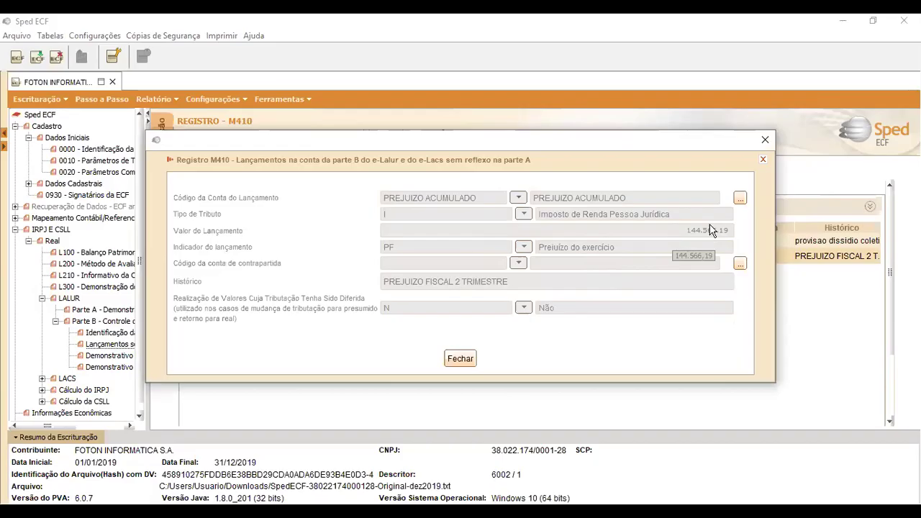
{"action": "left_click", "coordinate": [767, 139]}
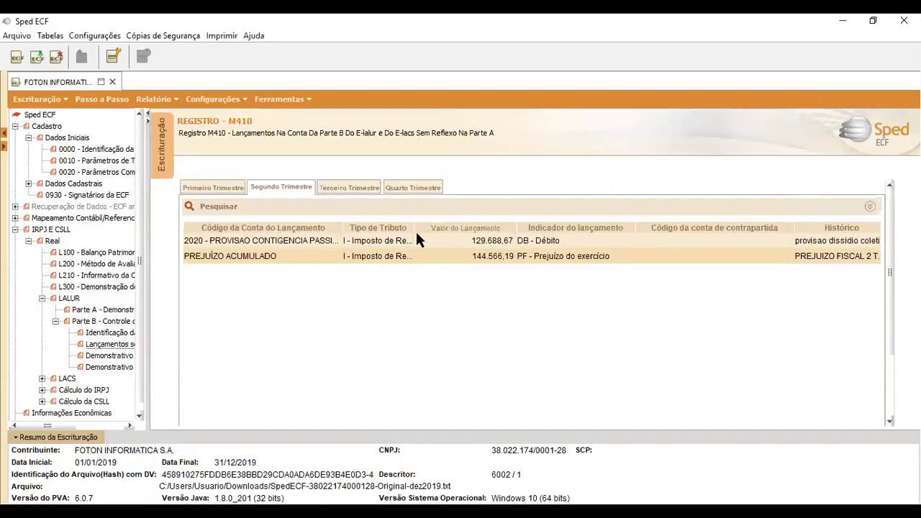
- Open register M500, the Parte B balance control, and review the second-quarter balances of PREJUÍZO ACUMULADO
{"action": "left_click", "coordinate": [85, 355]}
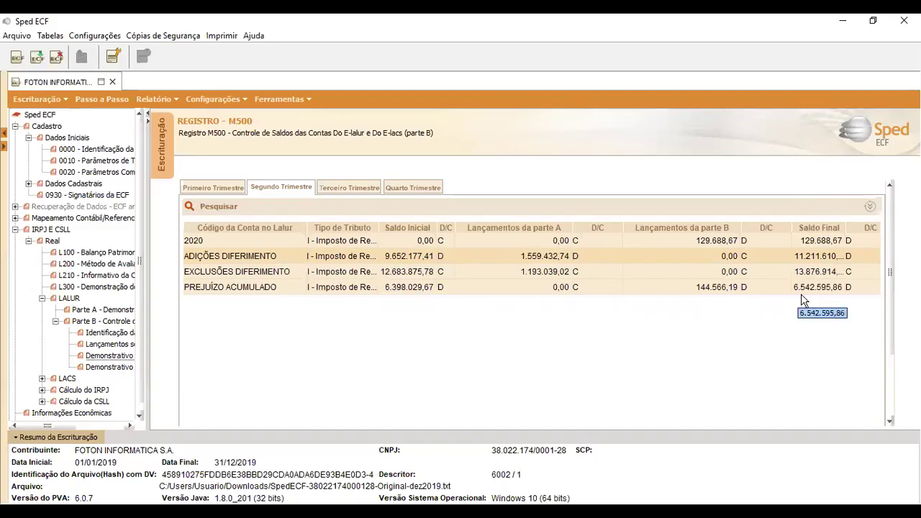
{"action": "left_click", "coordinate": [717, 290]}
{"action": "double_click", "coordinate": [716, 286]}
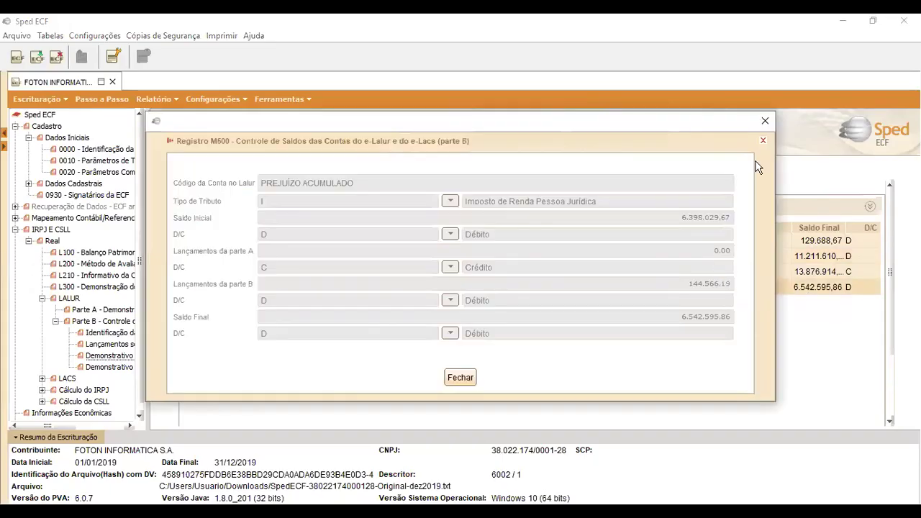
{"action": "left_click", "coordinate": [764, 122]}
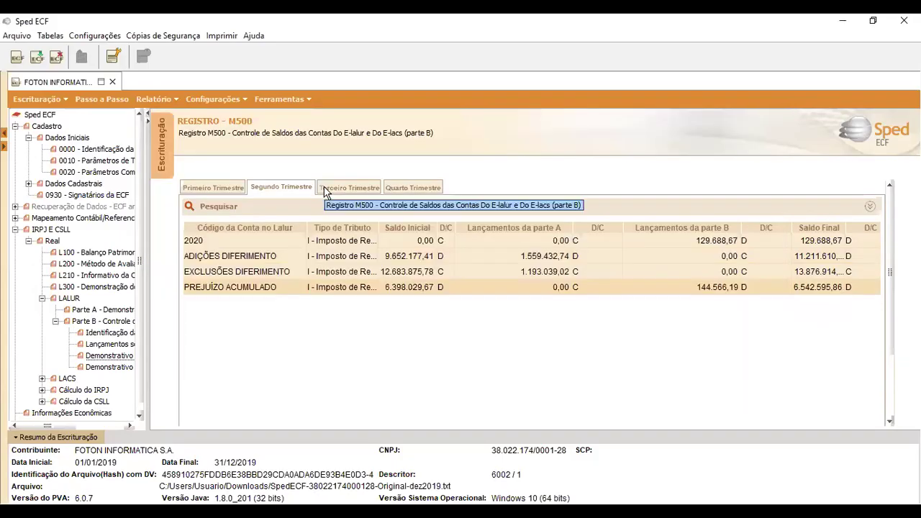
- Switch register M500 to the first quarter and review the balance details of PREJUÍZO ACUMULADO
{"action": "left_click", "coordinate": [201, 185]}
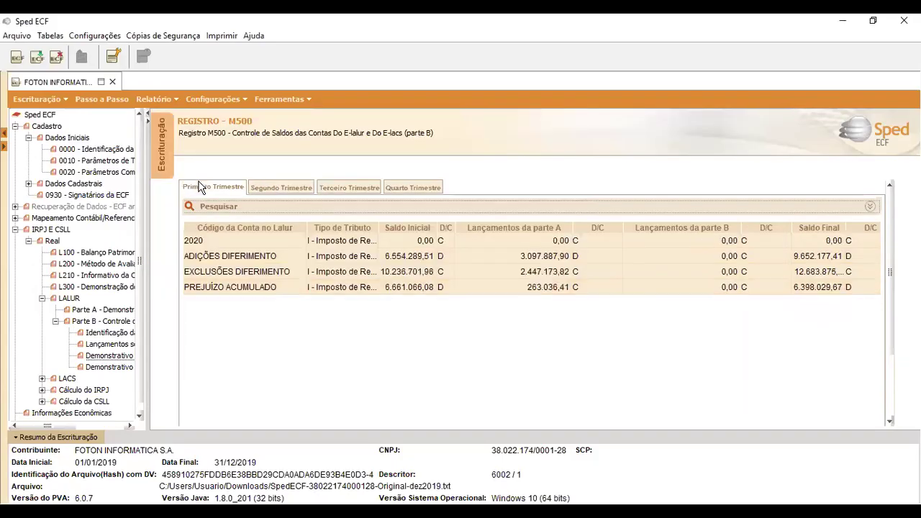
{"action": "double_click", "coordinate": [560, 288]}
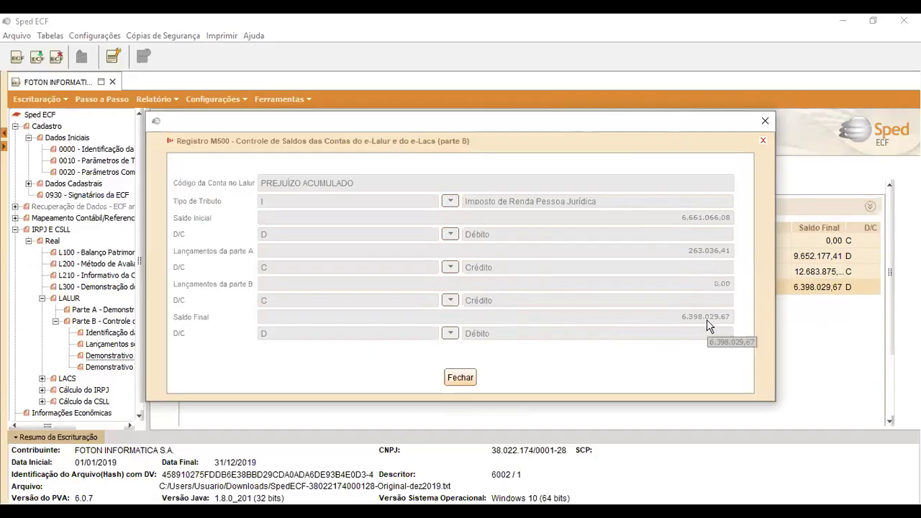
{"action": "left_click", "coordinate": [764, 120]}
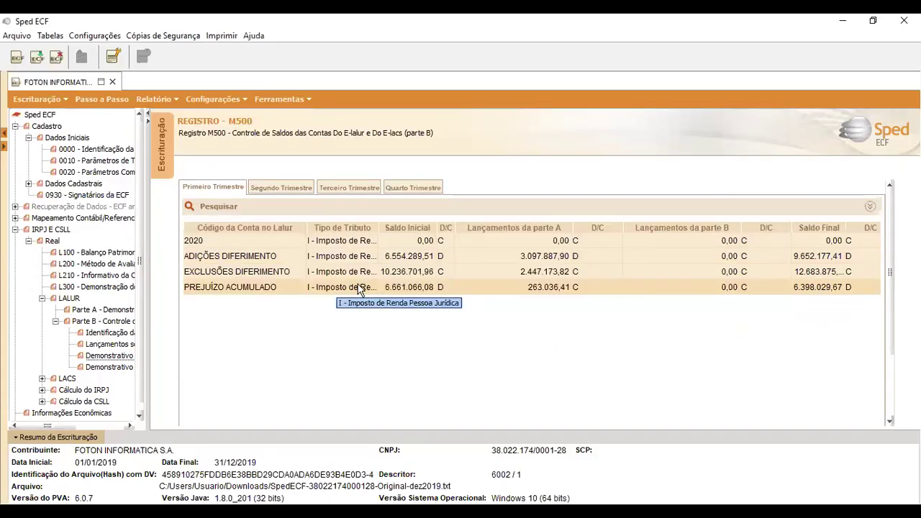
- Review the first-quarter M500 balance details of EXCLUSÕES DIFERIMENTO, followed by those of ADIÇÕES DIFERIMENTO
{"action": "left_click", "coordinate": [249, 261]}
{"action": "left_click", "coordinate": [245, 272]}
{"action": "double_click", "coordinate": [246, 271]}
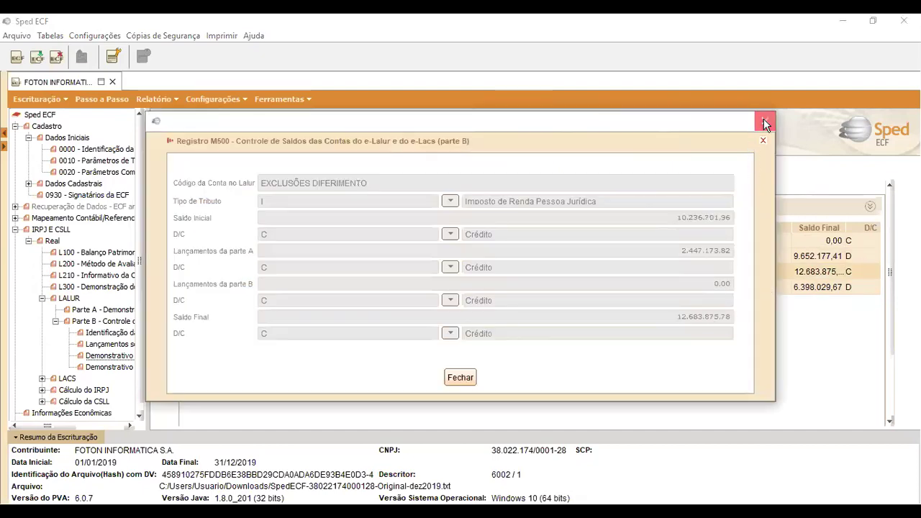
{"action": "left_click", "coordinate": [764, 120]}
{"action": "double_click", "coordinate": [268, 254]}
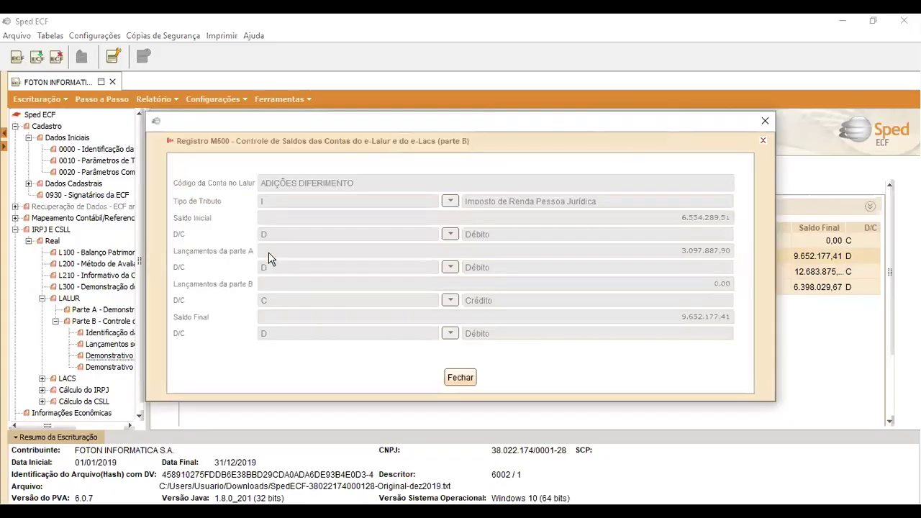
{"action": "left_click", "coordinate": [766, 120]}
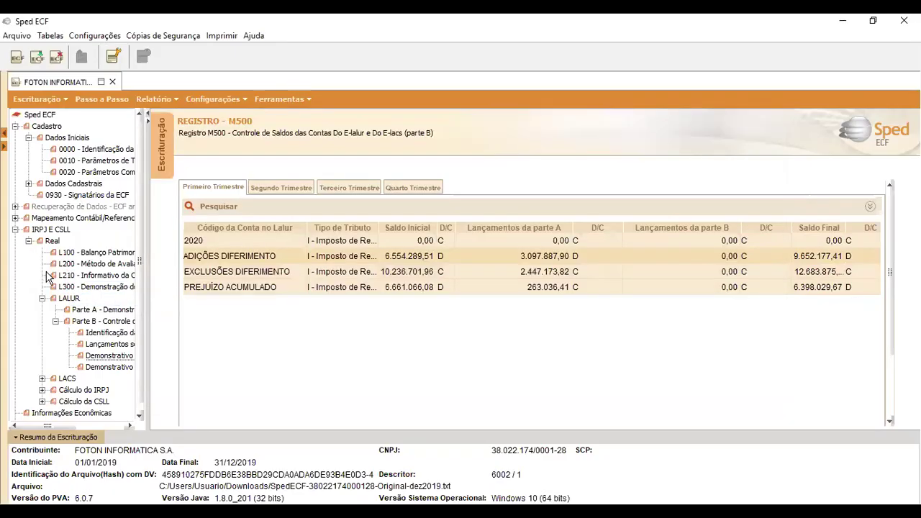
- Return to Parte A, register M300, and recheck the accounting accounts linked to line 6, Provisões ou perdas estimadas não dedutíveis
{"action": "left_click", "coordinate": [83, 314]}
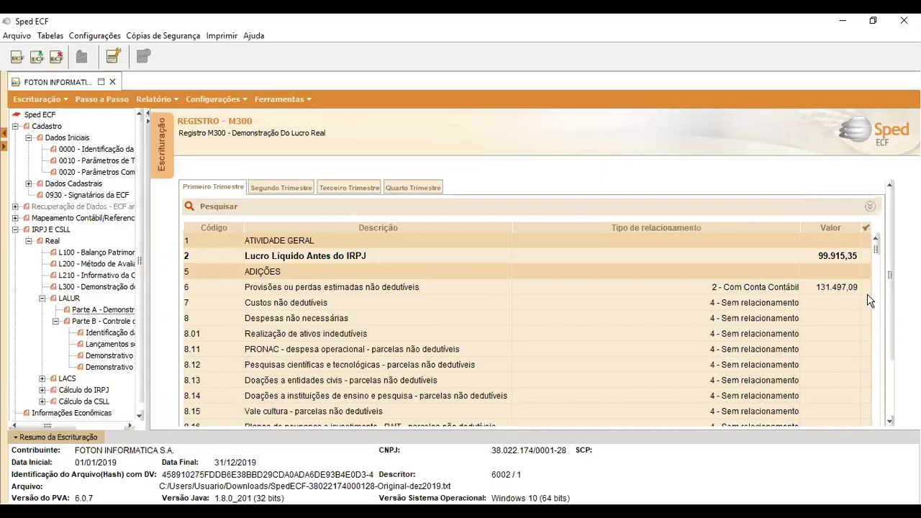
{"action": "left_click", "coordinate": [846, 289]}
{"action": "double_click", "coordinate": [846, 291]}
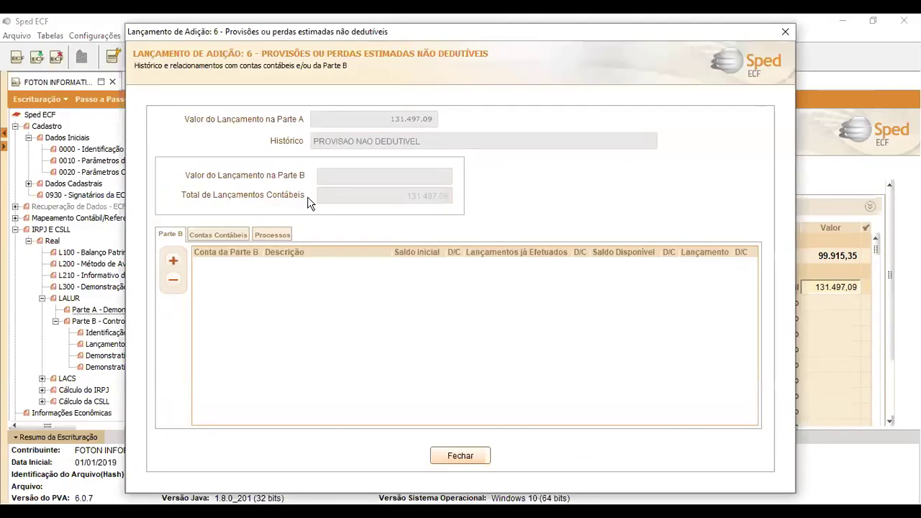
{"action": "left_click", "coordinate": [211, 234]}
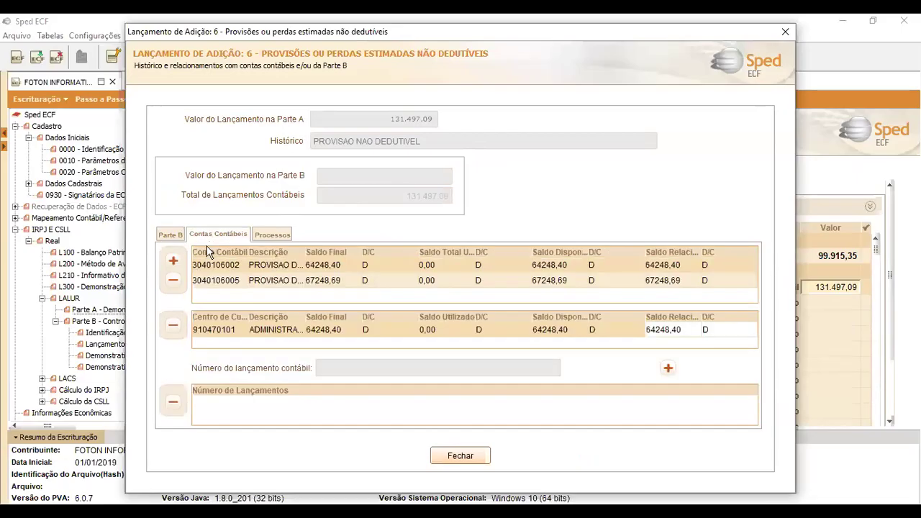
{"action": "left_click", "coordinate": [783, 33]}
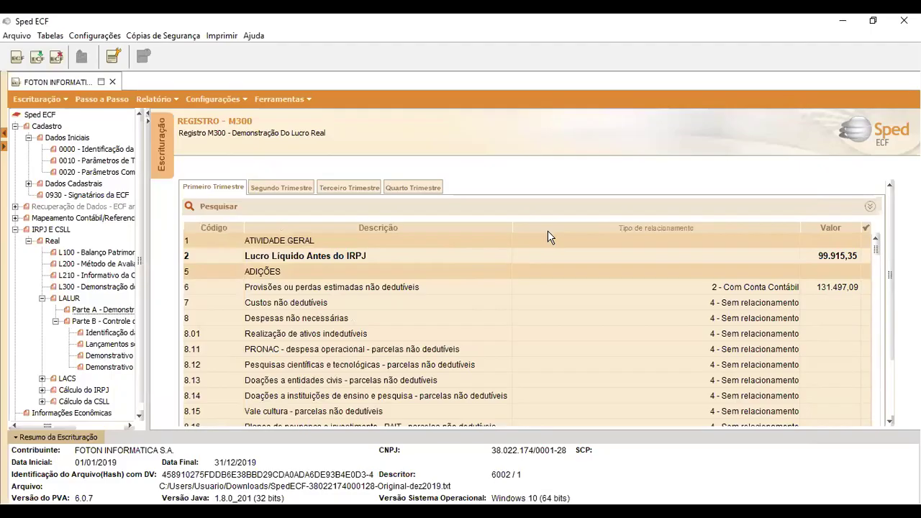
- Review the first-quarter addition entry on M300 line 39, profits from construction contracts, checking its Parte B account and its processes
{"action": "scroll", "coordinate": [613, 244], "scroll_direction": "down", "scroll_amount": 10}
{"action": "scroll", "coordinate": [727, 288], "scroll_direction": "down", "scroll_amount": 20}
{"action": "scroll", "coordinate": [783, 303], "scroll_direction": "down", "scroll_amount": 20}
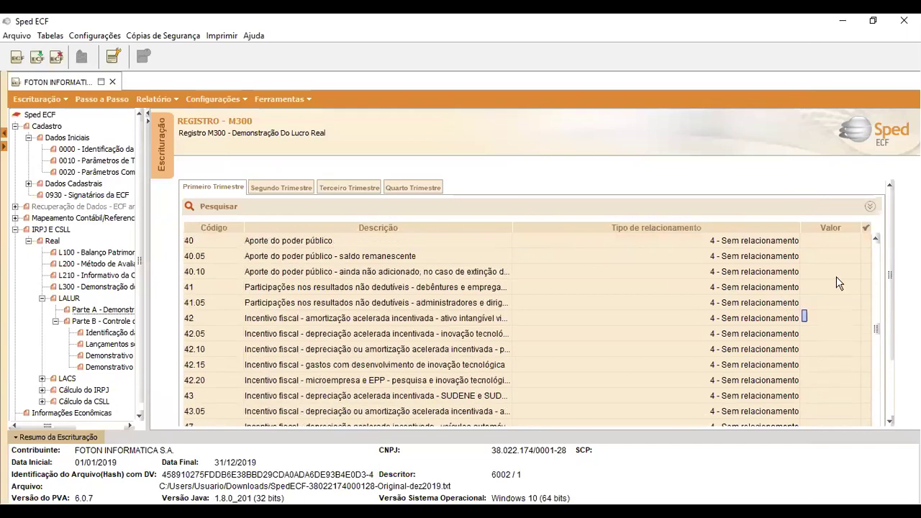
{"action": "scroll", "coordinate": [834, 281], "scroll_direction": "up", "scroll_amount": 2}
{"action": "left_click", "coordinate": [825, 314]}
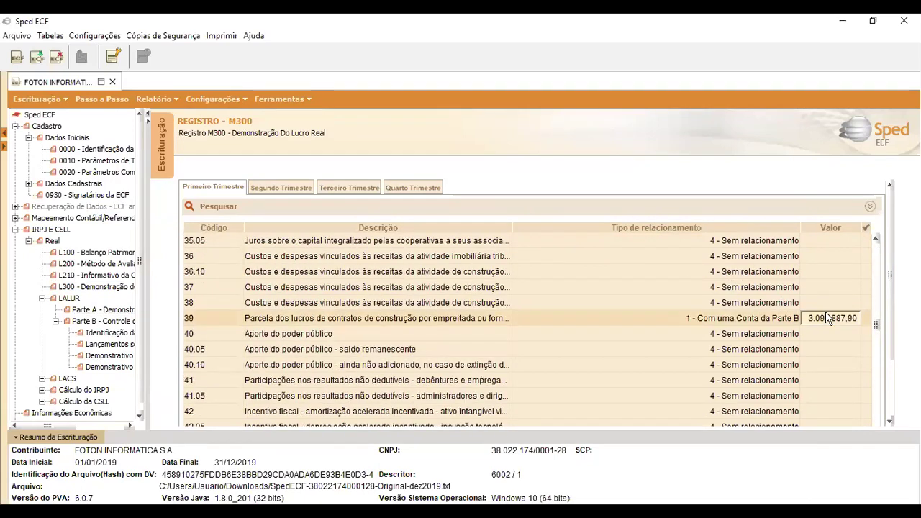
{"action": "double_click", "coordinate": [828, 318]}
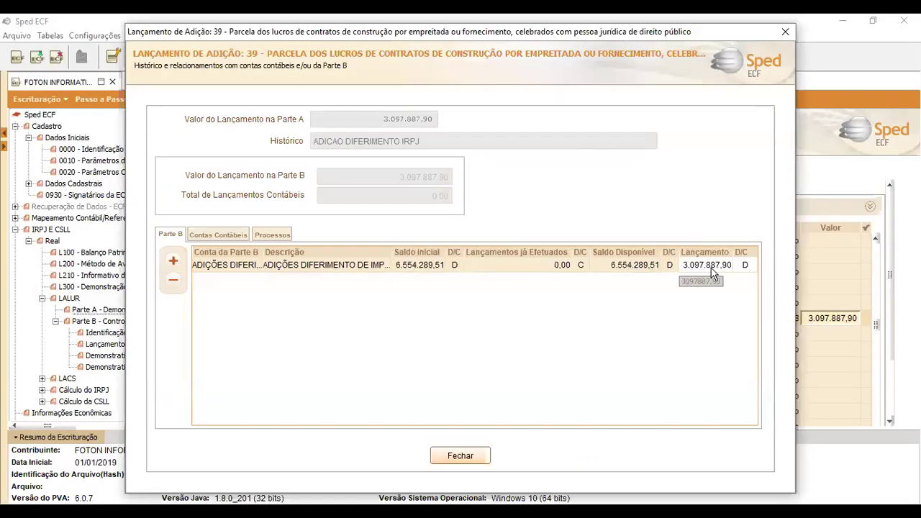
{"action": "left_click", "coordinate": [256, 235]}
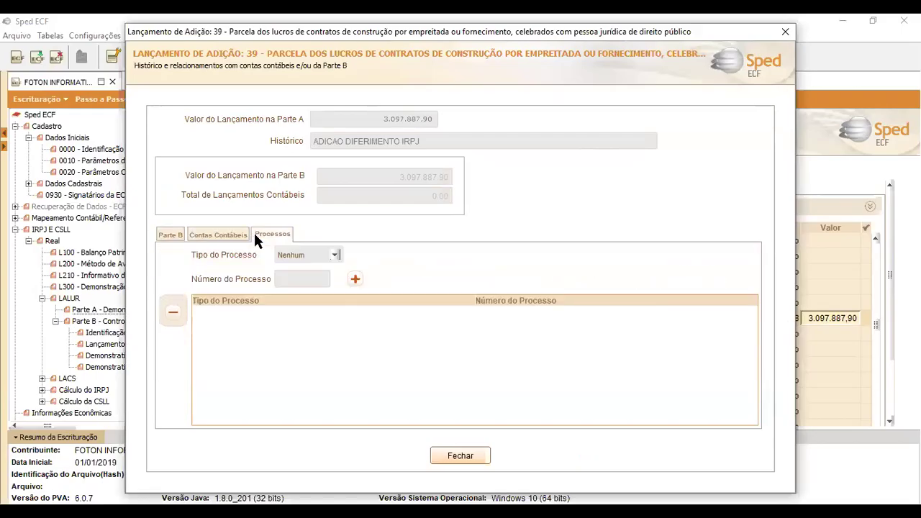
{"action": "left_click", "coordinate": [475, 458]}
- Look through the remaining first-quarter M300 additions and SOMA DAS ADIÇÕES, continuing through the exclusions as far as line 115
{"action": "scroll", "coordinate": [728, 303], "scroll_direction": "down", "scroll_amount": 10}
{"action": "scroll", "coordinate": [728, 302], "scroll_direction": "down", "scroll_amount": 12}
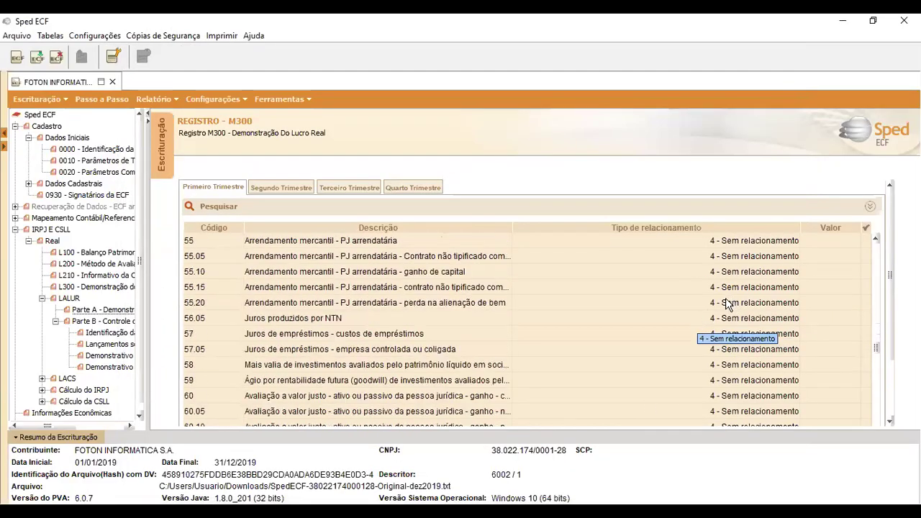
{"action": "scroll", "coordinate": [725, 308], "scroll_direction": "down", "scroll_amount": 10}
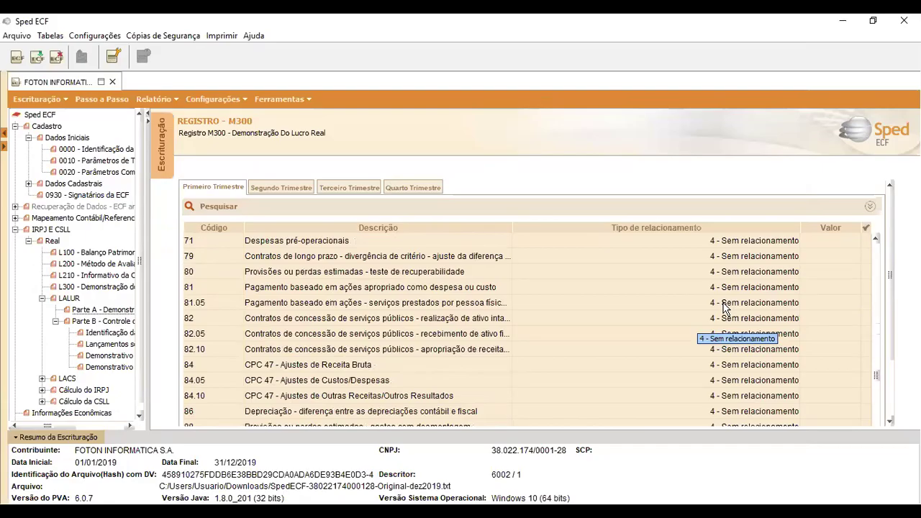
{"action": "scroll", "coordinate": [725, 308], "scroll_direction": "up", "scroll_amount": 1}
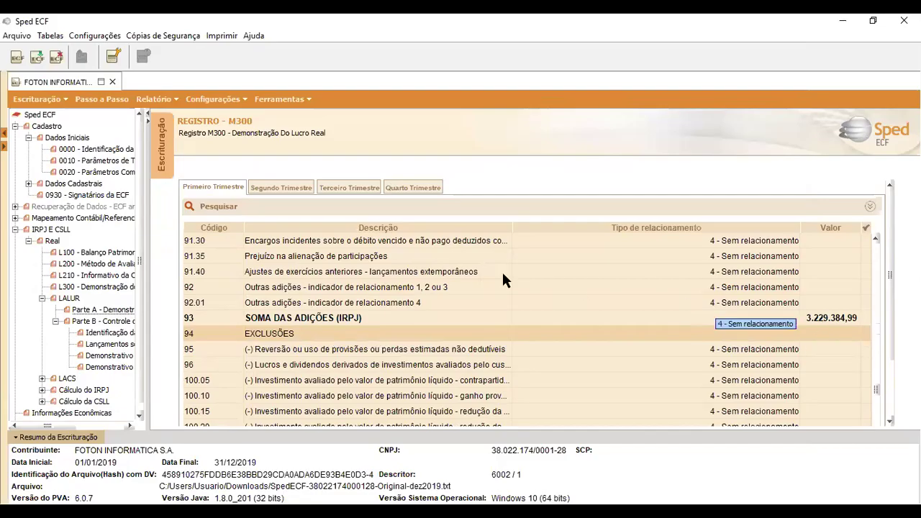
{"action": "scroll", "coordinate": [496, 277], "scroll_direction": "down", "scroll_amount": 2}
{"action": "scroll", "coordinate": [693, 275], "scroll_direction": "down", "scroll_amount": 1}
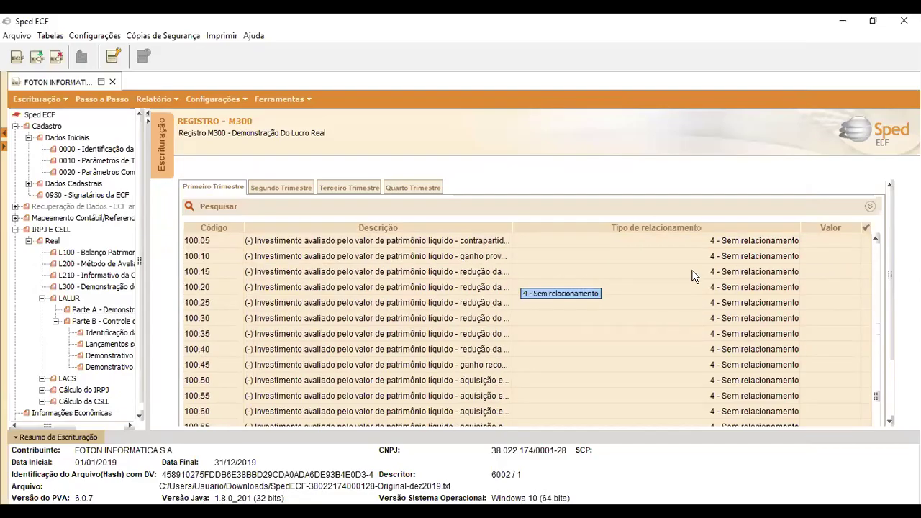
{"action": "scroll", "coordinate": [693, 275], "scroll_direction": "down", "scroll_amount": 3}
{"action": "scroll", "coordinate": [800, 287], "scroll_direction": "down", "scroll_amount": 3}
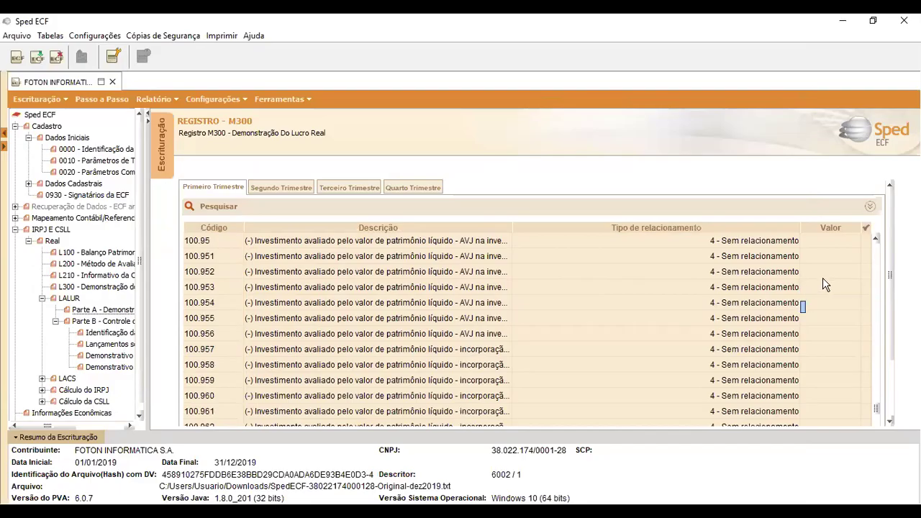
{"action": "scroll", "coordinate": [825, 286], "scroll_direction": "down", "scroll_amount": 10}
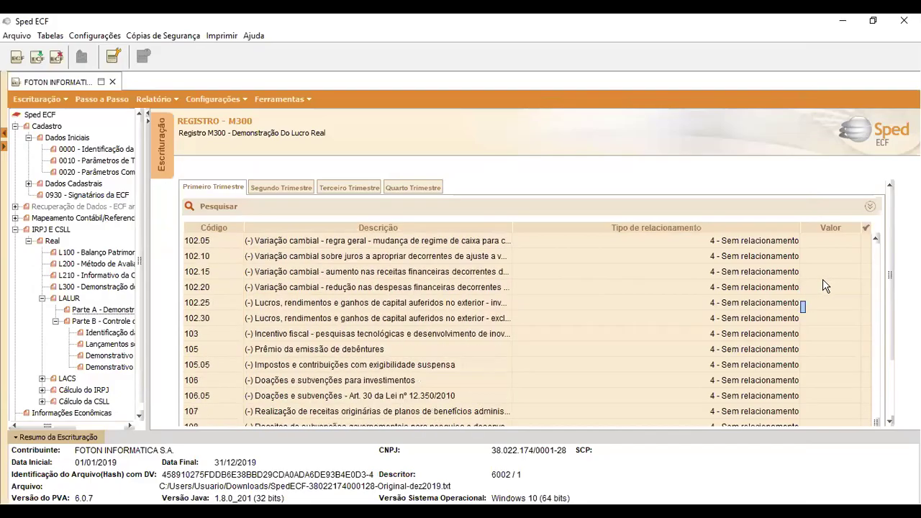
{"action": "scroll", "coordinate": [825, 286], "scroll_direction": "down", "scroll_amount": 3}
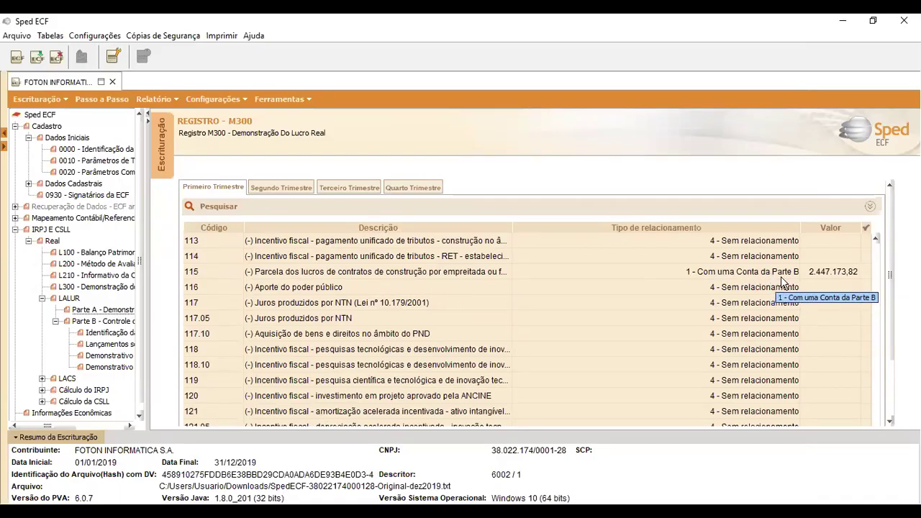
- Review the exclusion entry on line 115, profits from construction contracts, comparing its linked Parte B account with its accounting accounts
{"action": "left_click", "coordinate": [817, 277]}
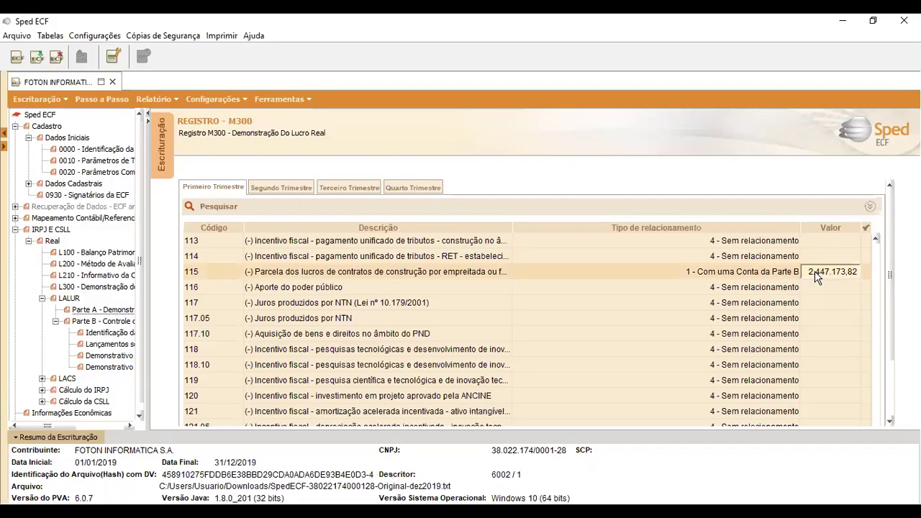
{"action": "double_click", "coordinate": [818, 277]}
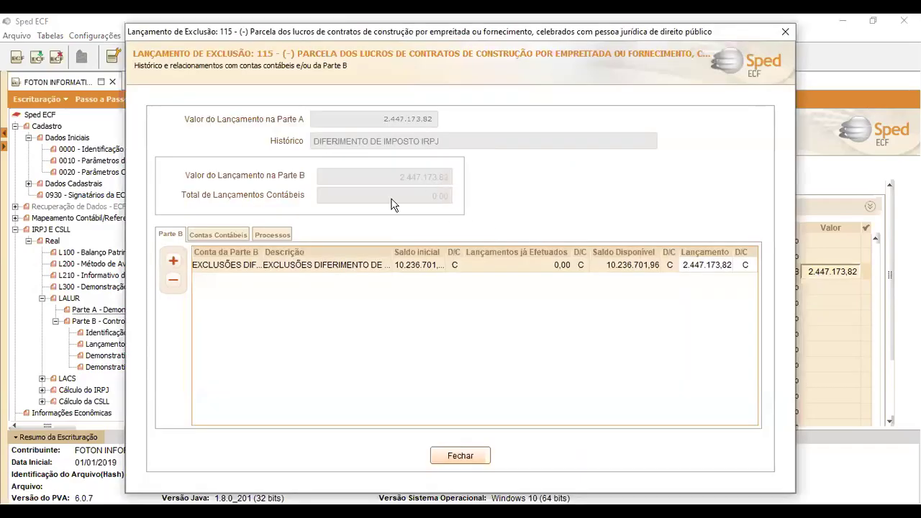
{"action": "left_click", "coordinate": [215, 233]}
{"action": "left_click", "coordinate": [170, 233]}
{"action": "left_click", "coordinate": [224, 236]}
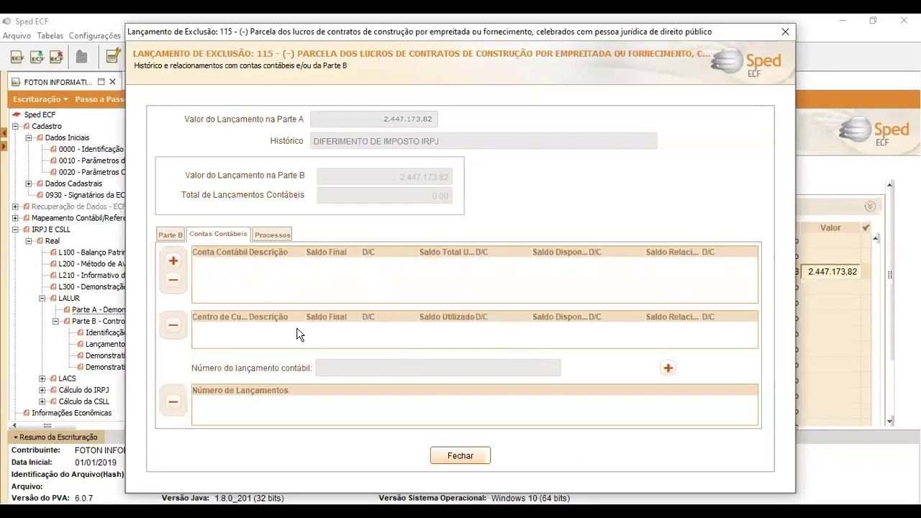
{"action": "left_click", "coordinate": [170, 234]}
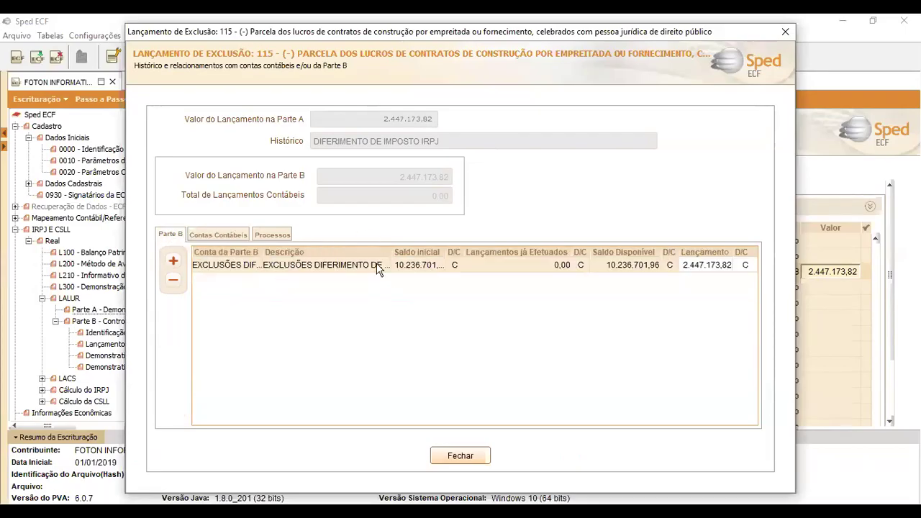
{"action": "left_click", "coordinate": [459, 458]}
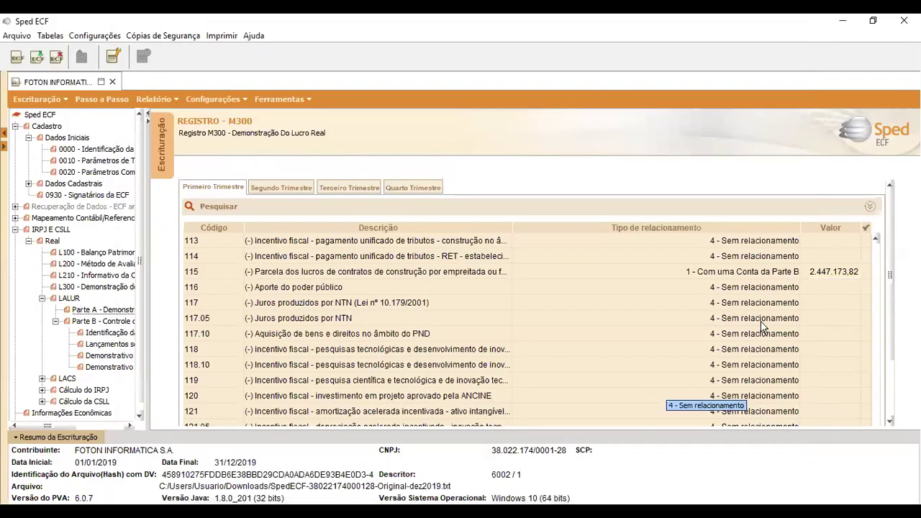
- Review the exclusion entry on line 133, Incentivo fiscal - empresas de TI e TIC, checking its accounting accounts and Parte B links
{"action": "scroll", "coordinate": [761, 310], "scroll_direction": "down", "scroll_amount": 4}
{"action": "scroll", "coordinate": [762, 297], "scroll_direction": "down", "scroll_amount": 4}
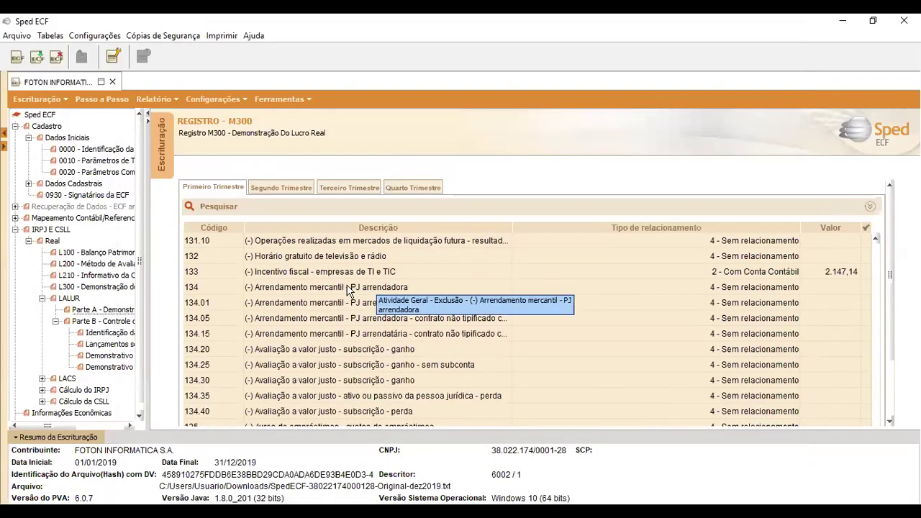
{"action": "left_click", "coordinate": [841, 277]}
{"action": "double_click", "coordinate": [840, 277]}
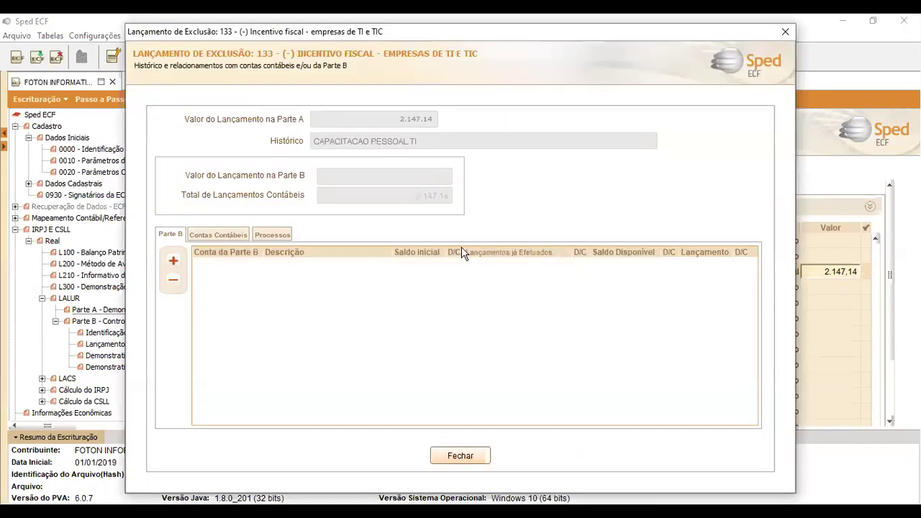
{"action": "left_click", "coordinate": [211, 234]}
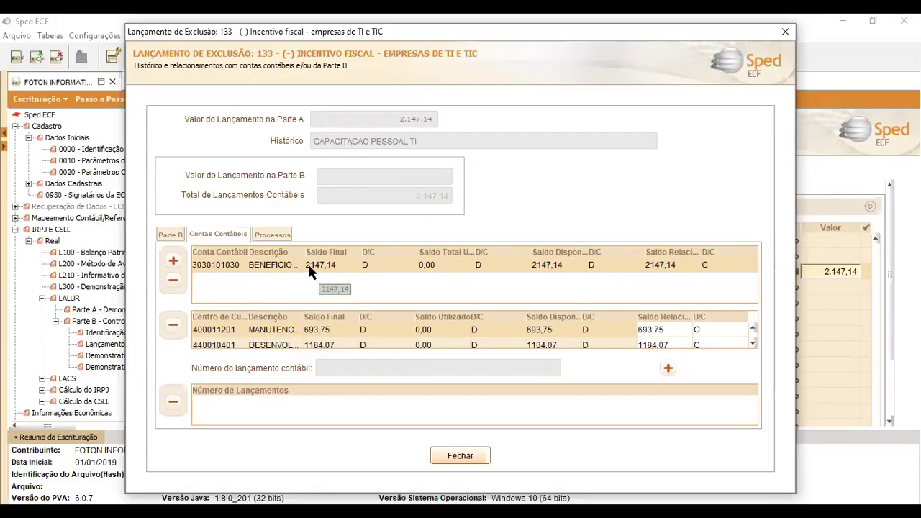
{"action": "left_click", "coordinate": [171, 236]}
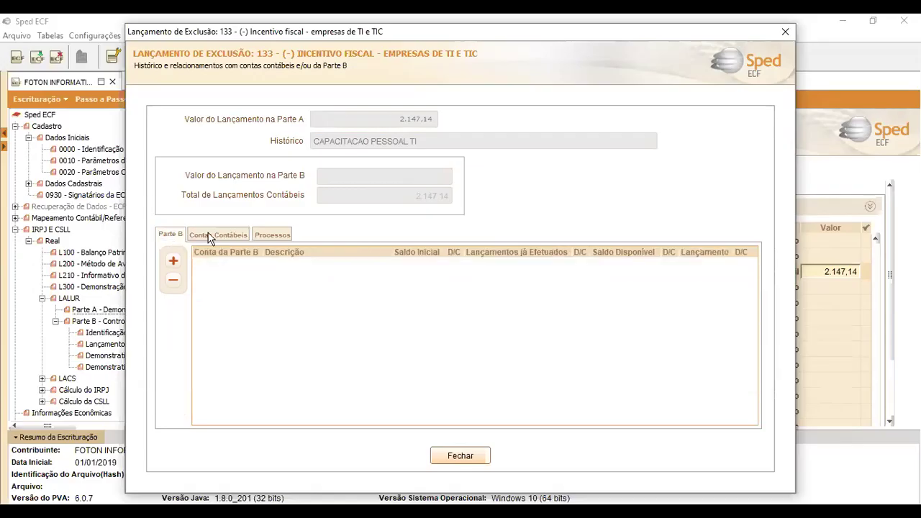
{"action": "left_click", "coordinate": [219, 236]}
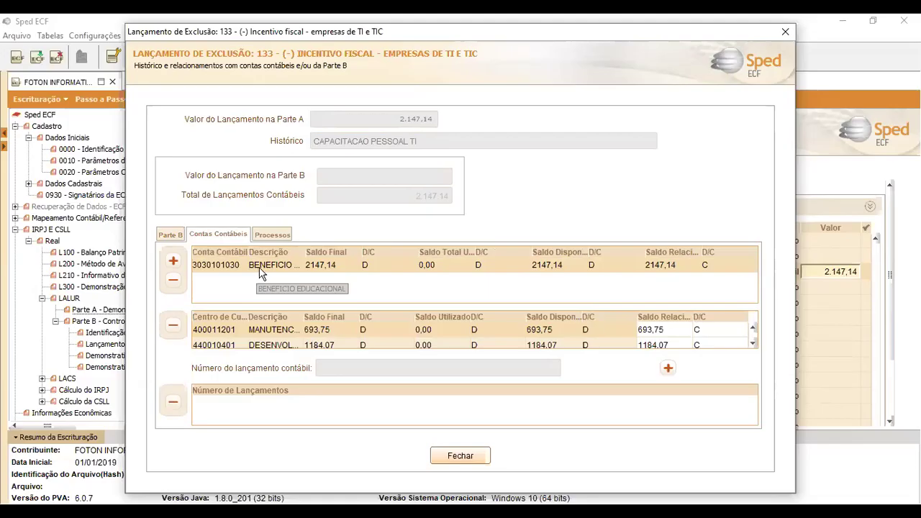
{"action": "left_click", "coordinate": [170, 235]}
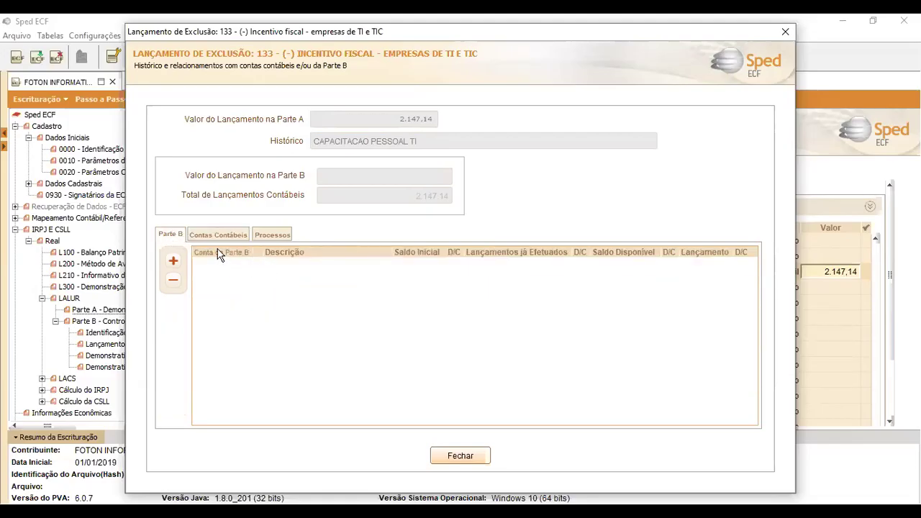
{"action": "left_click", "coordinate": [460, 455]}
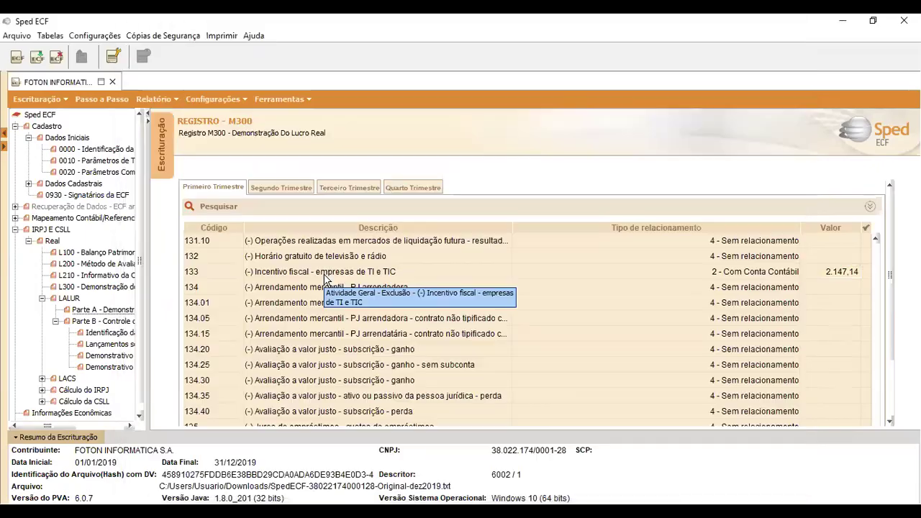
- Examine the remaining M300 exclusions, SOMA DAS EXCLUSÕES and the Lucro Real lines before and after loss compensation
{"action": "scroll", "coordinate": [763, 281], "scroll_direction": "down", "scroll_amount": 3}
{"action": "scroll", "coordinate": [725, 292], "scroll_direction": "down", "scroll_amount": 12}
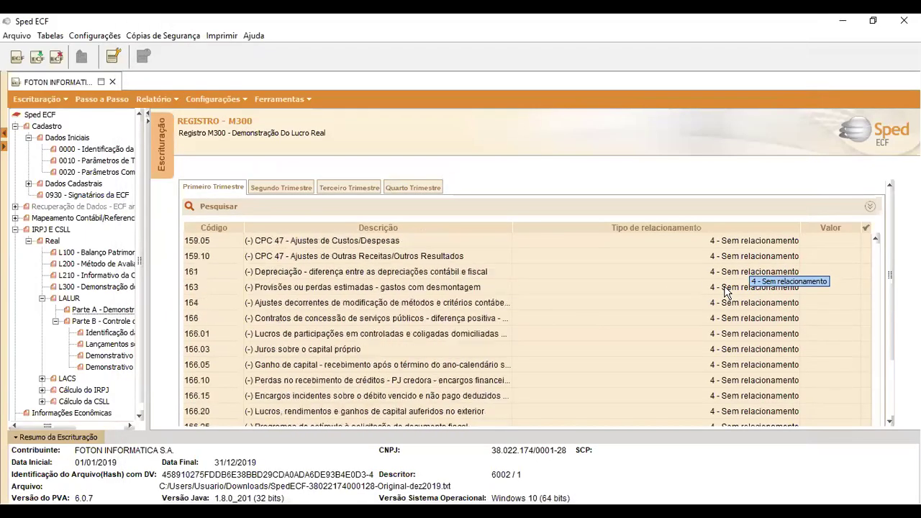
{"action": "scroll", "coordinate": [725, 292], "scroll_direction": "down", "scroll_amount": 3}
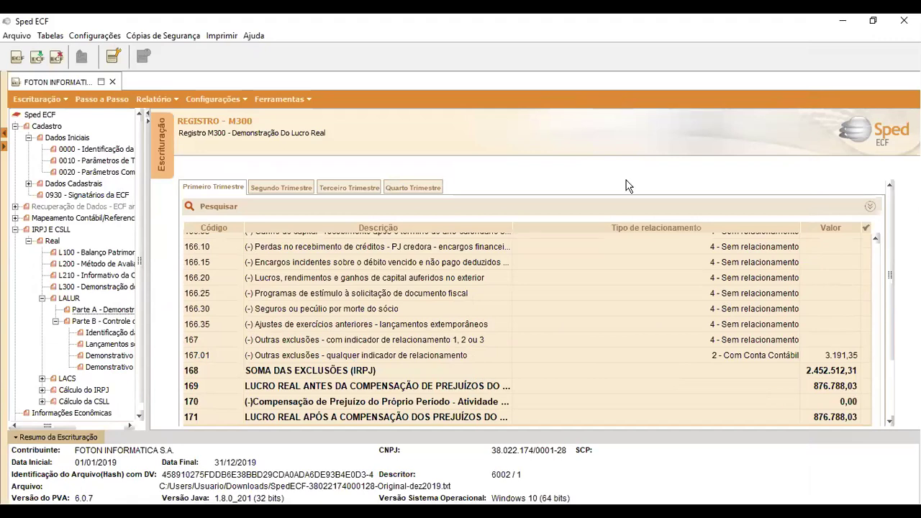
- Review the first-quarter L100 balance sheet and L200 inventory valuation method alongside the L300 income statement
{"action": "left_click", "coordinate": [90, 288]}
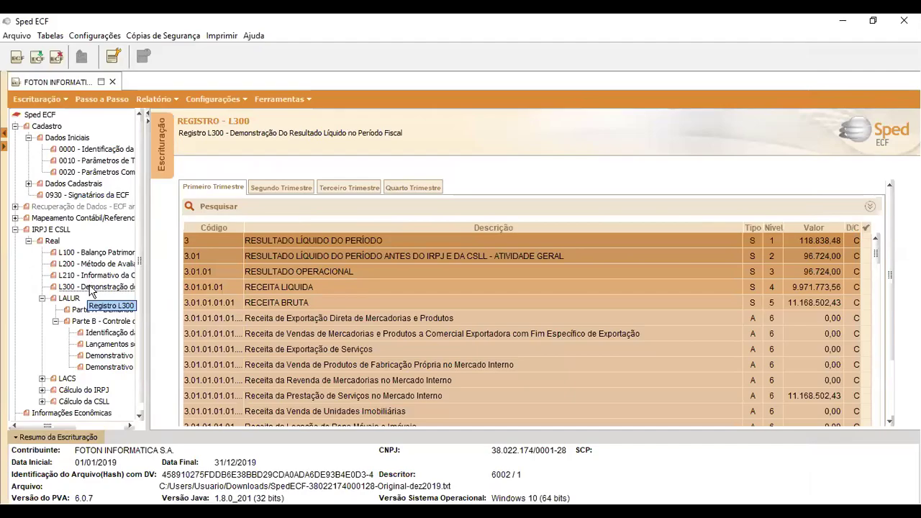
{"action": "left_click", "coordinate": [91, 254]}
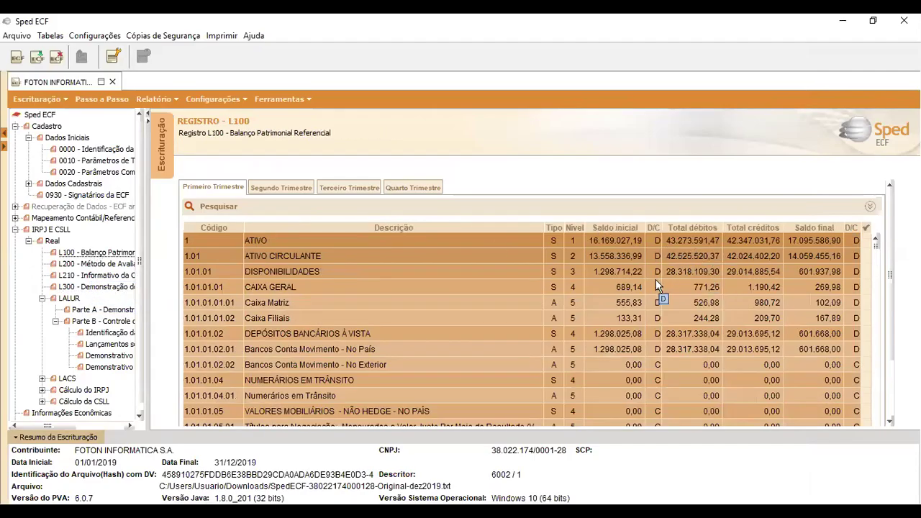
{"action": "left_click", "coordinate": [93, 288]}
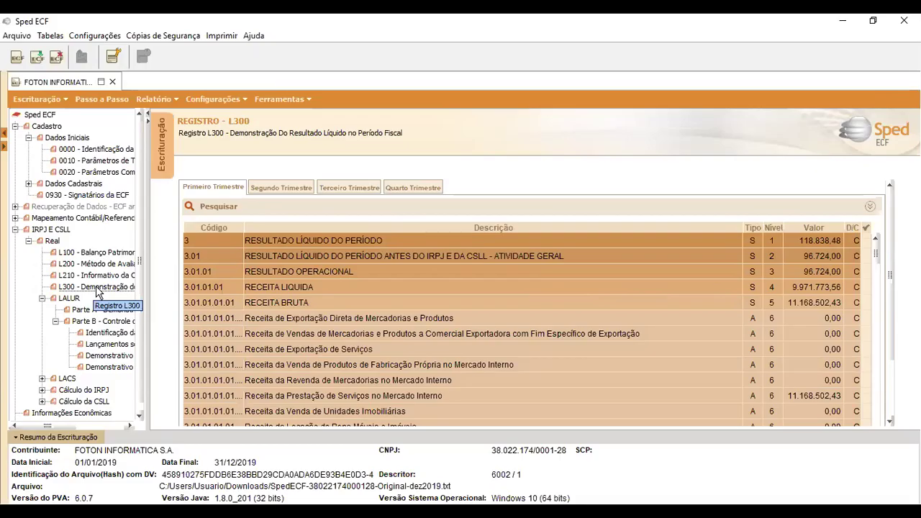
{"action": "left_click", "coordinate": [96, 265]}
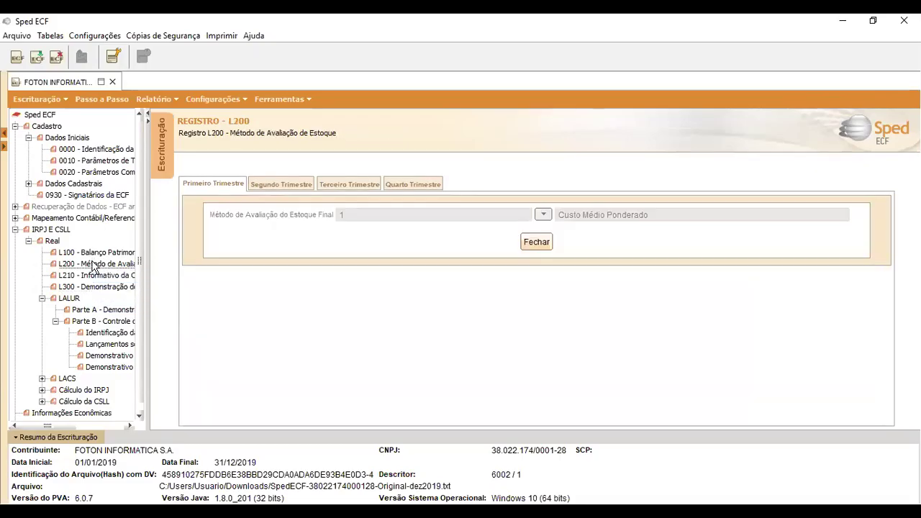
{"action": "left_click", "coordinate": [88, 254]}
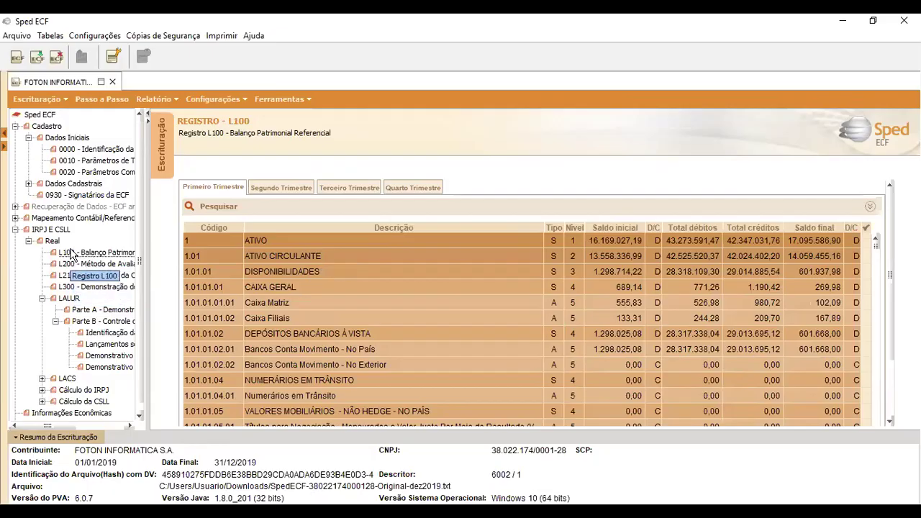
{"action": "left_click", "coordinate": [87, 289]}
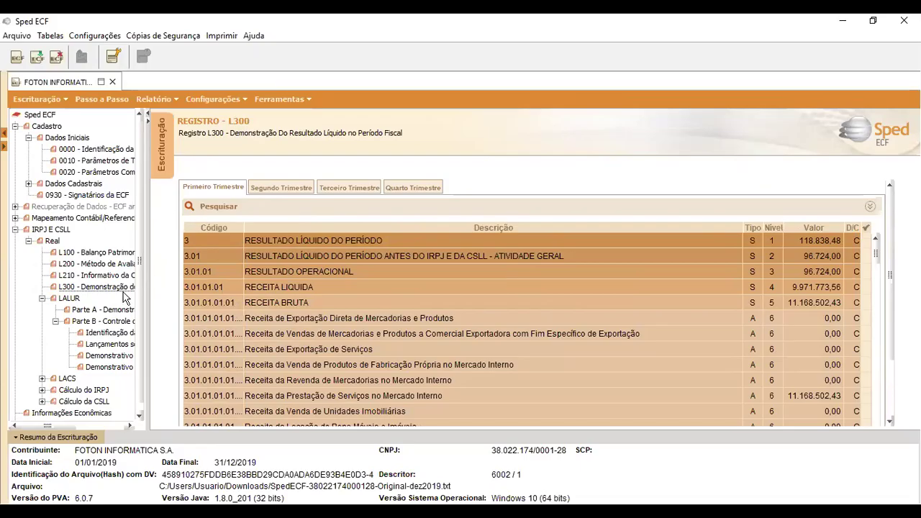
- Show the LALUR group's Parte A and Parte B registers and reopen Parte A, register M300, for the first quarter
{"action": "double_click", "coordinate": [69, 300]}
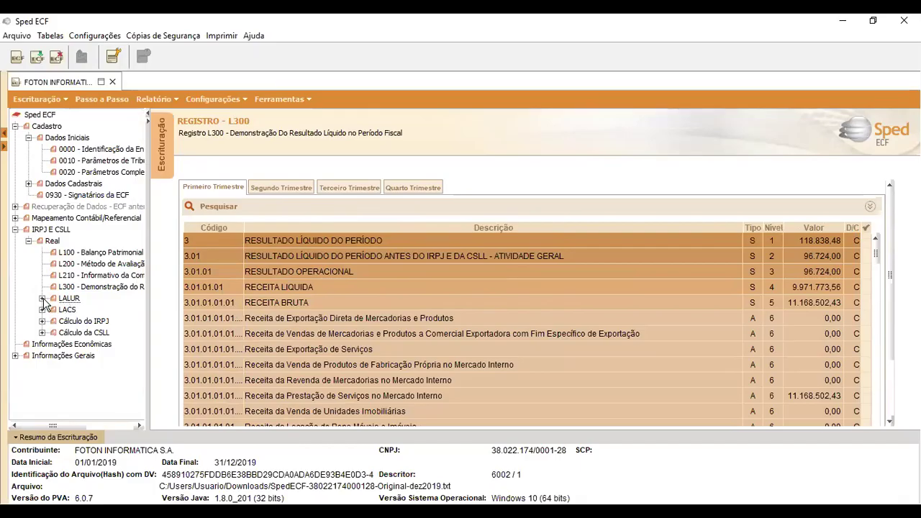
{"action": "left_click", "coordinate": [42, 299]}
{"action": "double_click", "coordinate": [92, 321]}
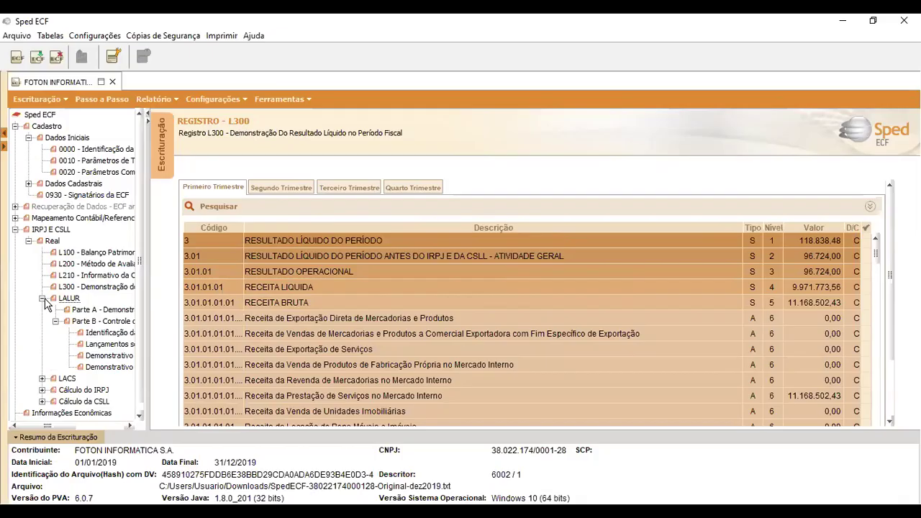
{"action": "left_click", "coordinate": [43, 299]}
{"action": "double_click", "coordinate": [74, 300]}
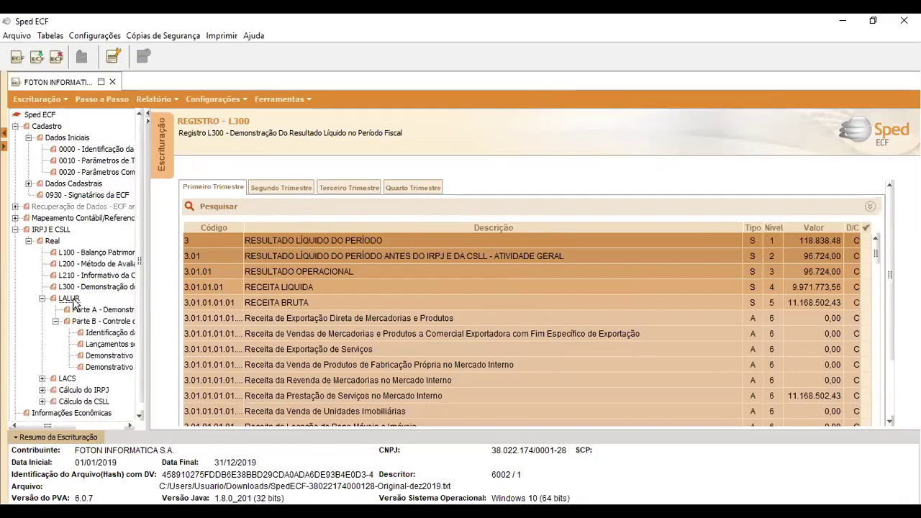
{"action": "left_click", "coordinate": [100, 310]}
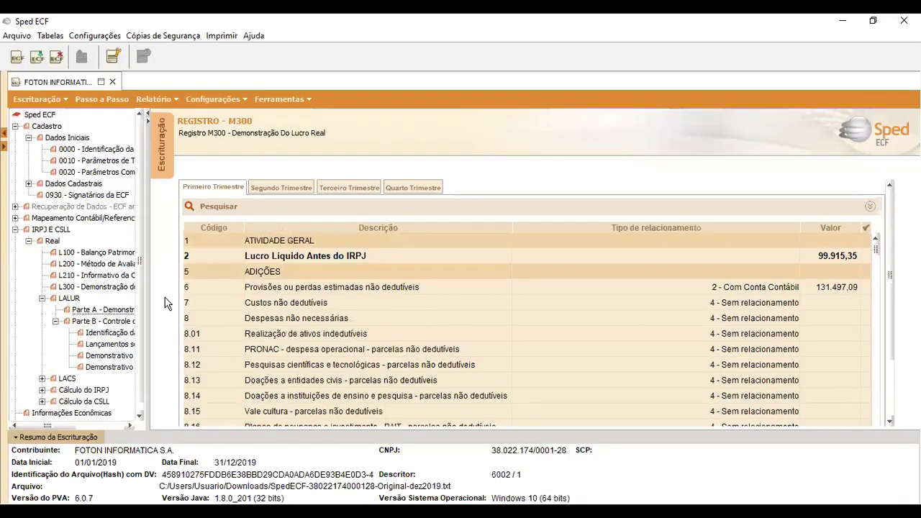
- Show the LALUR Parte B registers, expand the LACS group and view its Parte A, register M350, for the first quarter
{"action": "double_click", "coordinate": [102, 320]}
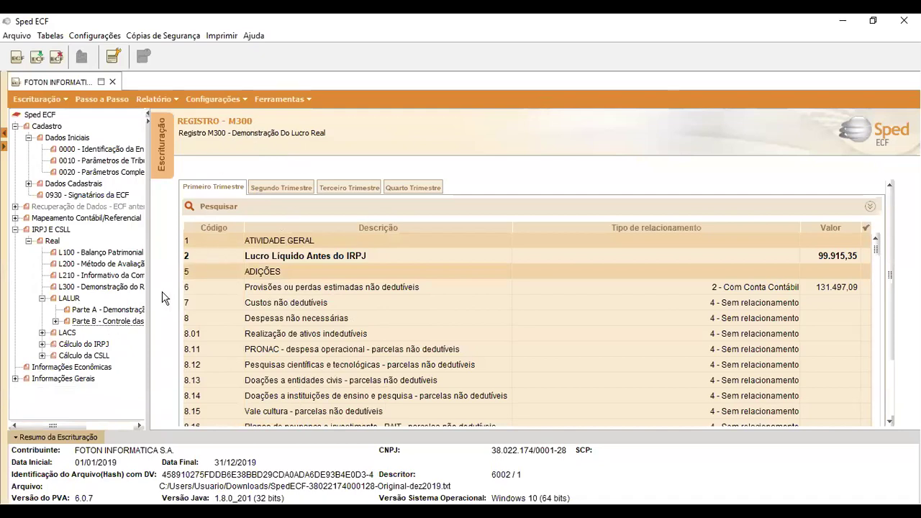
{"action": "double_click", "coordinate": [114, 322]}
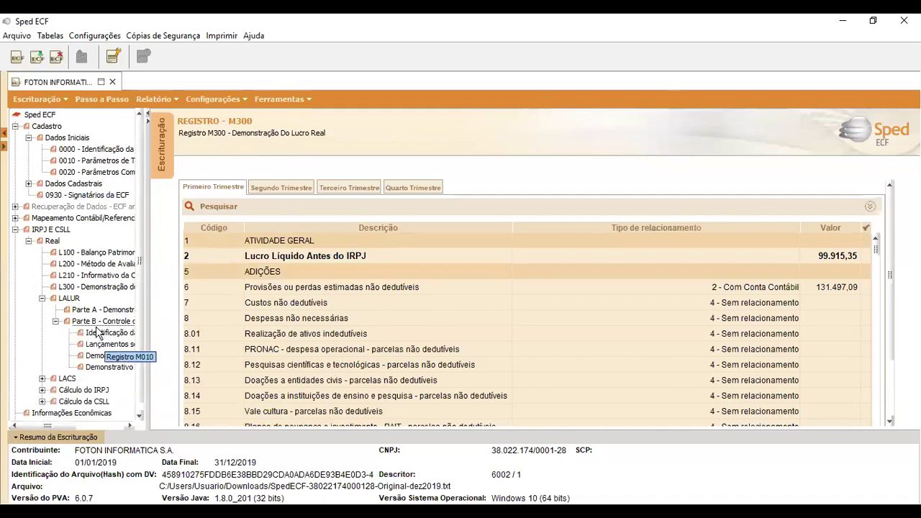
{"action": "double_click", "coordinate": [68, 379]}
{"action": "left_click", "coordinate": [97, 390]}
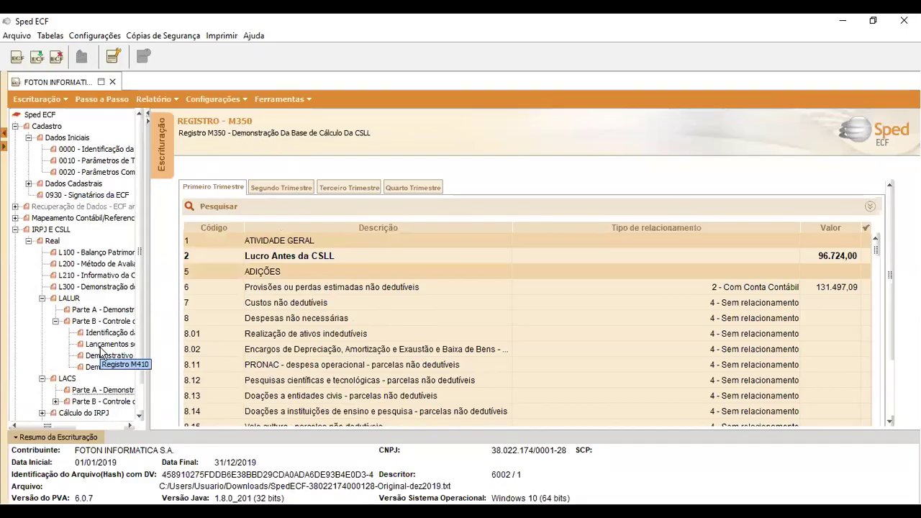
{"action": "scroll", "coordinate": [93, 349], "scroll_direction": "down", "scroll_amount": 1}
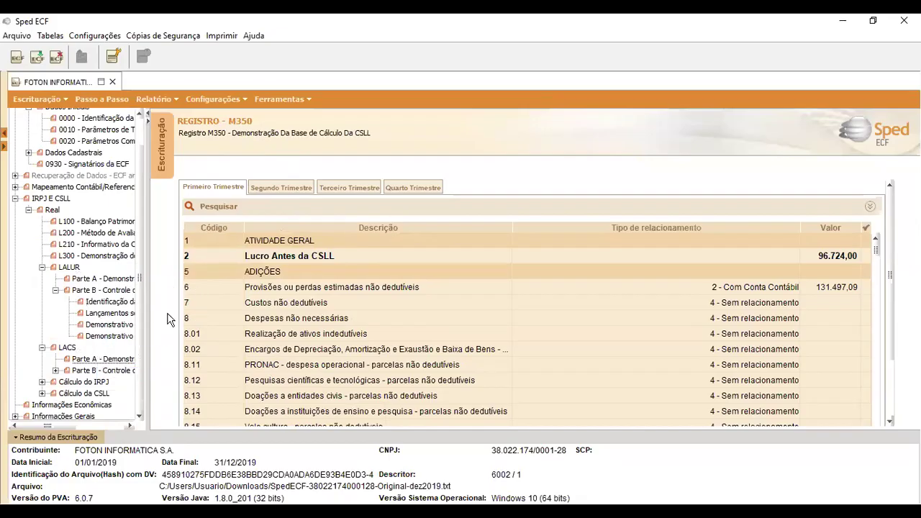
- Return to LALUR Parte A, register M300, and check Lucro Líquido Antes do IRPJ and the line 6 addition, Provisões ou perdas estimadas não dedutíveis
{"action": "left_click", "coordinate": [89, 302]}
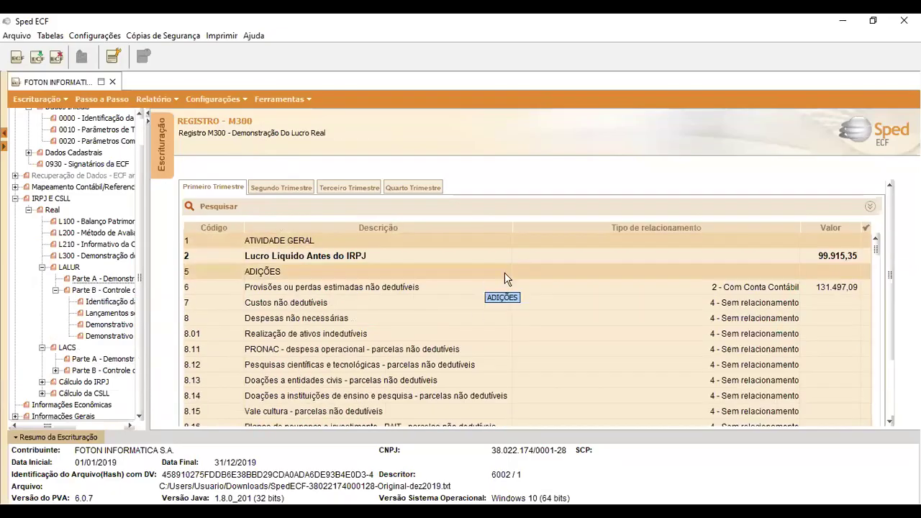
{"action": "left_click", "coordinate": [833, 263]}
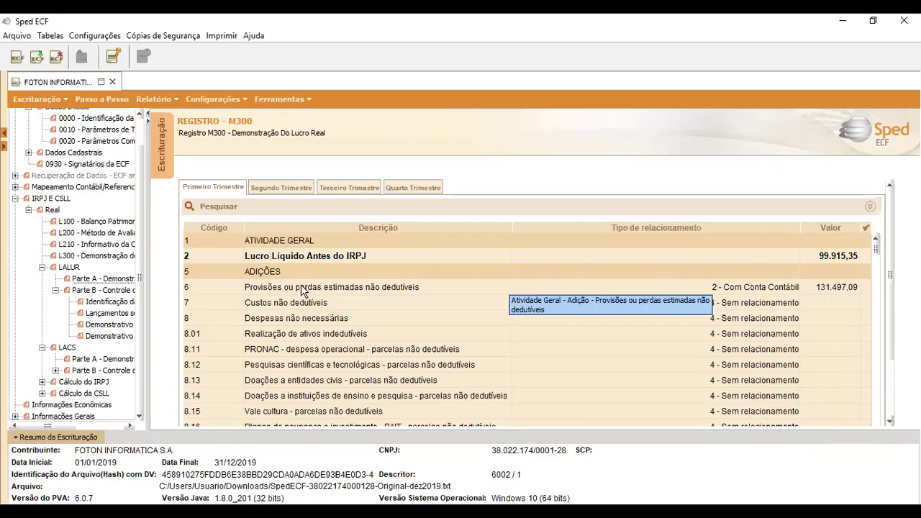
{"action": "left_click", "coordinate": [833, 290]}
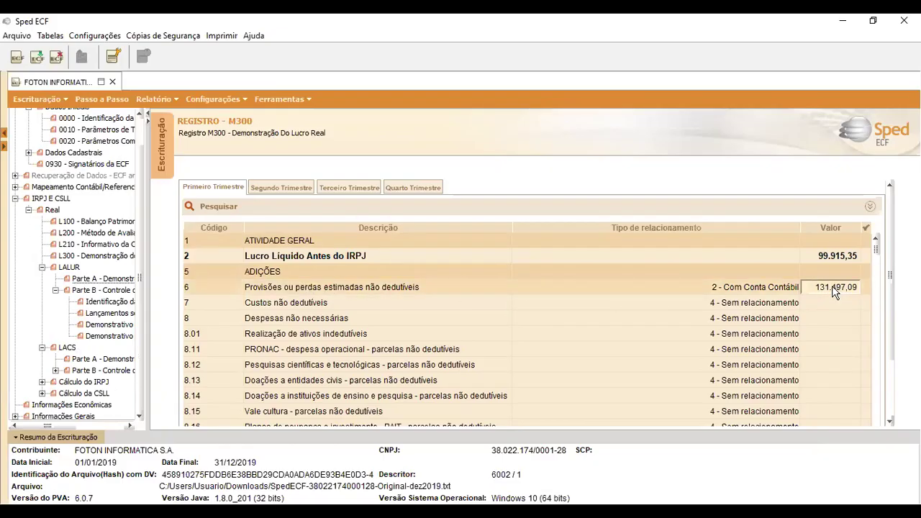
{"action": "double_click", "coordinate": [832, 285]}
{"action": "left_click", "coordinate": [231, 234]}
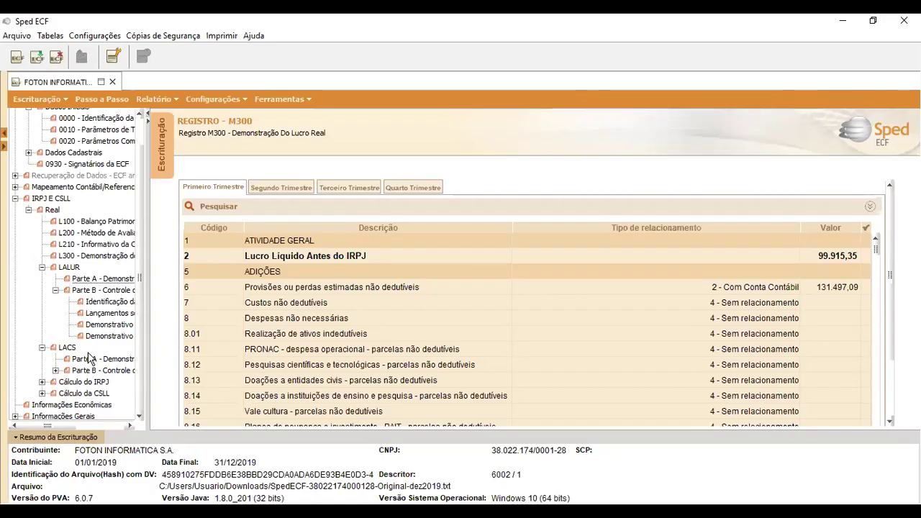
{"action": "scroll", "coordinate": [464, 256], "scroll_direction": "down", "scroll_amount": 1}
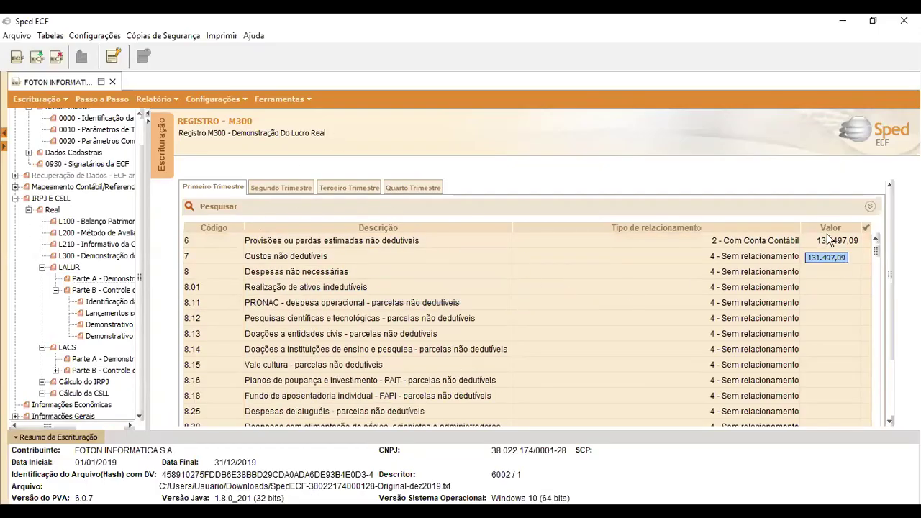
{"action": "scroll", "coordinate": [421, 266], "scroll_direction": "up", "scroll_amount": 1}
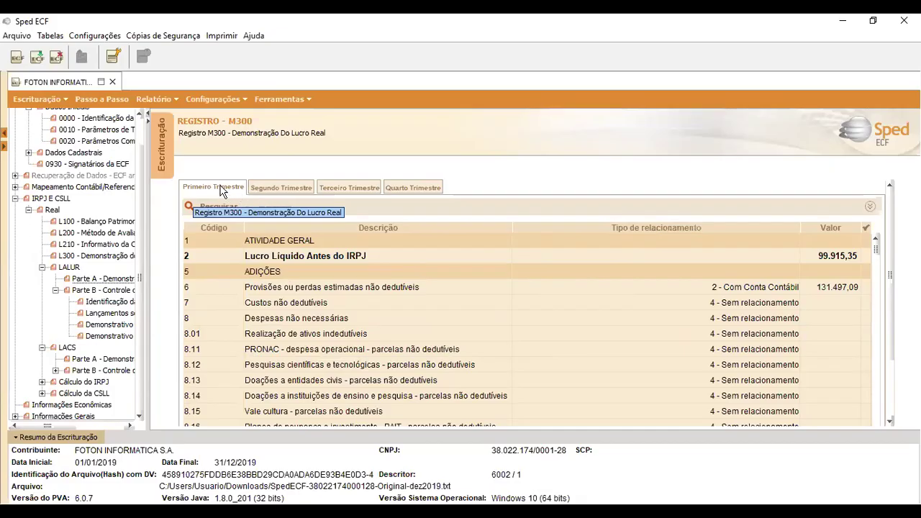
- Compare the M300 statement across the second, third and fourth quarters and return to the first quarter
{"action": "left_click", "coordinate": [268, 189]}
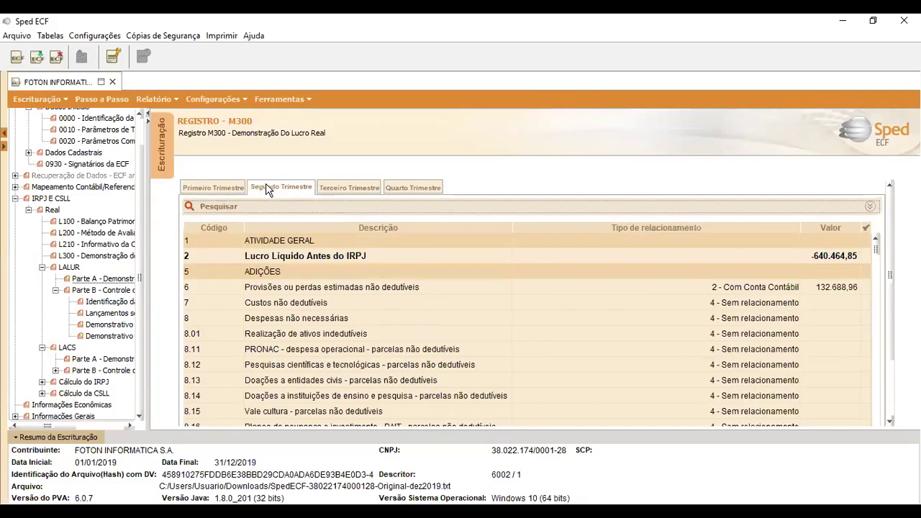
{"action": "left_click", "coordinate": [334, 189]}
{"action": "left_click", "coordinate": [392, 191]}
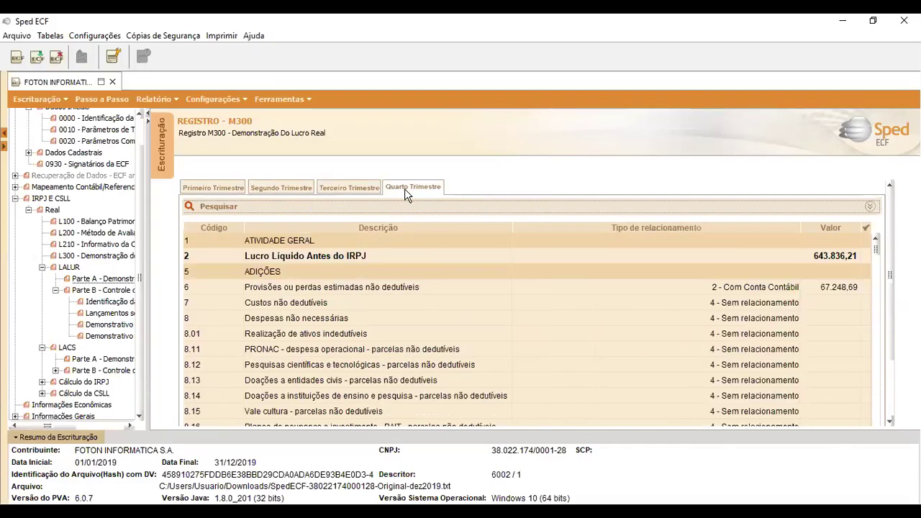
{"action": "left_click", "coordinate": [209, 187]}
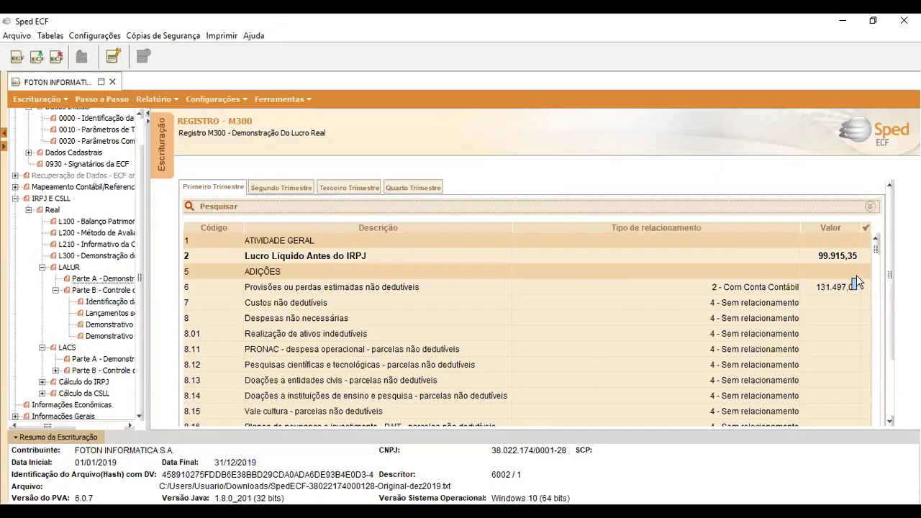
- Review the first-quarter M300 prior-period tax loss compensation on line 173 and its linked Parte B account, and close the entry
{"action": "left_click_drag", "start_coordinate": [877, 252], "coordinate": [889, 424]}
{"action": "left_click_drag", "start_coordinate": [890, 337], "coordinate": [889, 443]}
{"action": "left_click_drag", "start_coordinate": [882, 353], "coordinate": [878, 424]}
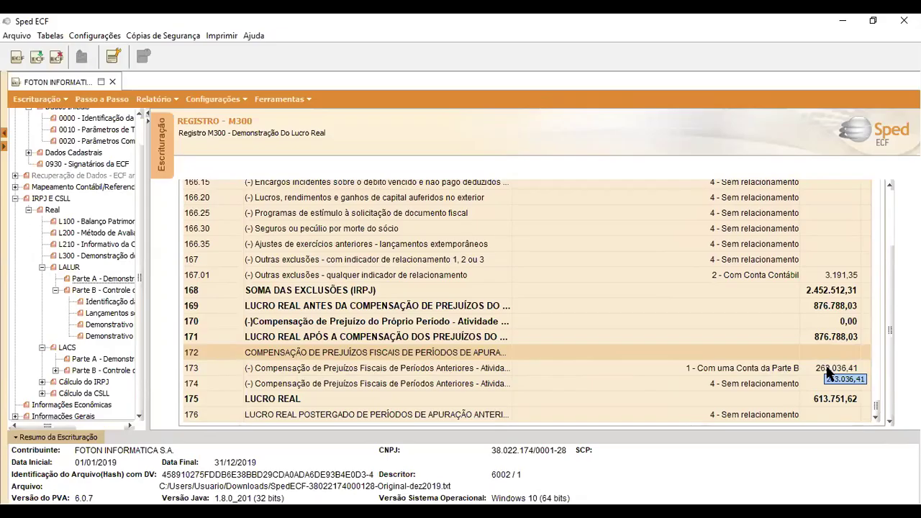
{"action": "double_click", "coordinate": [826, 369]}
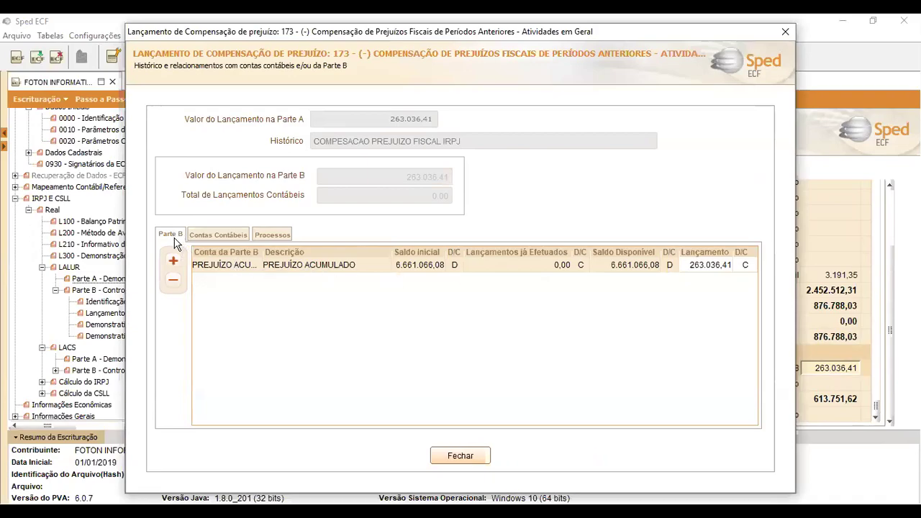
{"action": "left_click", "coordinate": [461, 457]}
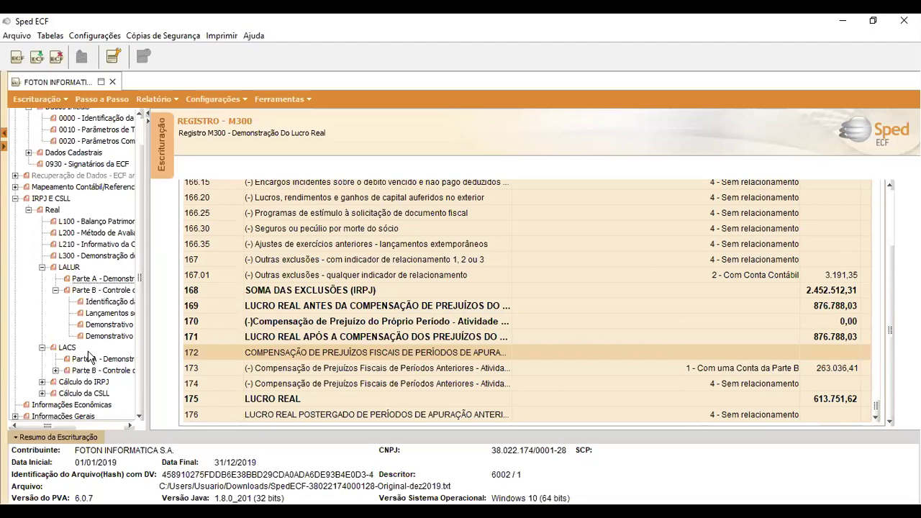
- Collapse LALUR Parte B, expand Cálculo do IRPJ and view the first-quarter IRPJ tax base in register N500
{"action": "double_click", "coordinate": [87, 290]}
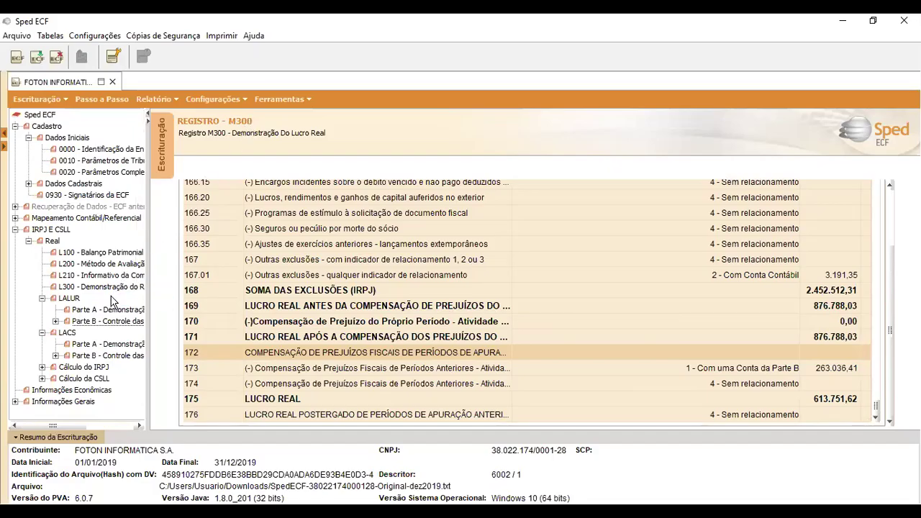
{"action": "left_click", "coordinate": [42, 368]}
{"action": "left_click", "coordinate": [94, 378]}
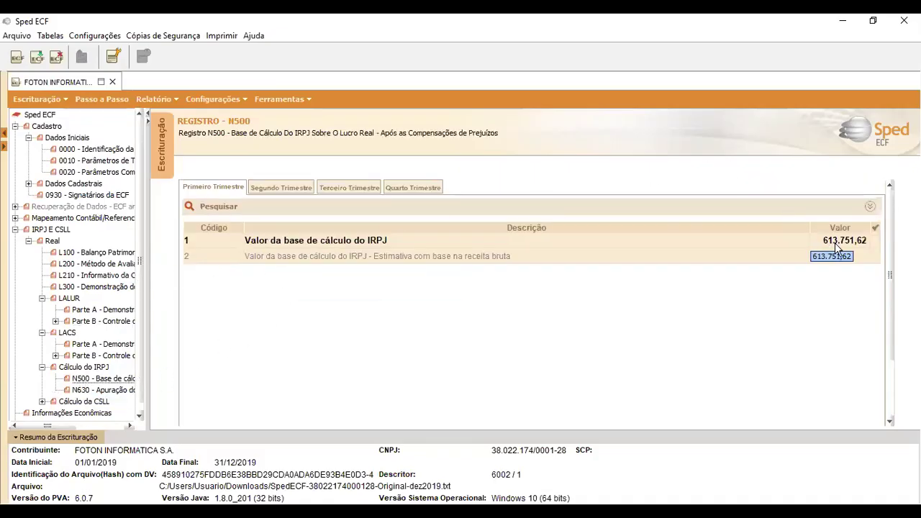
- Examine register N630 for the first quarter, covering the IRPJ base, the 15% tax, Adicional and the deductions, including Programa de Alimentação do Trabalhador
{"action": "left_click", "coordinate": [87, 392]}
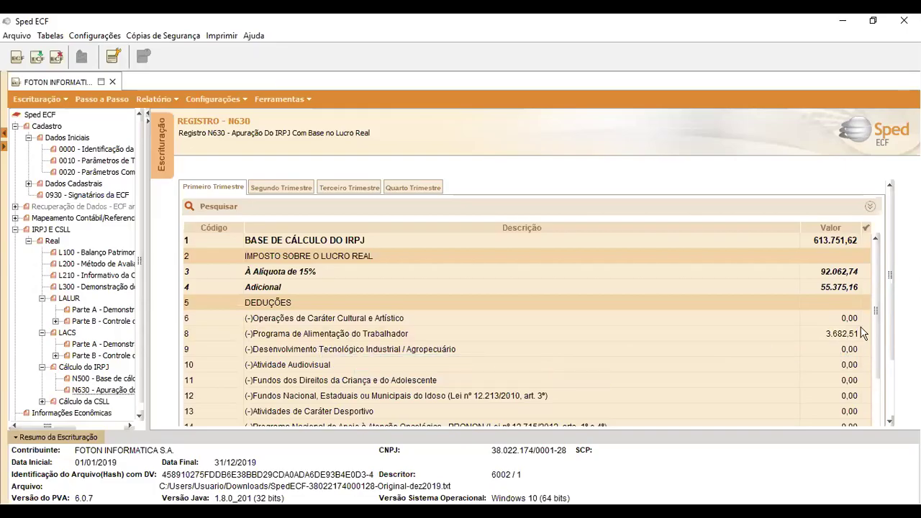
{"action": "left_click_drag", "start_coordinate": [877, 308], "coordinate": [872, 388]}
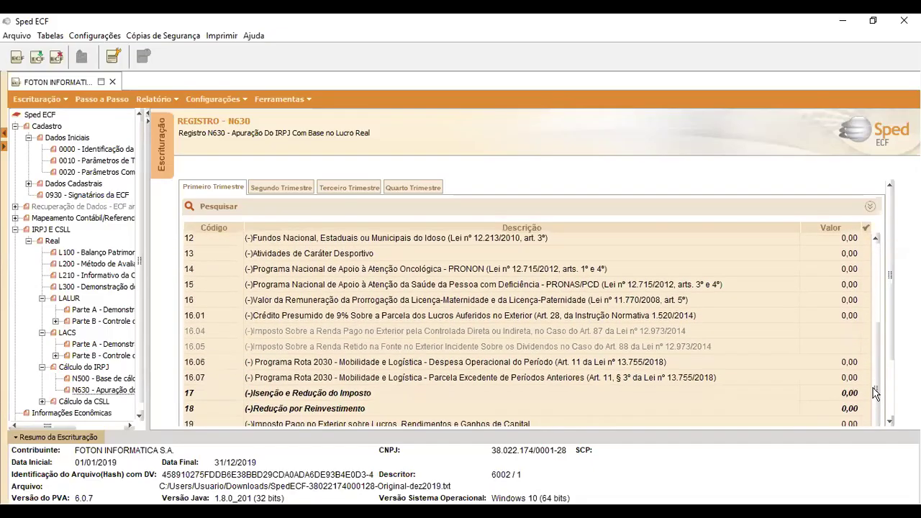
{"action": "left_click_drag", "start_coordinate": [890, 343], "coordinate": [893, 414]}
{"action": "left_click_drag", "start_coordinate": [876, 351], "coordinate": [896, 319]}
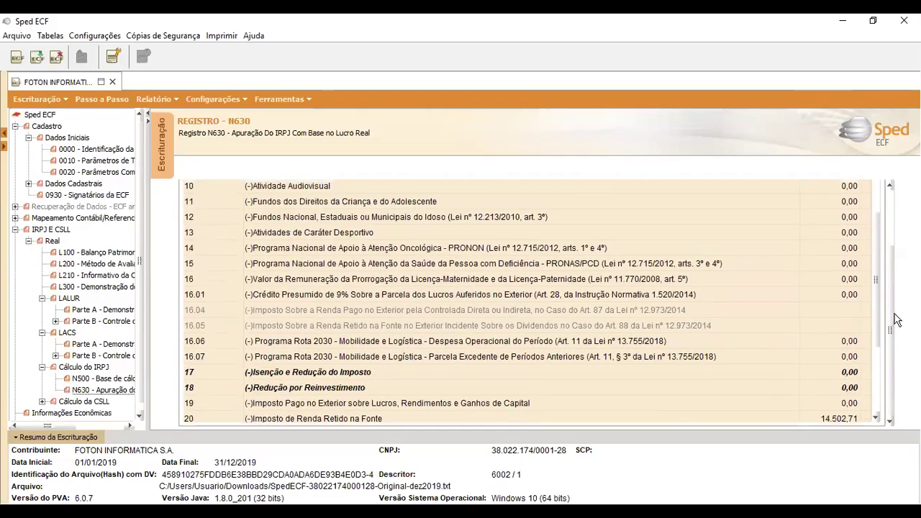
{"action": "scroll", "coordinate": [897, 320], "scroll_direction": "up", "scroll_amount": 3}
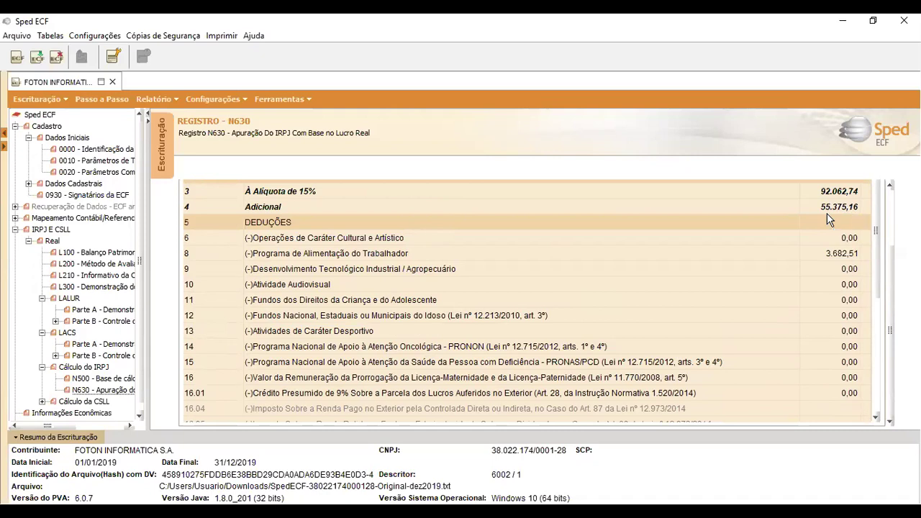
{"action": "scroll", "coordinate": [812, 294], "scroll_direction": "down", "scroll_amount": 2}
{"action": "scroll", "coordinate": [756, 272], "scroll_direction": "down", "scroll_amount": 1}
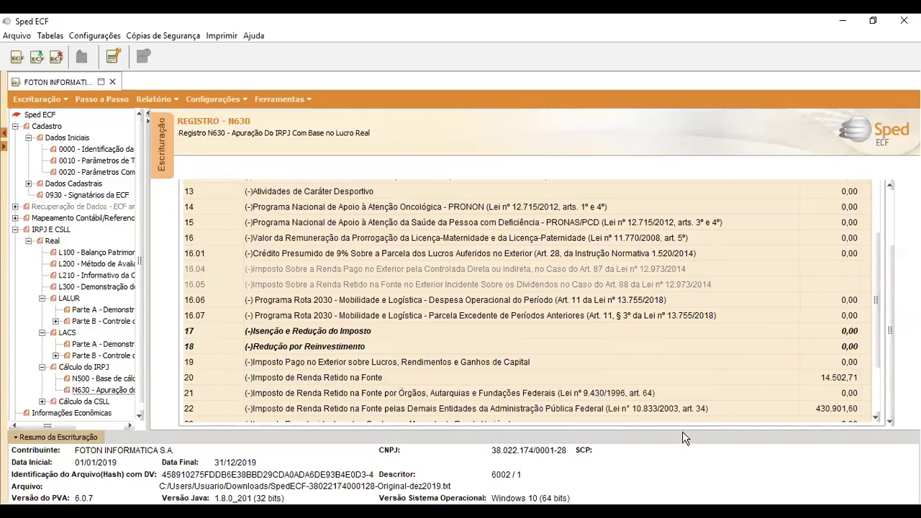
- Relate the N630 withheld income tax on lines 20 and 22 to the tax due and to line 26, IMPOSTO DE RENDA A PAGAR
{"action": "scroll", "coordinate": [842, 385], "scroll_direction": "down", "scroll_amount": 2}
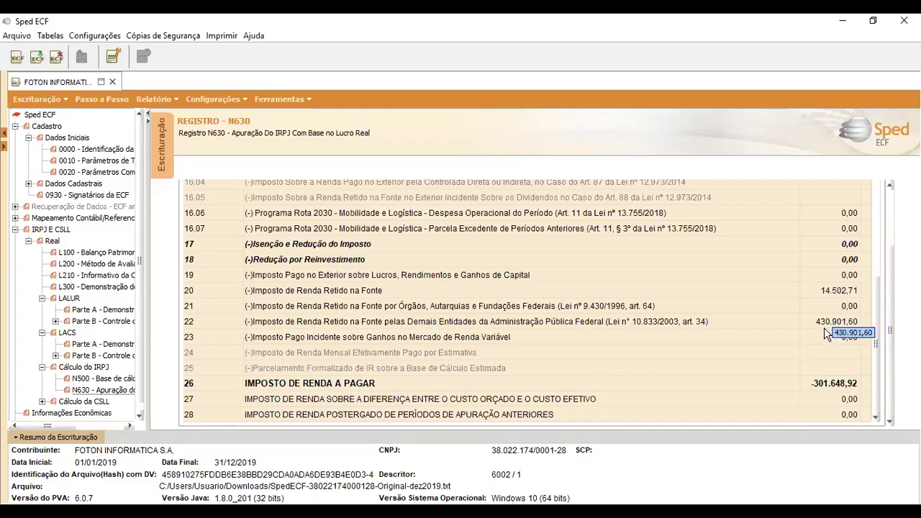
{"action": "scroll", "coordinate": [825, 328], "scroll_direction": "up", "scroll_amount": 1}
{"action": "scroll", "coordinate": [820, 332], "scroll_direction": "up", "scroll_amount": 1}
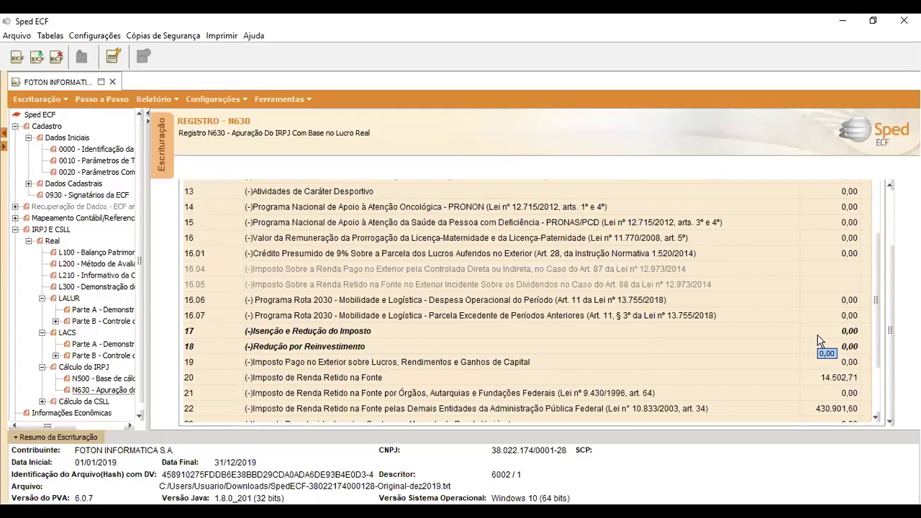
{"action": "scroll", "coordinate": [817, 341], "scroll_direction": "down", "scroll_amount": 1}
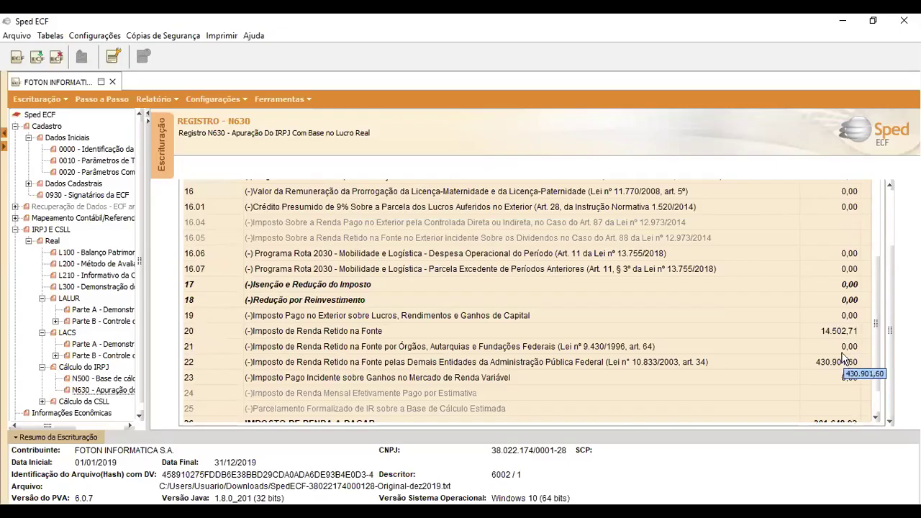
{"action": "scroll", "coordinate": [840, 348], "scroll_direction": "up", "scroll_amount": 4}
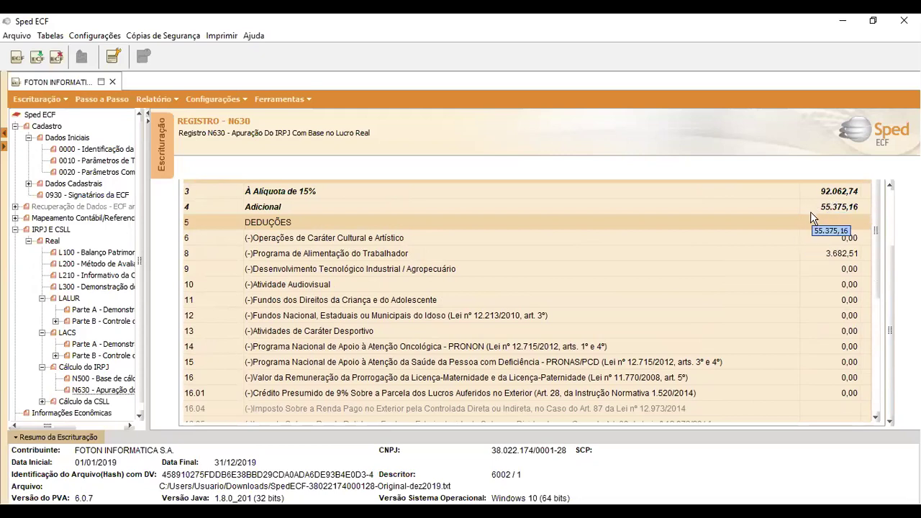
{"action": "scroll", "coordinate": [811, 214], "scroll_direction": "down", "scroll_amount": 4}
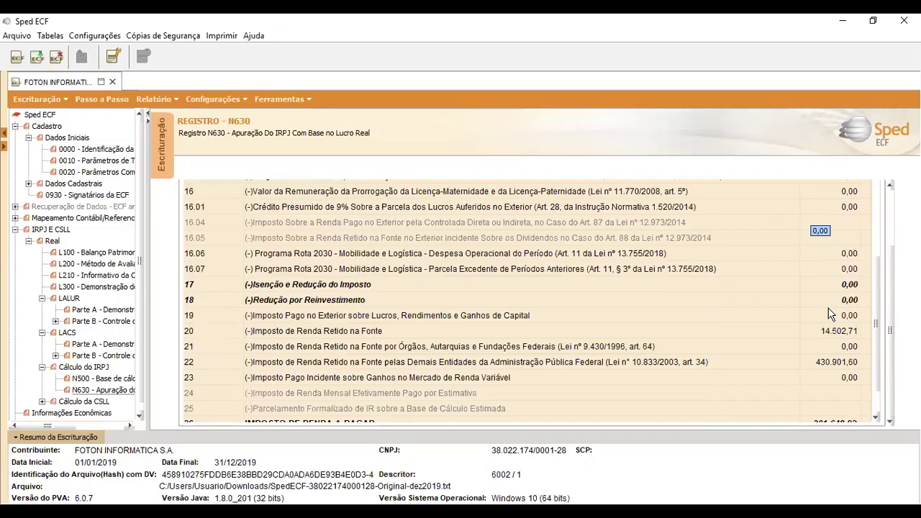
{"action": "scroll", "coordinate": [832, 311], "scroll_direction": "down", "scroll_amount": 1}
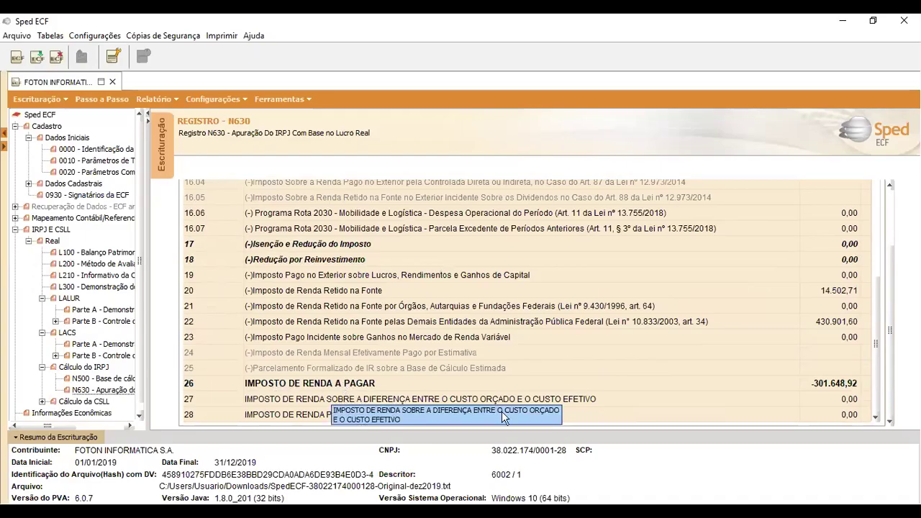
{"action": "left_click", "coordinate": [828, 389]}
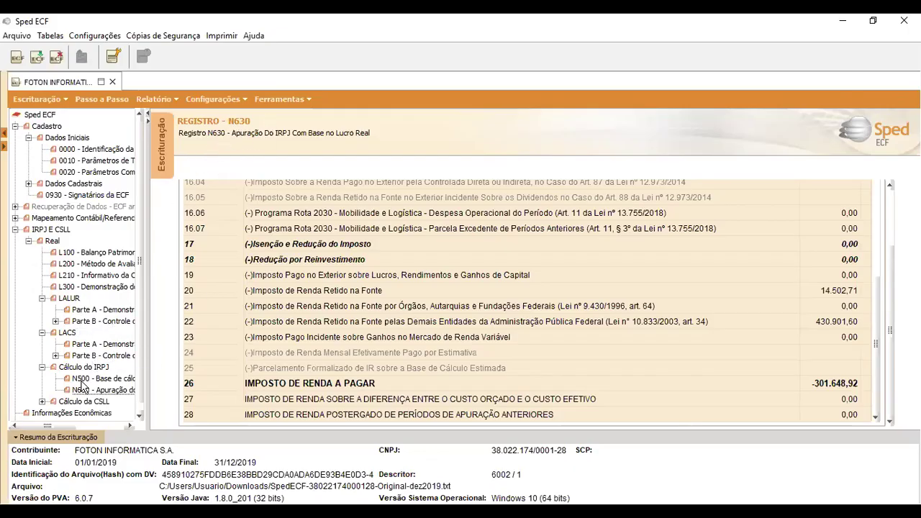
- Expand Cálculo da CSLL and examine register N670 for the first quarter, from the CSLL base and contribution through the deductions
{"action": "left_click", "coordinate": [42, 401]}
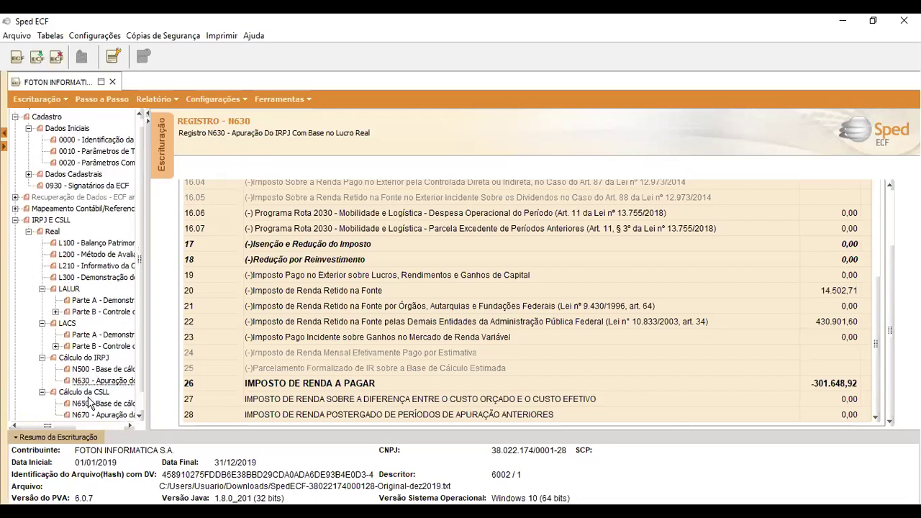
{"action": "left_click", "coordinate": [93, 415]}
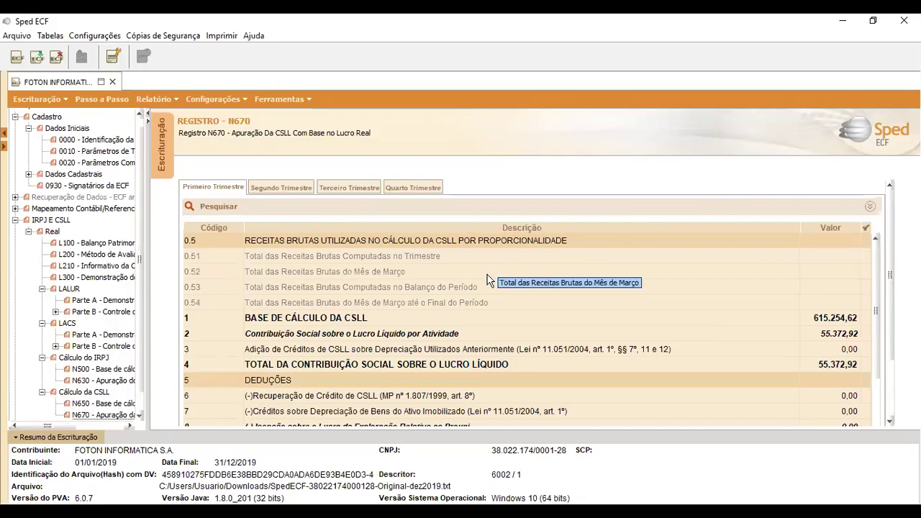
{"action": "scroll", "coordinate": [496, 280], "scroll_direction": "down", "scroll_amount": 1}
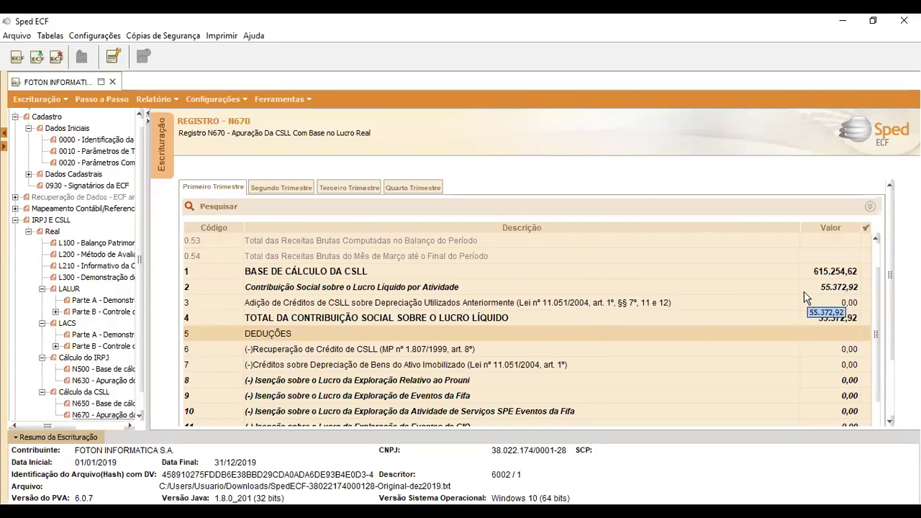
{"action": "scroll", "coordinate": [792, 292], "scroll_direction": "down", "scroll_amount": 2}
{"action": "scroll", "coordinate": [725, 297], "scroll_direction": "down", "scroll_amount": 2}
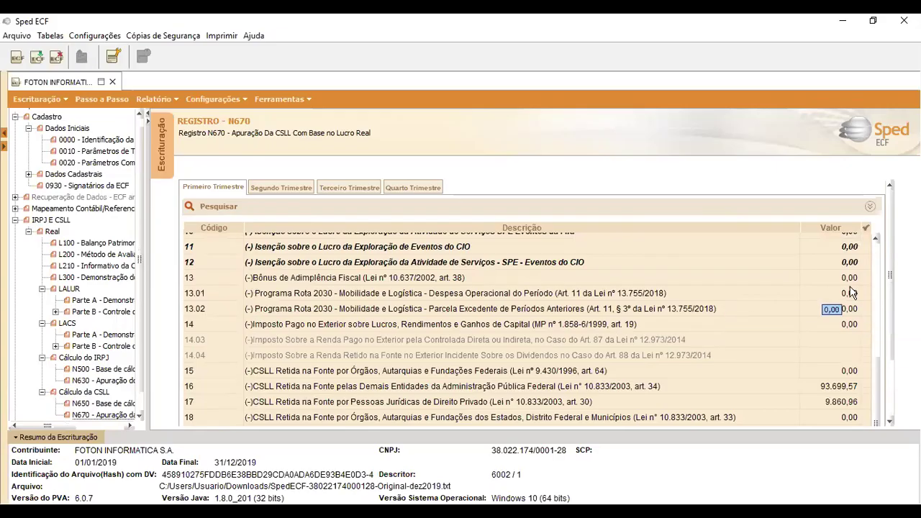
{"action": "scroll", "coordinate": [786, 307], "scroll_direction": "up", "scroll_amount": 1}
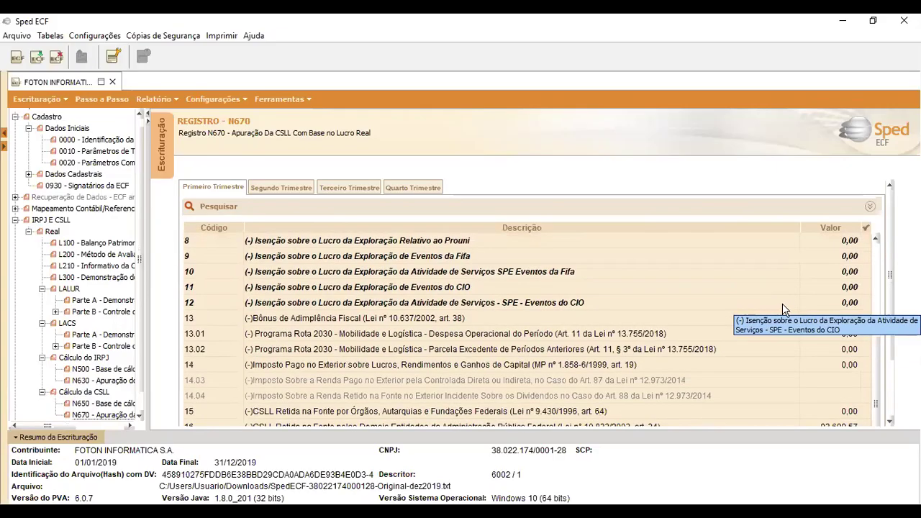
{"action": "scroll", "coordinate": [784, 310], "scroll_direction": "up", "scroll_amount": 2}
{"action": "scroll", "coordinate": [784, 309], "scroll_direction": "up", "scroll_amount": 2}
- Compare the N670 total contribution on line 4 with the deductions, down to the withheld CSLL on lines 16 and 17
{"action": "scroll", "coordinate": [791, 306], "scroll_direction": "down", "scroll_amount": 1}
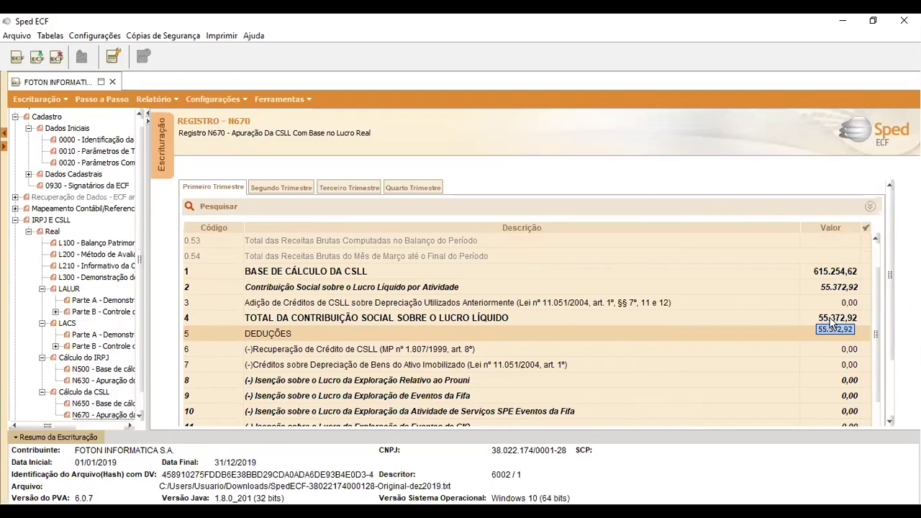
{"action": "scroll", "coordinate": [825, 325], "scroll_direction": "down", "scroll_amount": 1}
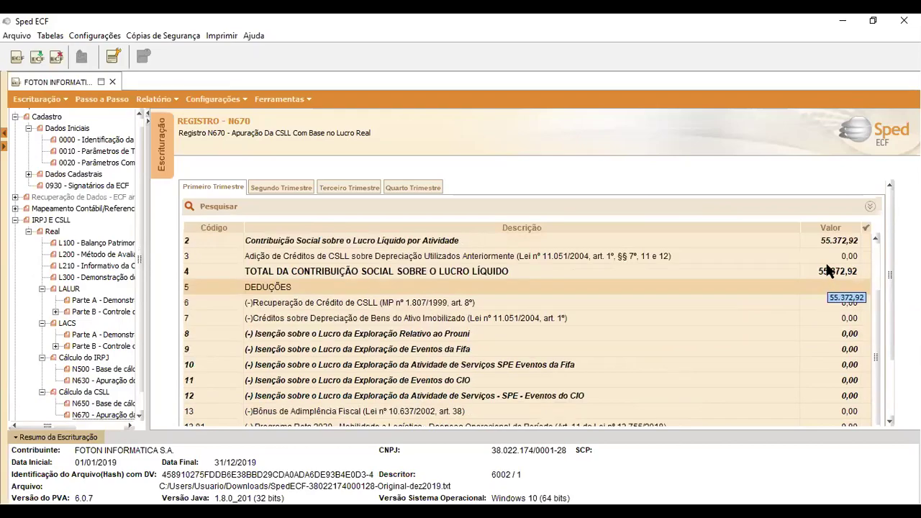
{"action": "scroll", "coordinate": [719, 296], "scroll_direction": "down", "scroll_amount": 2}
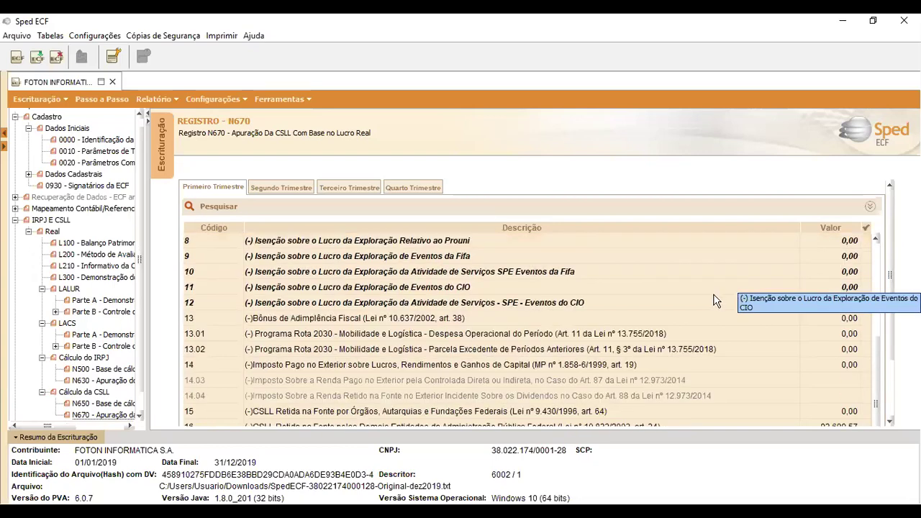
{"action": "scroll", "coordinate": [718, 298], "scroll_direction": "down", "scroll_amount": 1}
{"action": "scroll", "coordinate": [728, 290], "scroll_direction": "up", "scroll_amount": 1}
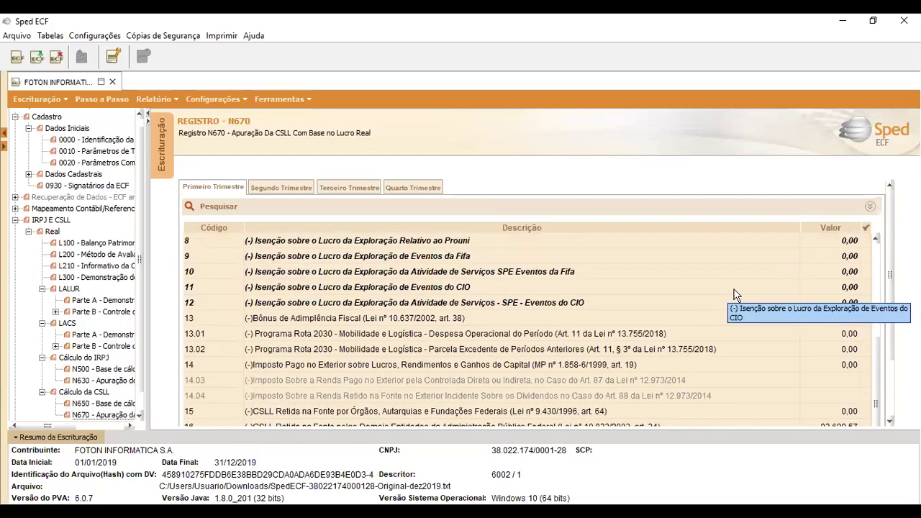
{"action": "scroll", "coordinate": [735, 295], "scroll_direction": "down", "scroll_amount": 1}
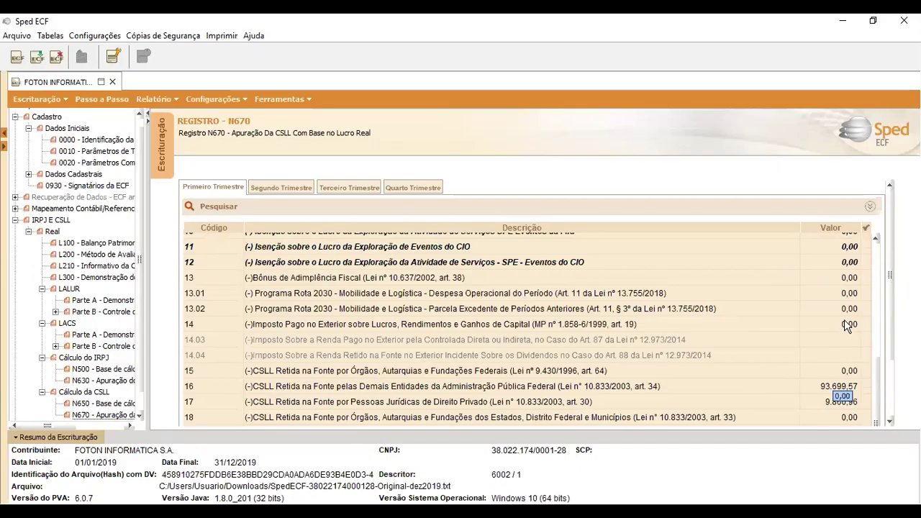
{"action": "scroll", "coordinate": [844, 319], "scroll_direction": "up", "scroll_amount": 3}
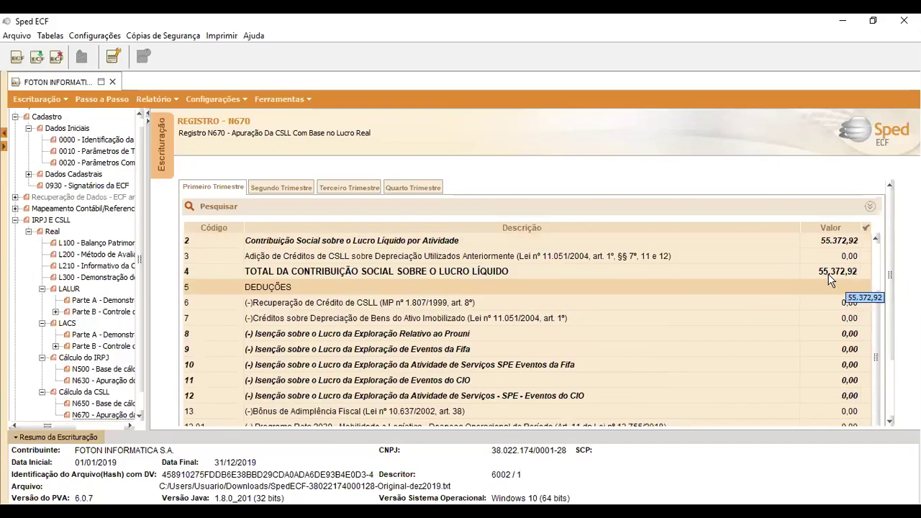
{"action": "scroll", "coordinate": [829, 279], "scroll_direction": "down", "scroll_amount": 3}
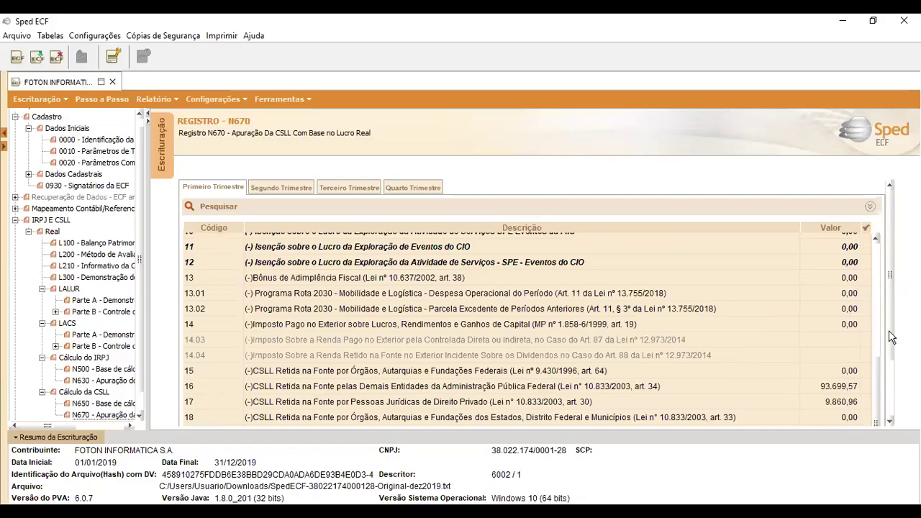
- Relate the N670 total contribution and withheld CSLL on lines 16 and 17 to line 21, CSLL A PAGAR
{"action": "scroll", "coordinate": [863, 360], "scroll_direction": "down", "scroll_amount": 2}
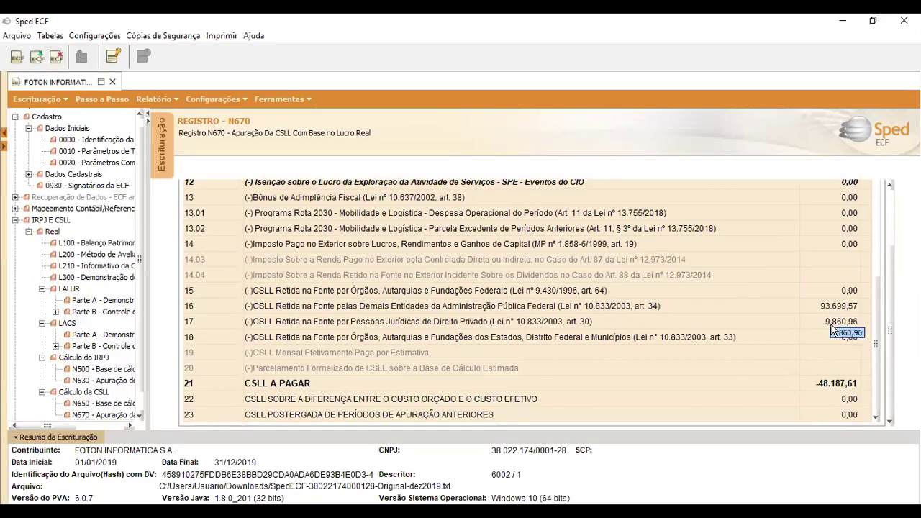
{"action": "scroll", "coordinate": [822, 269], "scroll_direction": "up", "scroll_amount": 4}
{"action": "scroll", "coordinate": [823, 269], "scroll_direction": "up", "scroll_amount": 1}
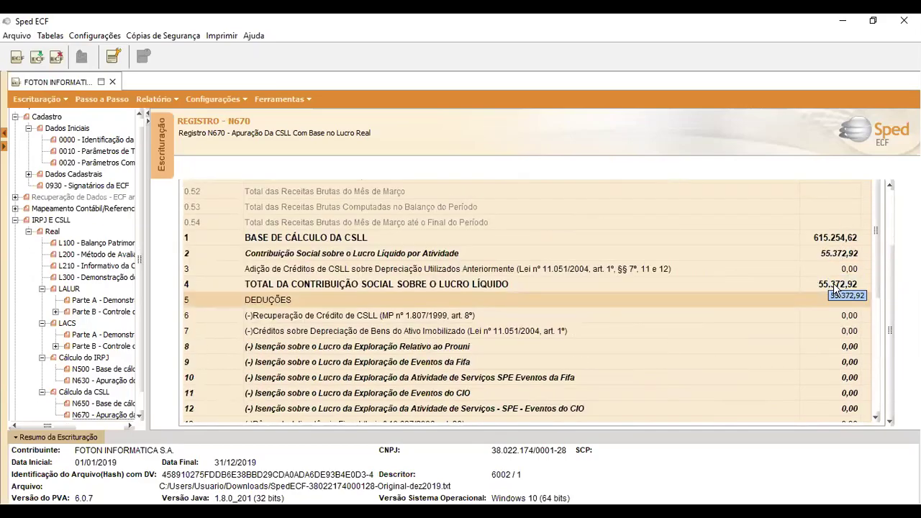
{"action": "scroll", "coordinate": [824, 289], "scroll_direction": "down", "scroll_amount": 2}
{"action": "scroll", "coordinate": [811, 285], "scroll_direction": "down", "scroll_amount": 3}
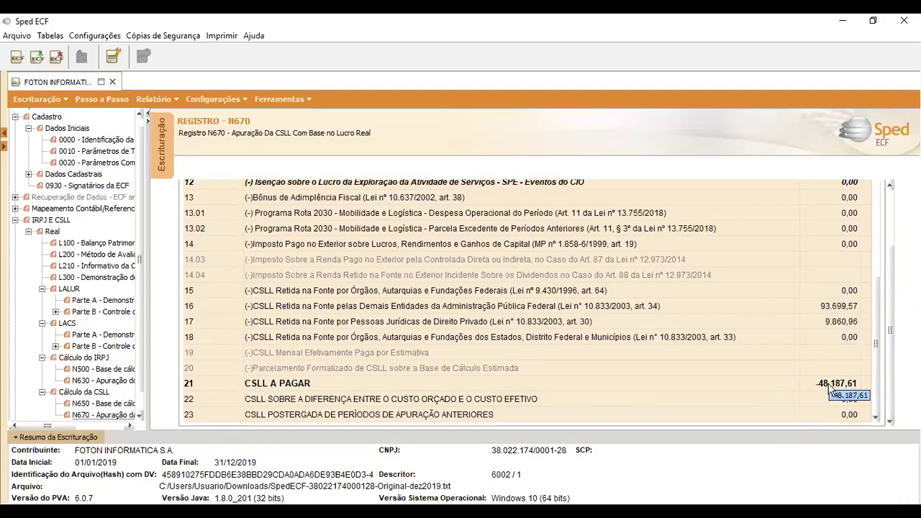
{"action": "scroll", "coordinate": [845, 381], "scroll_direction": "up", "scroll_amount": 4}
{"action": "scroll", "coordinate": [855, 353], "scroll_direction": "up", "scroll_amount": 1}
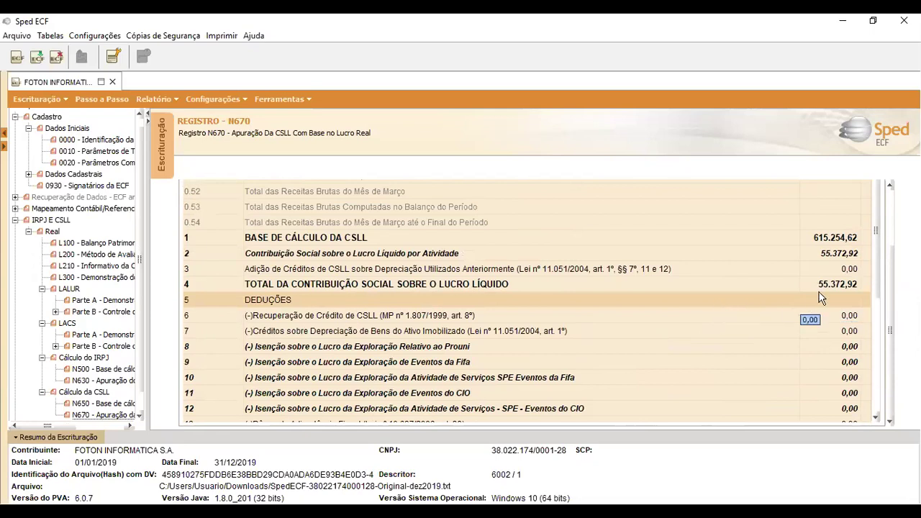
{"action": "scroll", "coordinate": [822, 283], "scroll_direction": "down", "scroll_amount": 1}
{"action": "scroll", "coordinate": [824, 291], "scroll_direction": "down", "scroll_amount": 4}
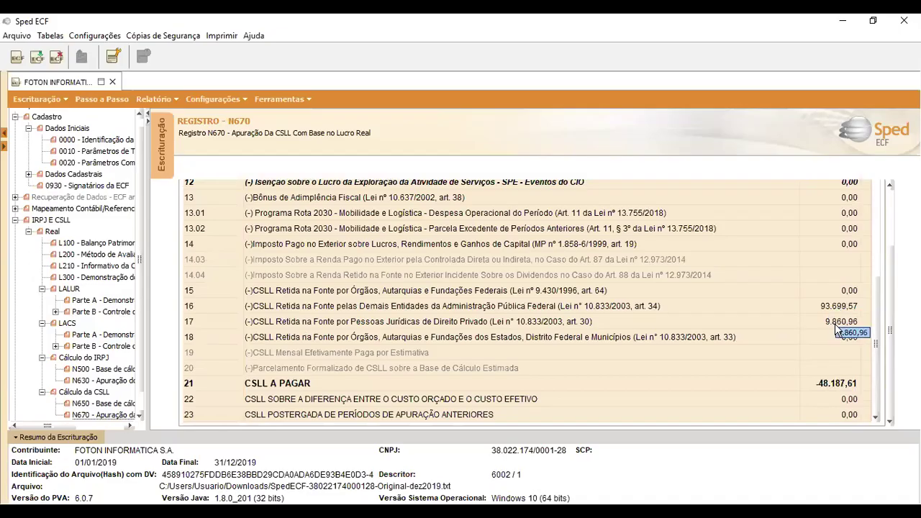
{"action": "scroll", "coordinate": [833, 318], "scroll_direction": "up", "scroll_amount": 4}
{"action": "scroll", "coordinate": [831, 254], "scroll_direction": "down", "scroll_amount": 4}
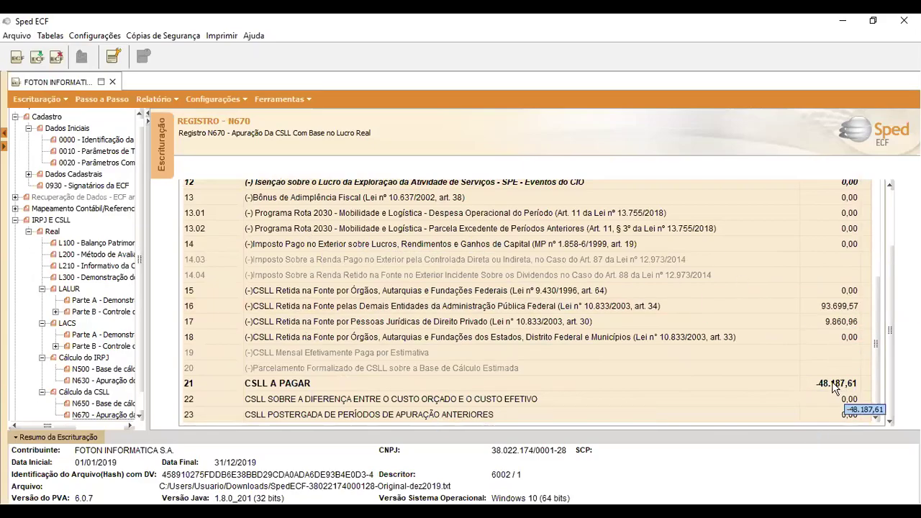
{"action": "scroll", "coordinate": [833, 381], "scroll_direction": "up", "scroll_amount": 4}
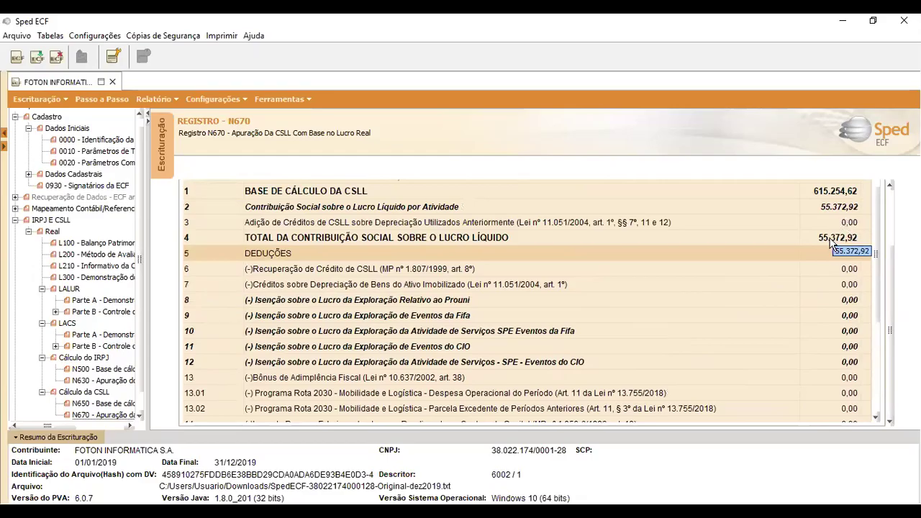
{"action": "scroll", "coordinate": [814, 306], "scroll_direction": "down", "scroll_amount": 4}
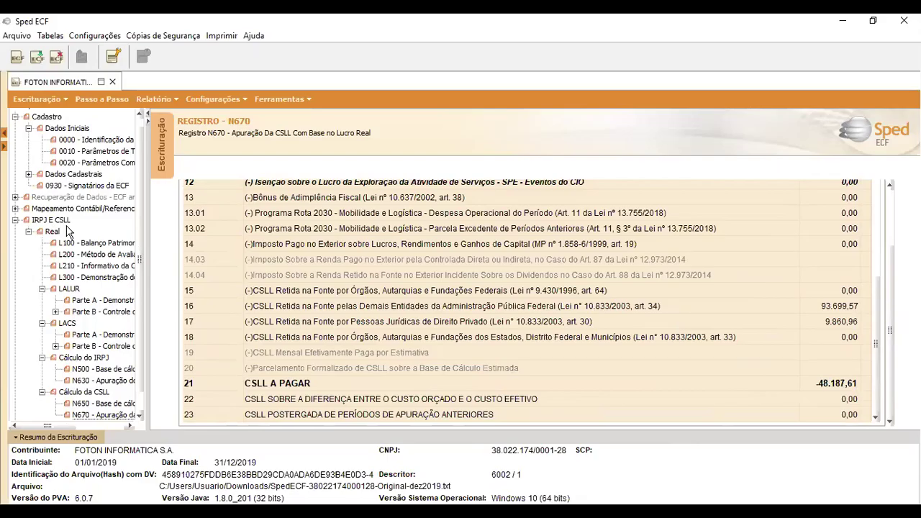
- Open the 01/01/2018 a 31/12/2018 escrituração, accepting closure of the 2019 one, and display its ECF data
{"action": "left_click", "coordinate": [15, 208]}
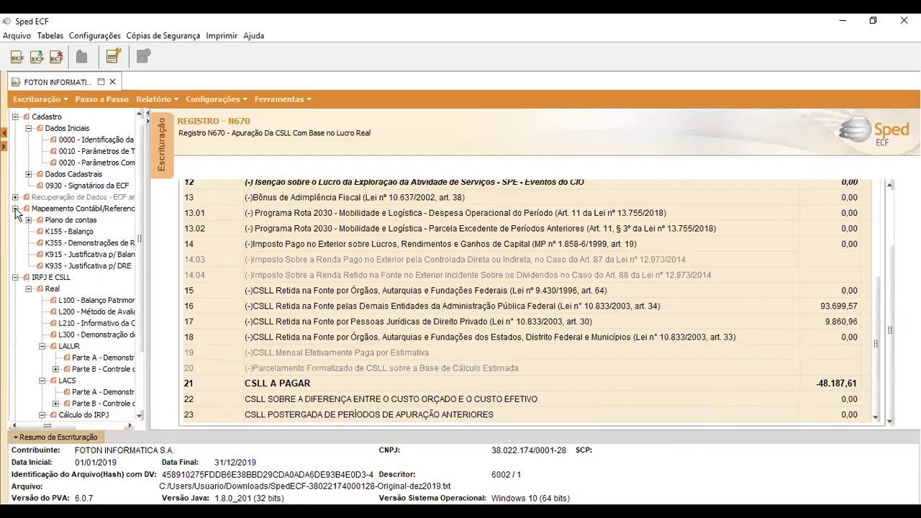
{"action": "left_click", "coordinate": [15, 209]}
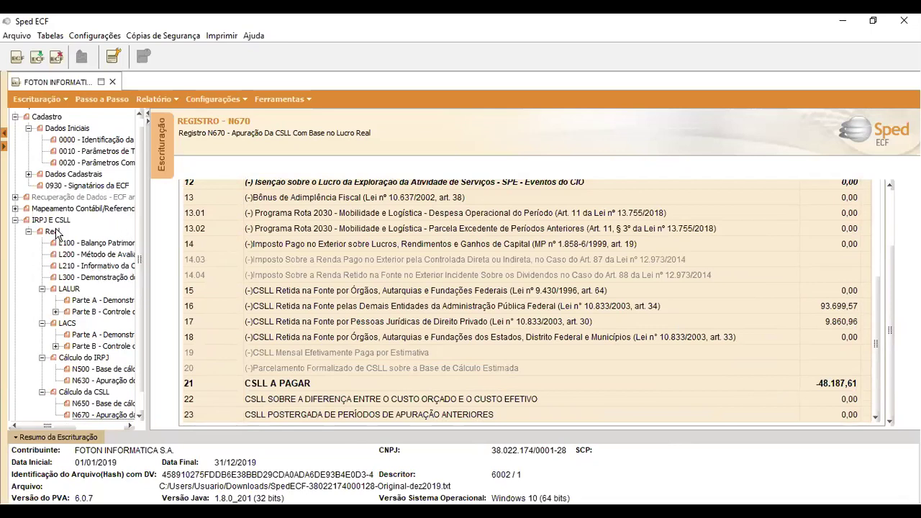
{"action": "left_click", "coordinate": [6, 147]}
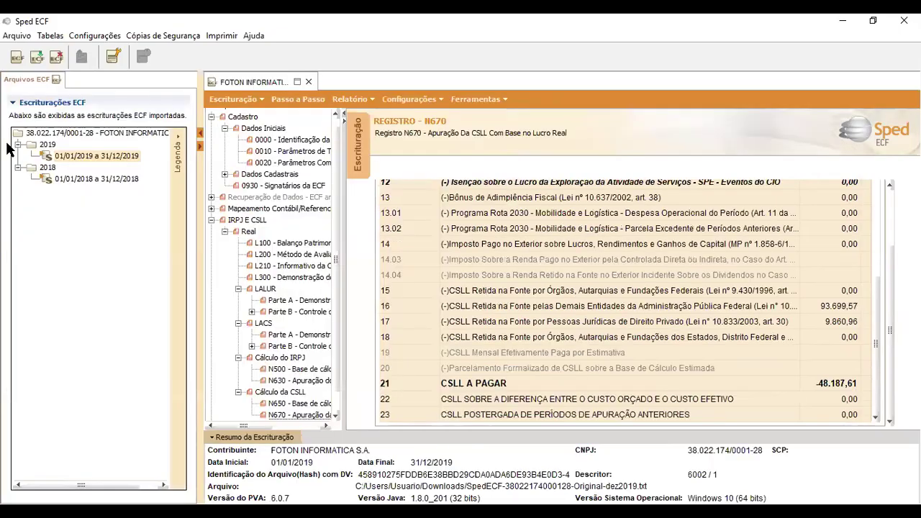
{"action": "double_click", "coordinate": [92, 177]}
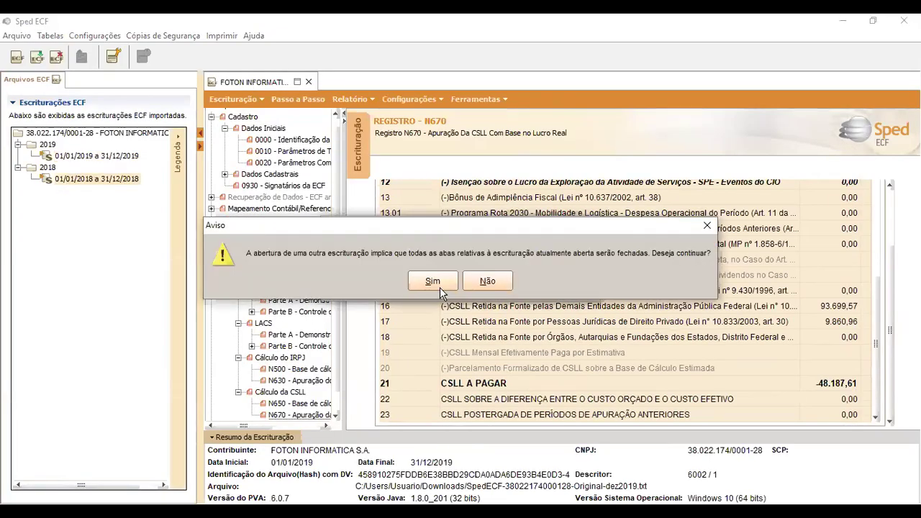
{"action": "left_click", "coordinate": [435, 281]}
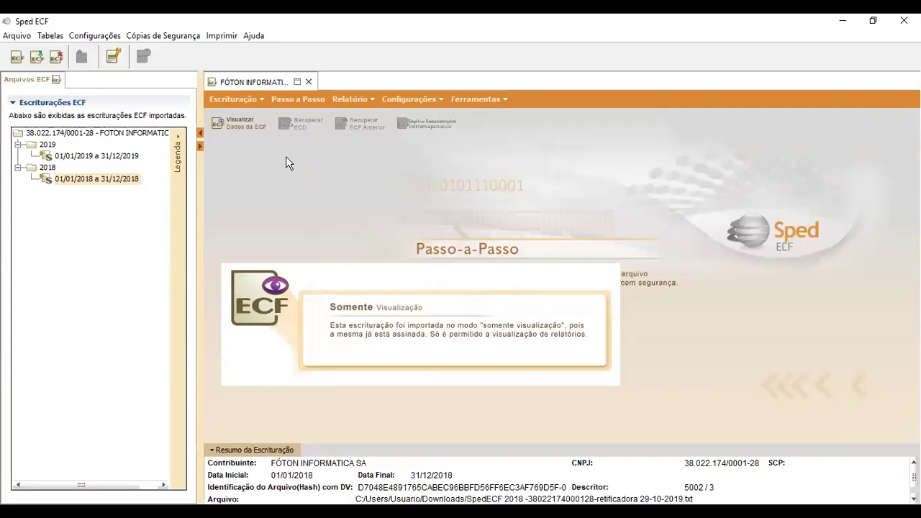
{"action": "left_click", "coordinate": [234, 117]}
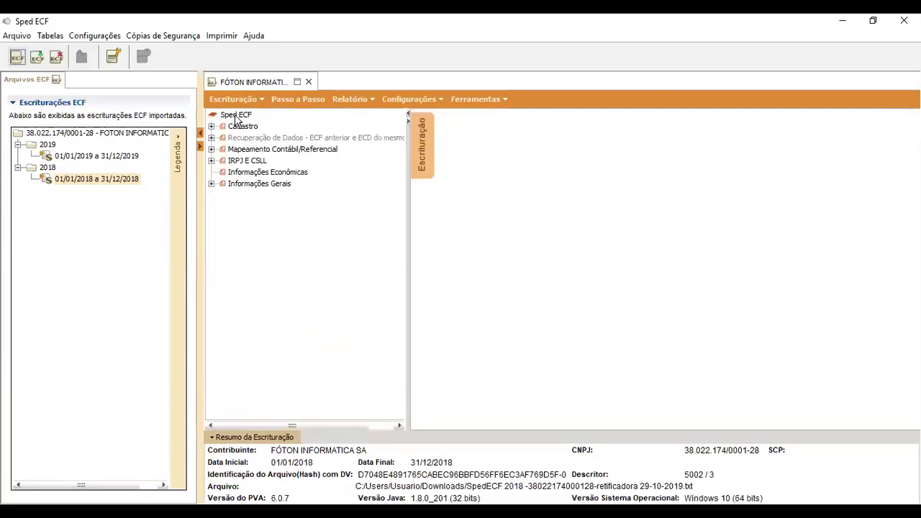
- Expand Cadastro and Dados Iniciais, review registers 0000 and 0010 for the tax parameters, and hide the ECF file list
{"action": "left_click", "coordinate": [211, 161]}
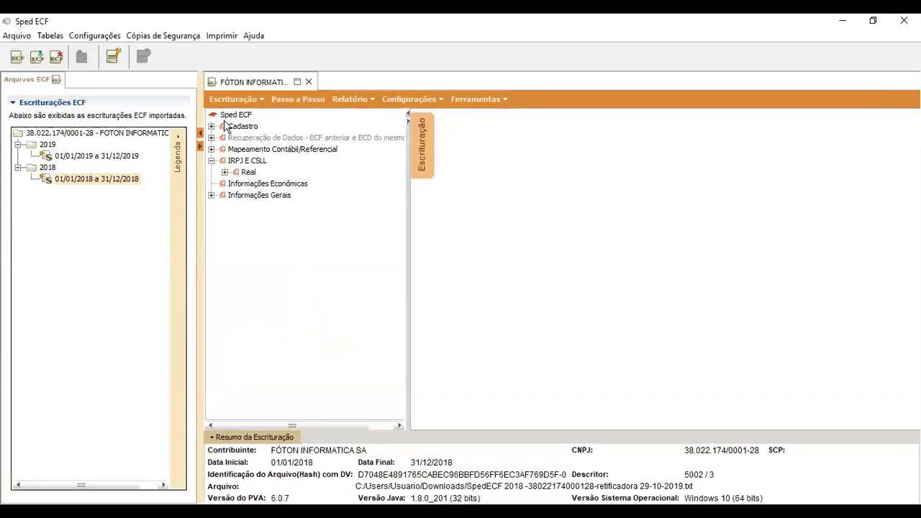
{"action": "left_click", "coordinate": [210, 126]}
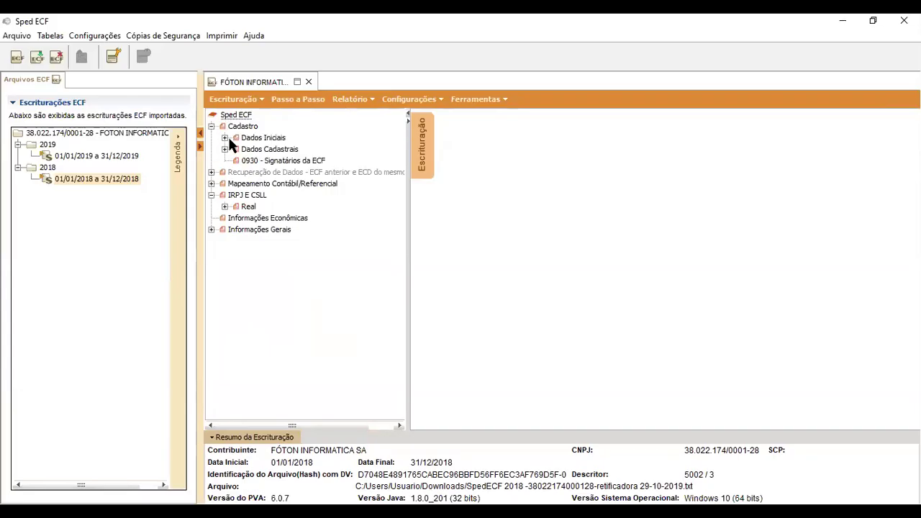
{"action": "left_click", "coordinate": [224, 138]}
{"action": "left_click", "coordinate": [277, 150]}
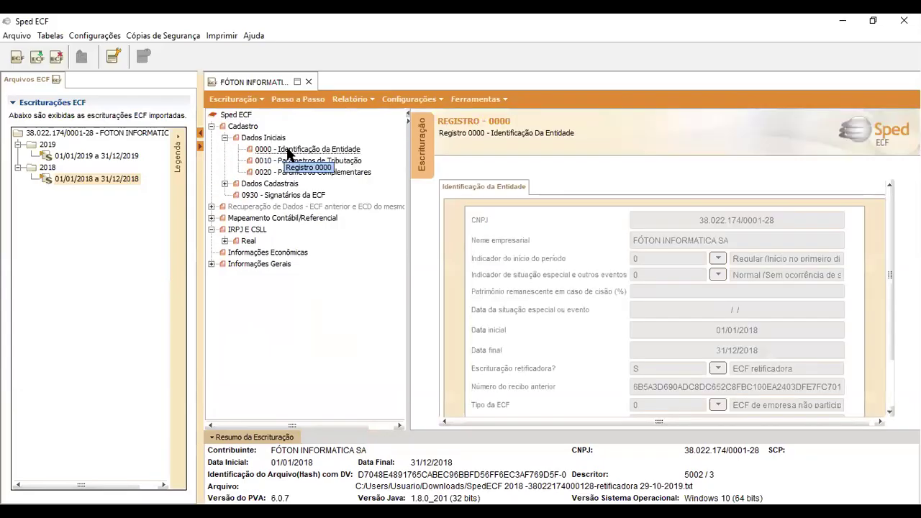
{"action": "left_click", "coordinate": [300, 160]}
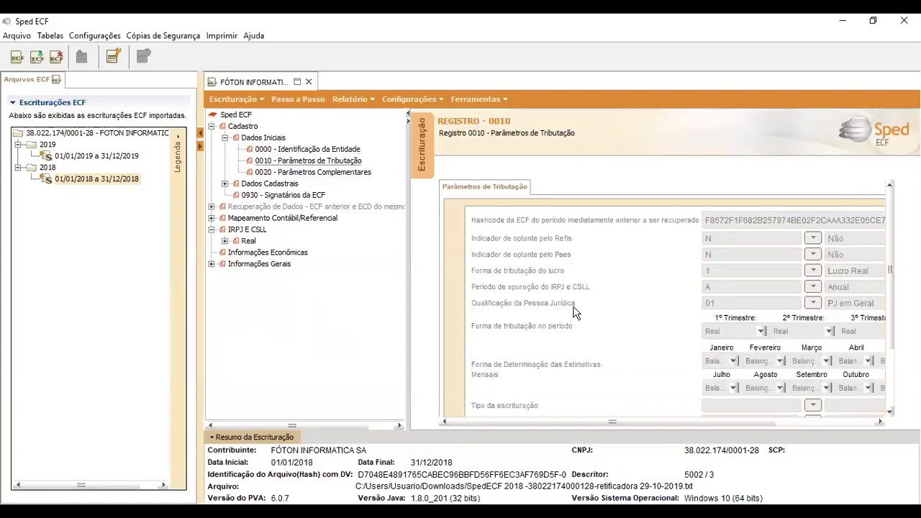
{"action": "left_click", "coordinate": [202, 134]}
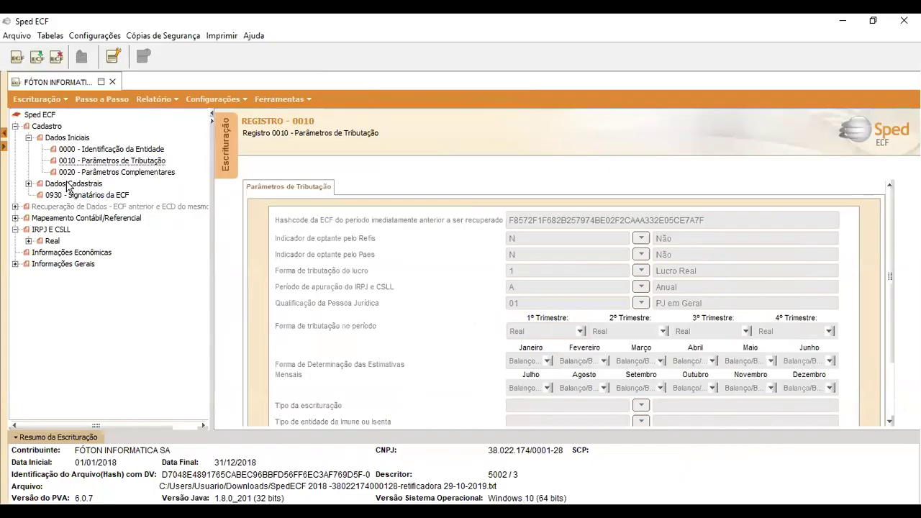
- Expand Real under IRPJ E CSLL and compare the Anual, Janeiro and Dezembro income statements in register L300
{"action": "left_click", "coordinate": [32, 226]}
{"action": "left_click", "coordinate": [32, 227]}
{"action": "left_click", "coordinate": [30, 241]}
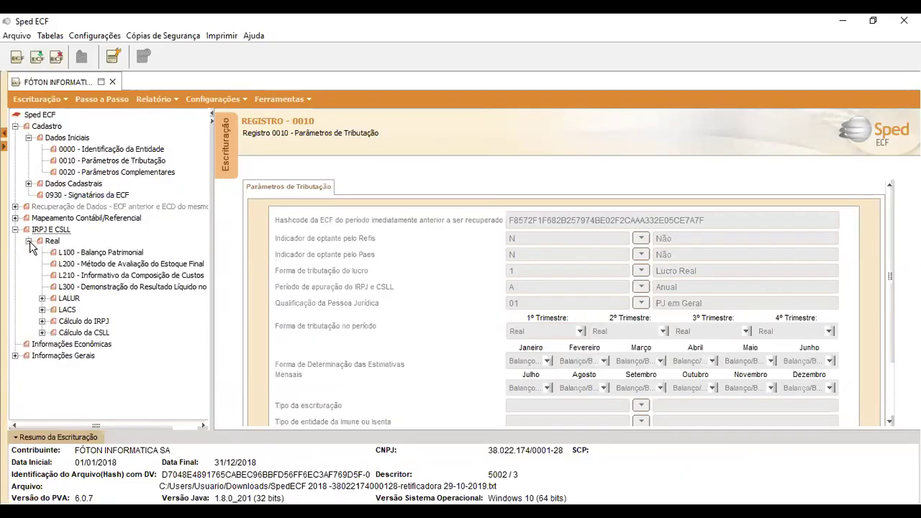
{"action": "left_click", "coordinate": [67, 288]}
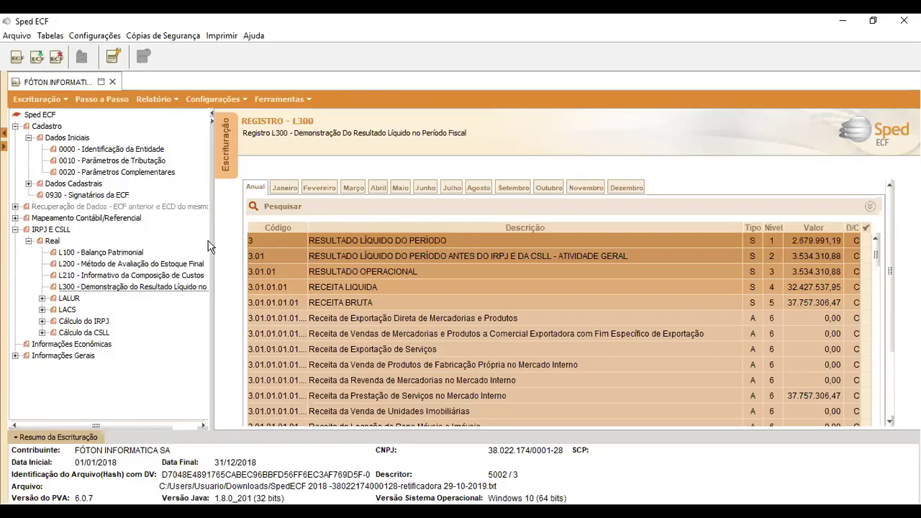
{"action": "left_click", "coordinate": [286, 188]}
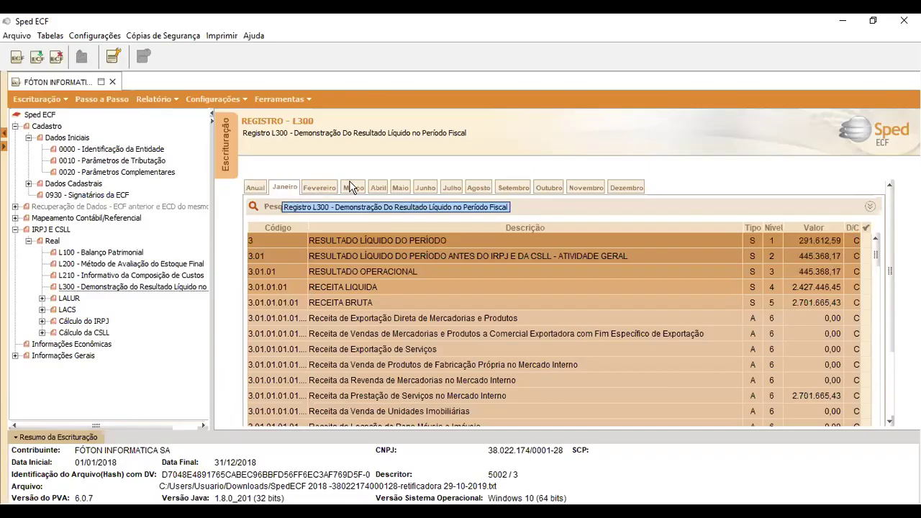
{"action": "left_click", "coordinate": [638, 192]}
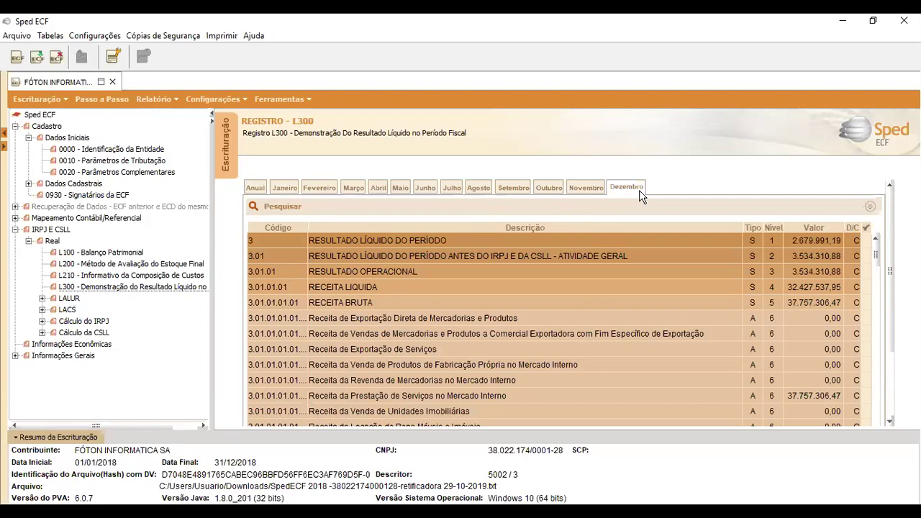
- Compare the net result for the period in the L300 income statements for Anual and for Janeiro through Abril
{"action": "left_click", "coordinate": [256, 190]}
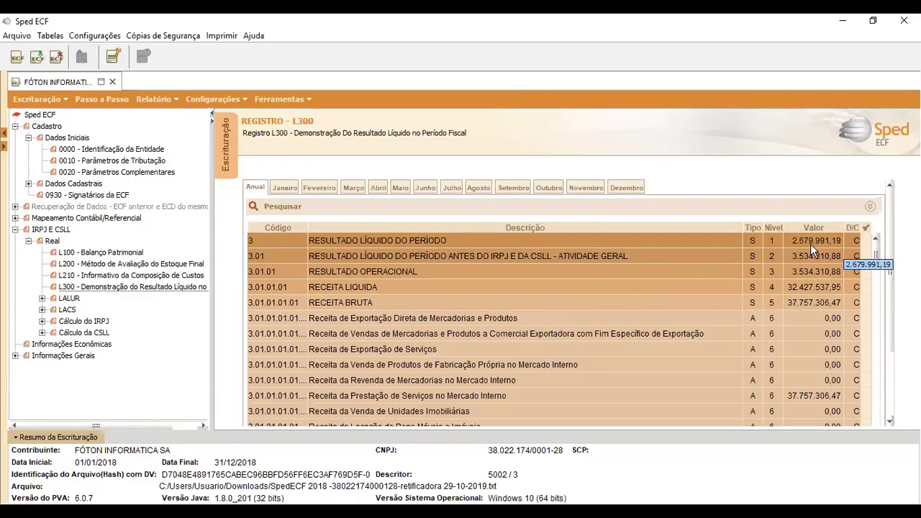
{"action": "left_click", "coordinate": [285, 188]}
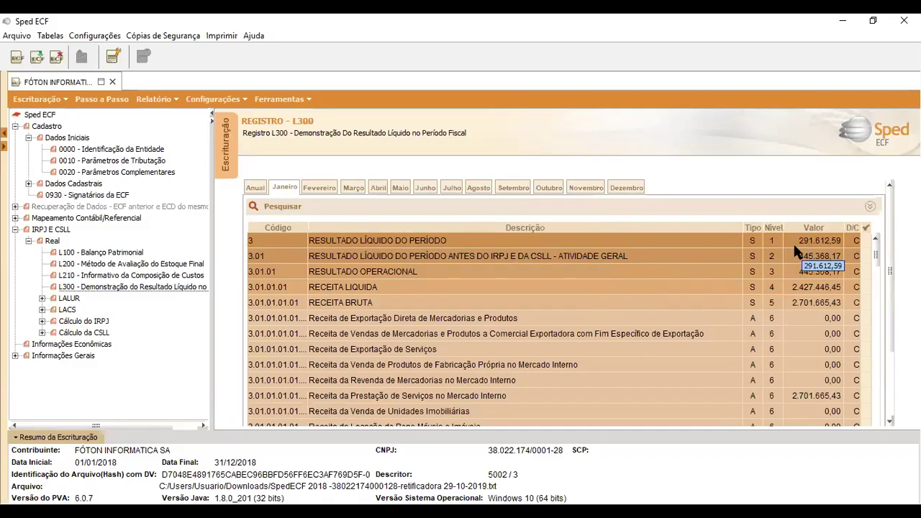
{"action": "left_click", "coordinate": [319, 190]}
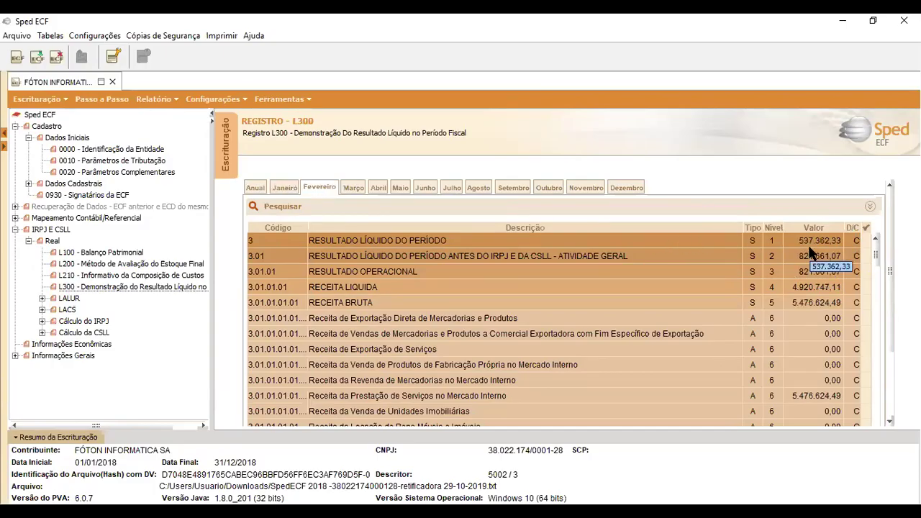
{"action": "left_click", "coordinate": [353, 188]}
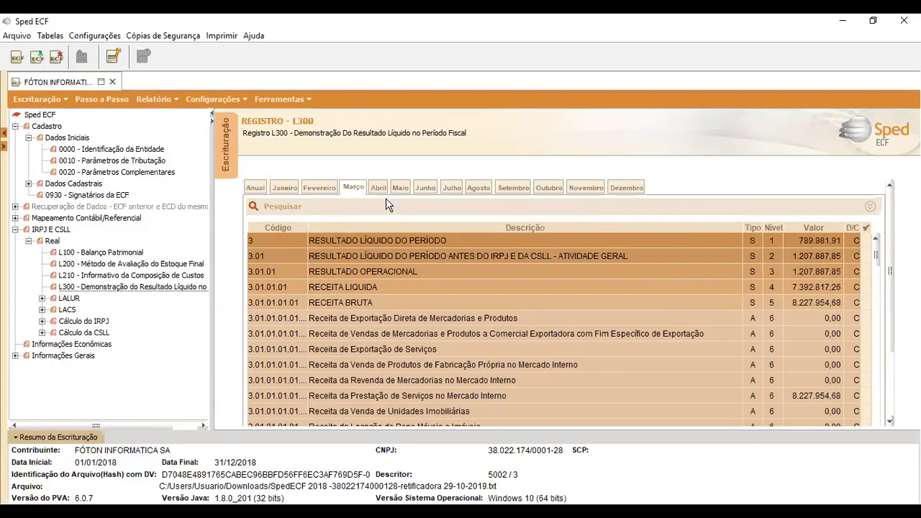
{"action": "left_click", "coordinate": [378, 188]}
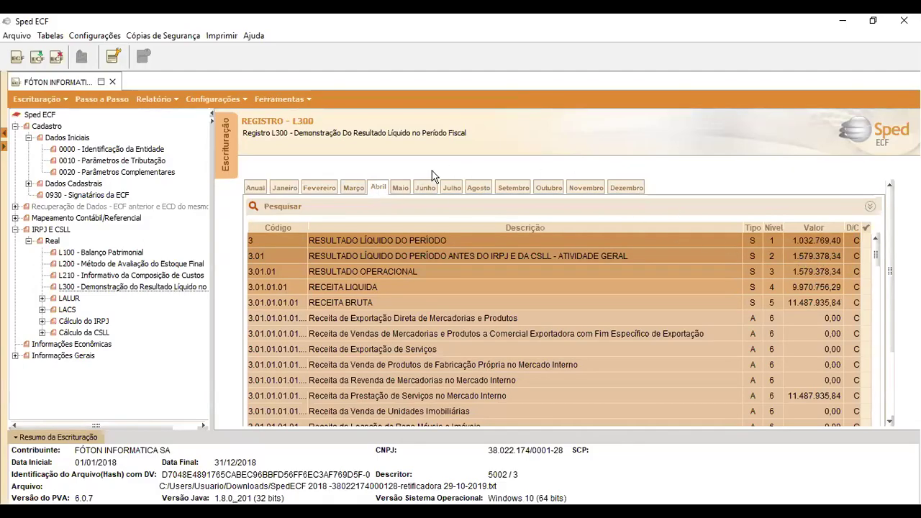
- Return to the Janeiro income statement in L300 and compare it with Abril, Maio and Outubro
{"action": "left_click", "coordinate": [319, 188]}
{"action": "left_click", "coordinate": [288, 188]}
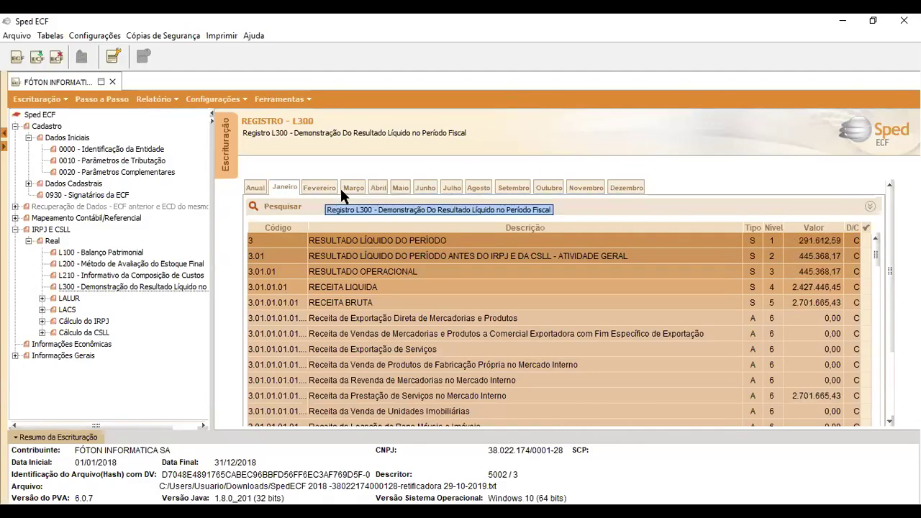
{"action": "left_click", "coordinate": [378, 187]}
{"action": "left_click", "coordinate": [400, 187]}
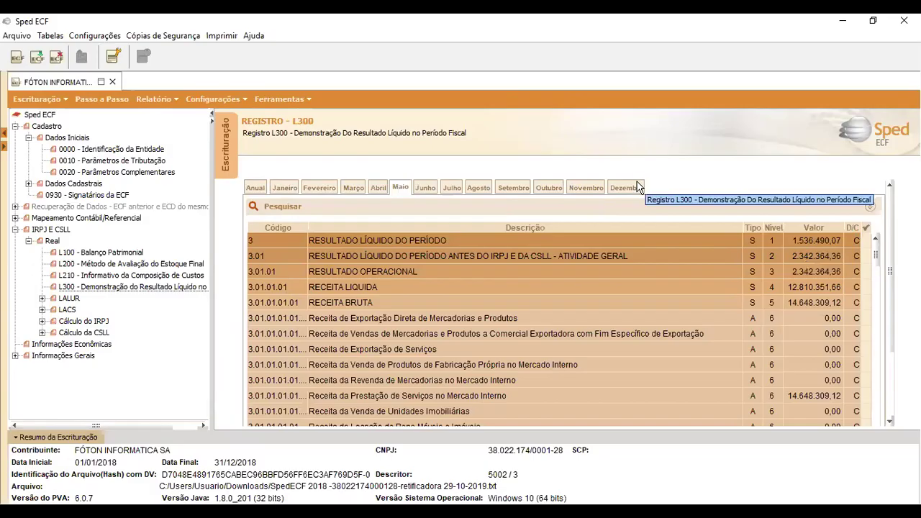
{"action": "left_click", "coordinate": [549, 187]}
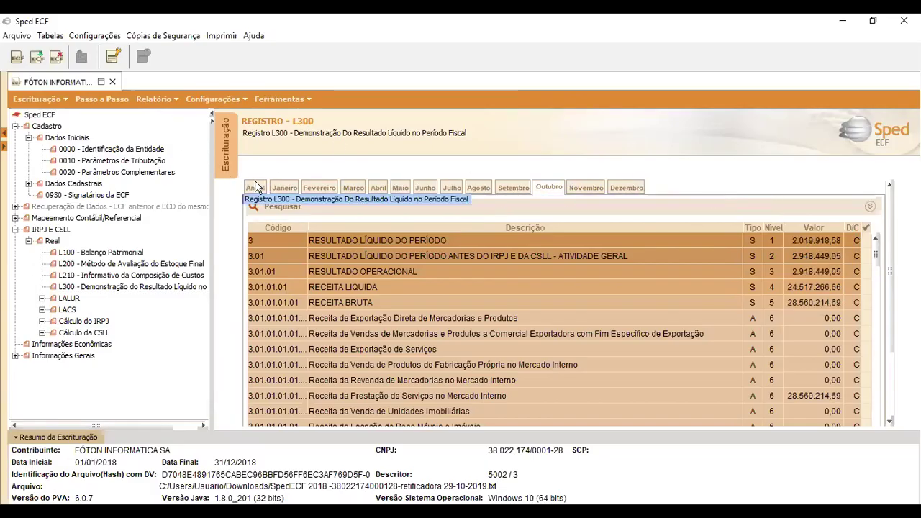
{"action": "scroll", "coordinate": [623, 288], "scroll_direction": "down", "scroll_amount": 3}
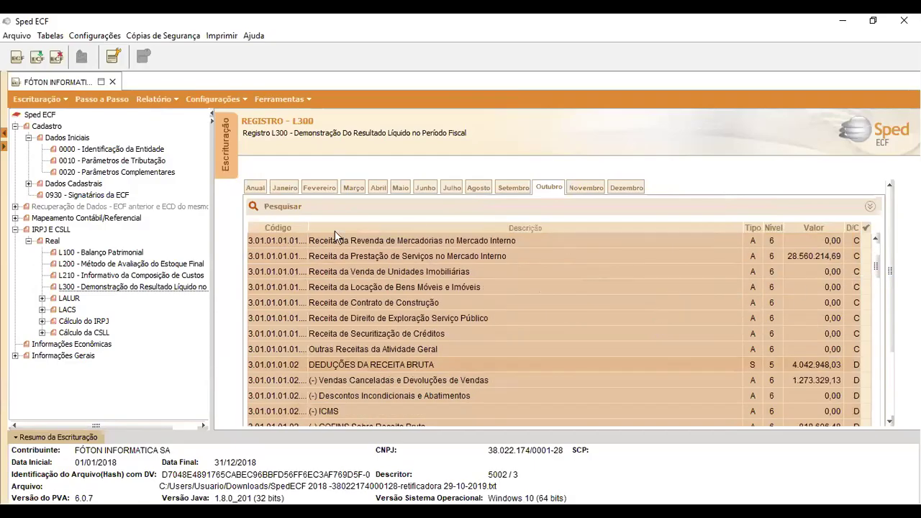
- Expand LALUR, display Parte A - Demonstração do Lucro Real (M300), and review the Janeiro and Fevereiro entries
{"action": "double_click", "coordinate": [68, 298]}
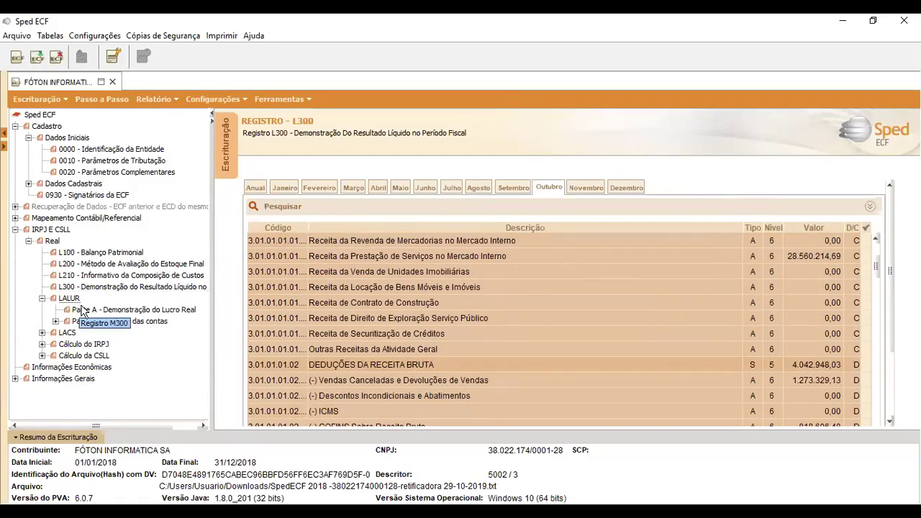
{"action": "left_click", "coordinate": [106, 311]}
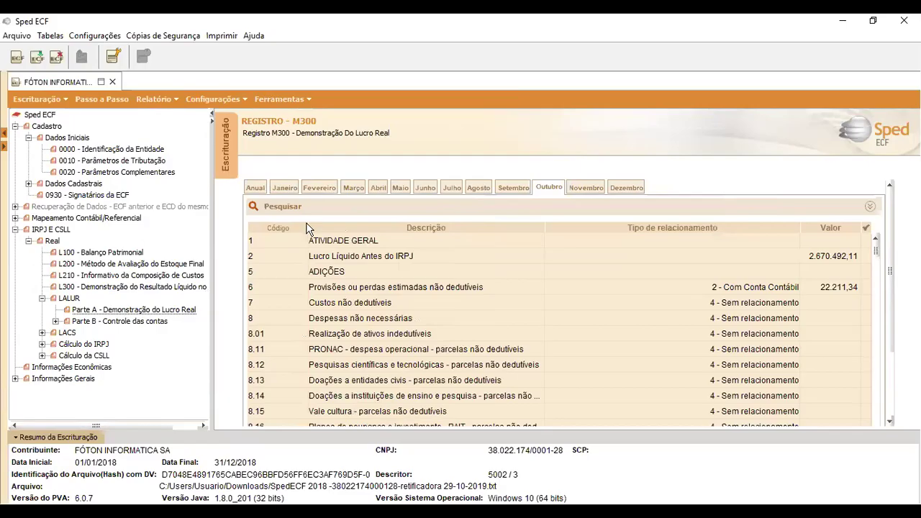
{"action": "left_click", "coordinate": [279, 185]}
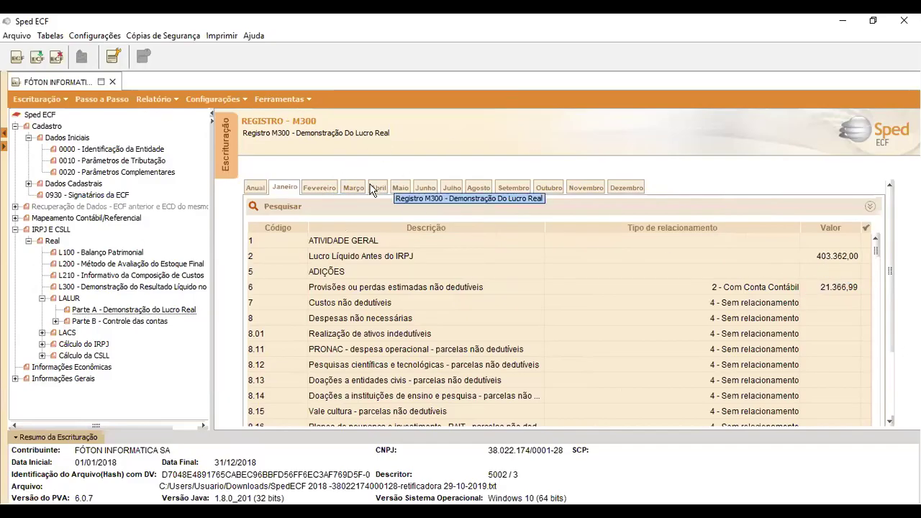
{"action": "left_click", "coordinate": [321, 188]}
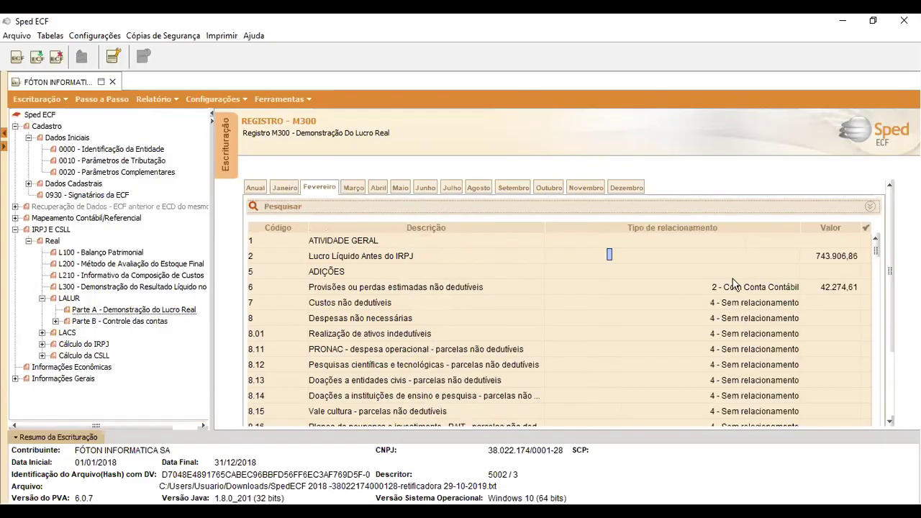
{"action": "scroll", "coordinate": [733, 287], "scroll_direction": "down", "scroll_amount": 8}
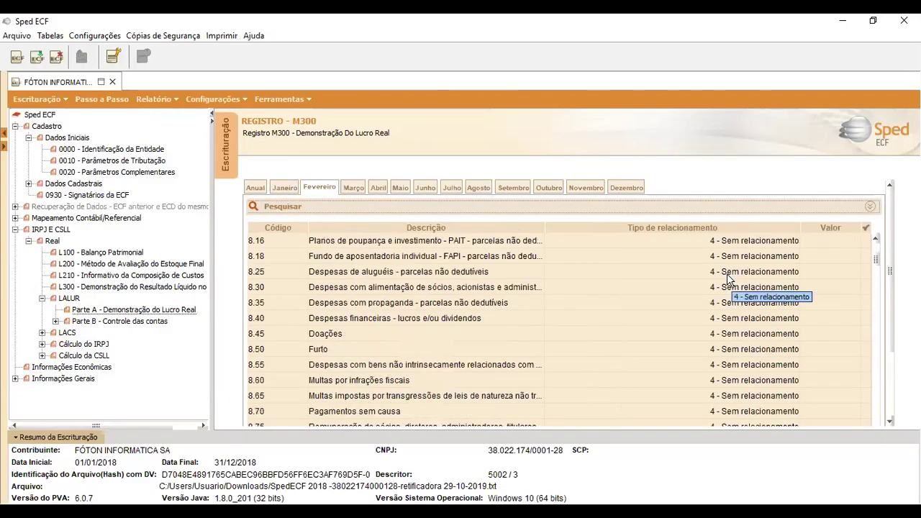
- Go through the M300 Lucro Real statements month by month from Março to Agosto
{"action": "left_click", "coordinate": [354, 187]}
{"action": "left_click", "coordinate": [378, 188]}
{"action": "left_click", "coordinate": [400, 188]}
{"action": "left_click", "coordinate": [425, 188]}
{"action": "left_click", "coordinate": [452, 188]}
{"action": "left_click", "coordinate": [478, 187]}
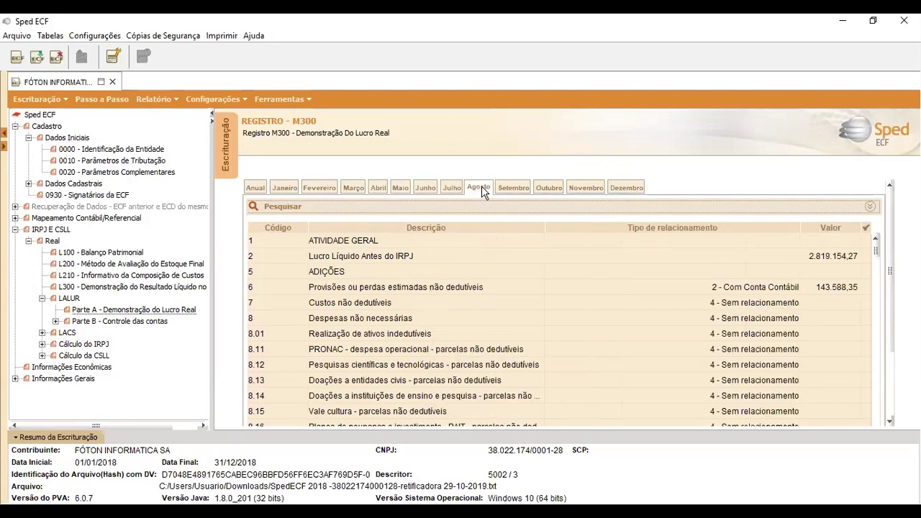
- Compare M300 line 6, Provisões ou perdas estimadas não dedutíveis, across the months from Janeiro to Maio
{"action": "left_click", "coordinate": [317, 188]}
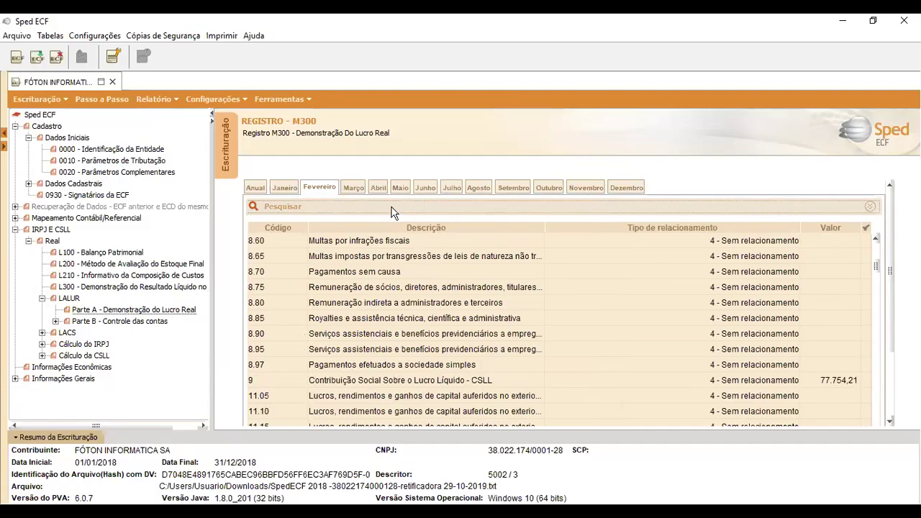
{"action": "left_click", "coordinate": [282, 187]}
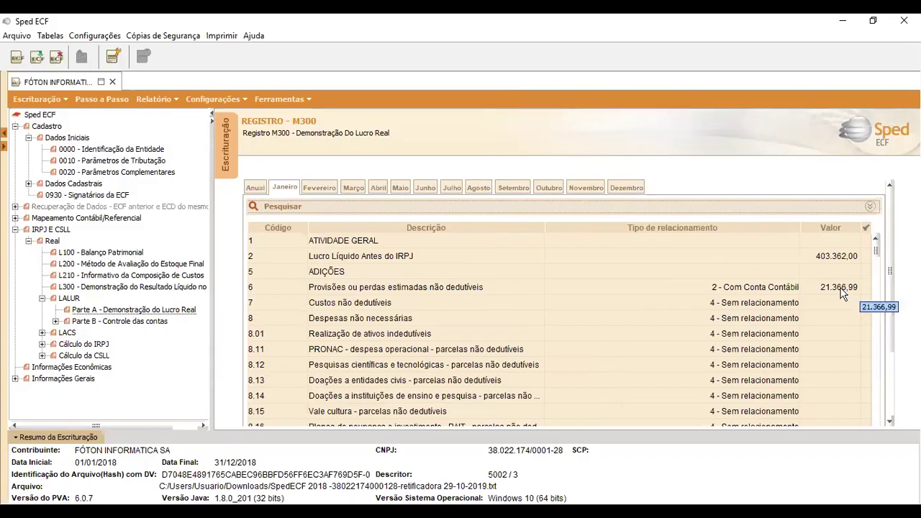
{"action": "left_click", "coordinate": [306, 189]}
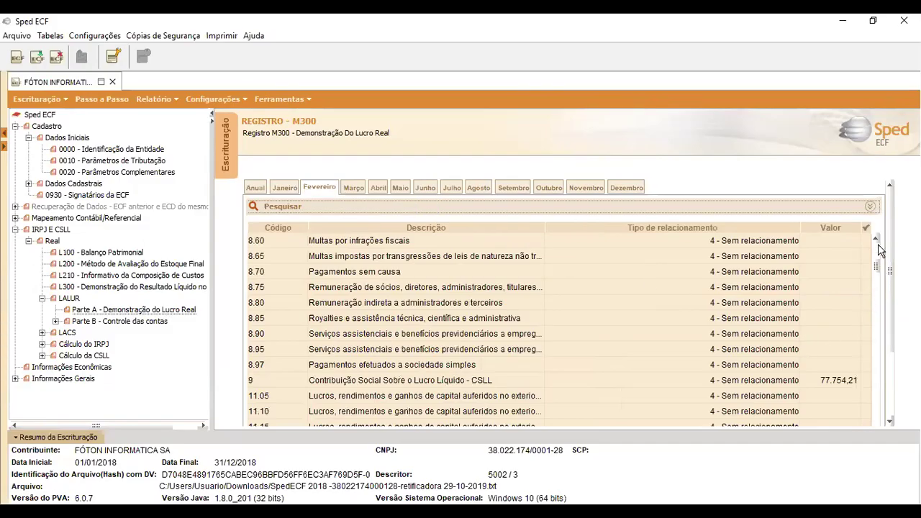
{"action": "scroll", "coordinate": [872, 243], "scroll_direction": "up", "scroll_amount": 5}
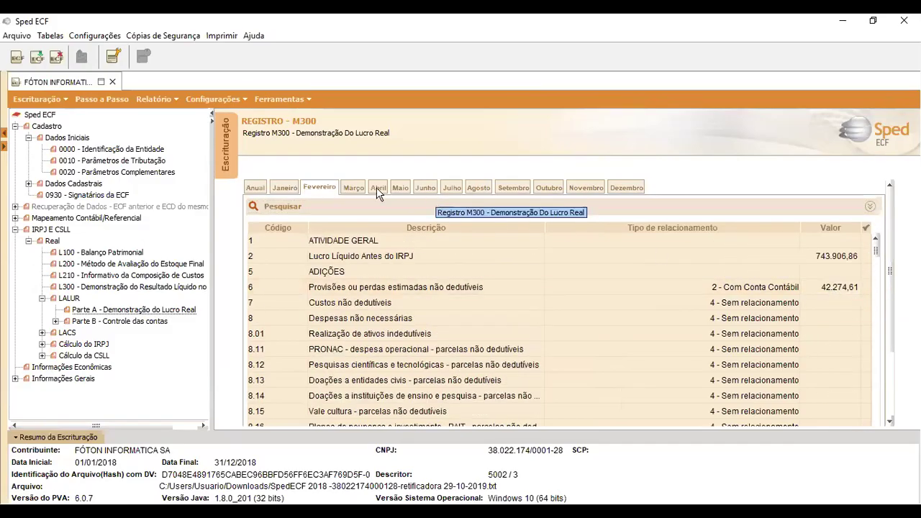
{"action": "left_click", "coordinate": [353, 188]}
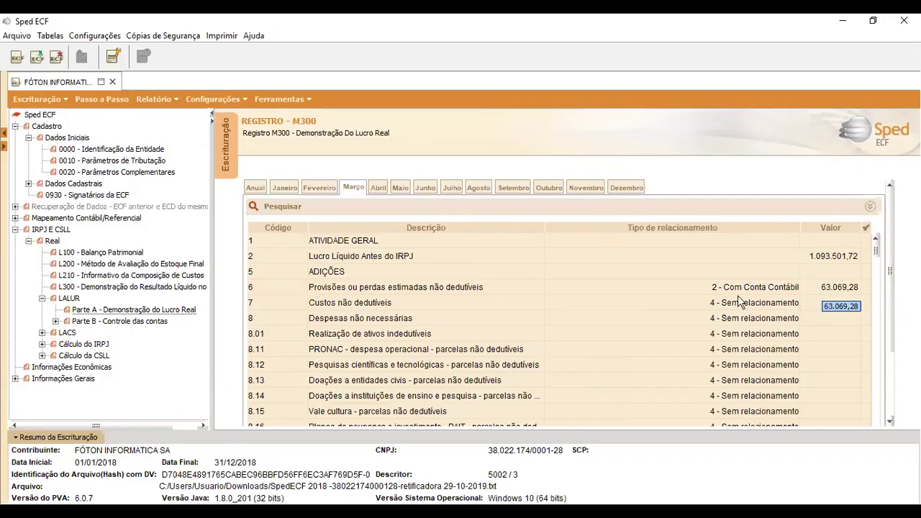
{"action": "left_click", "coordinate": [378, 187]}
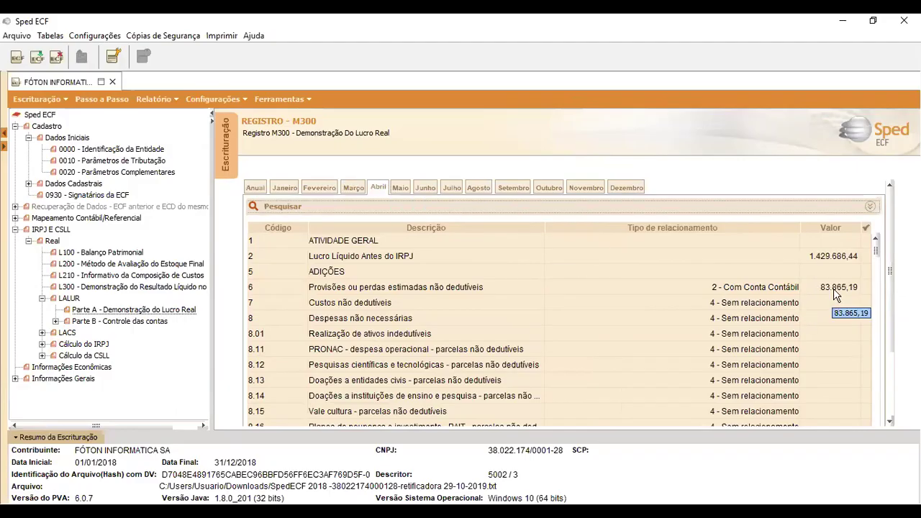
{"action": "left_click", "coordinate": [398, 188]}
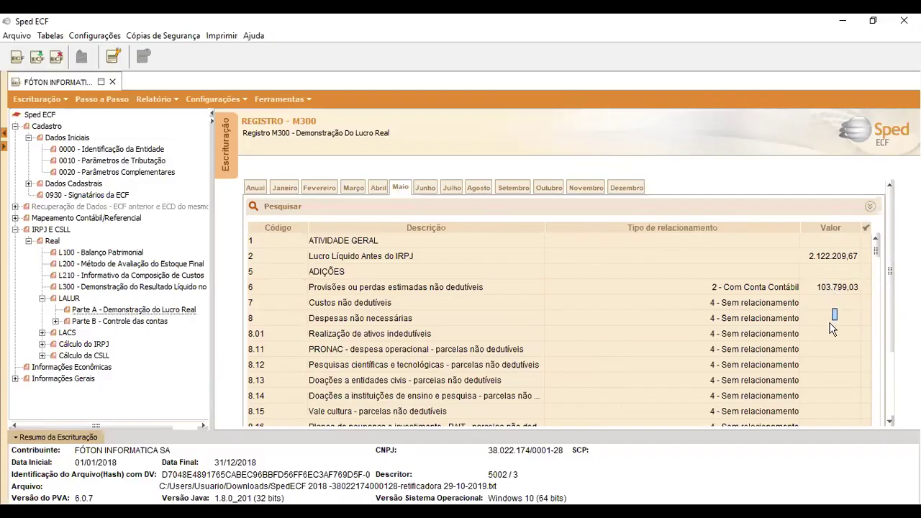
- Examine the Maio additions in M300 down to line 93, SOMA DAS ADIÇÕES (IRPJ)
{"action": "scroll", "coordinate": [833, 295], "scroll_direction": "down", "scroll_amount": 8}
{"action": "scroll", "coordinate": [798, 287], "scroll_direction": "down", "scroll_amount": 10}
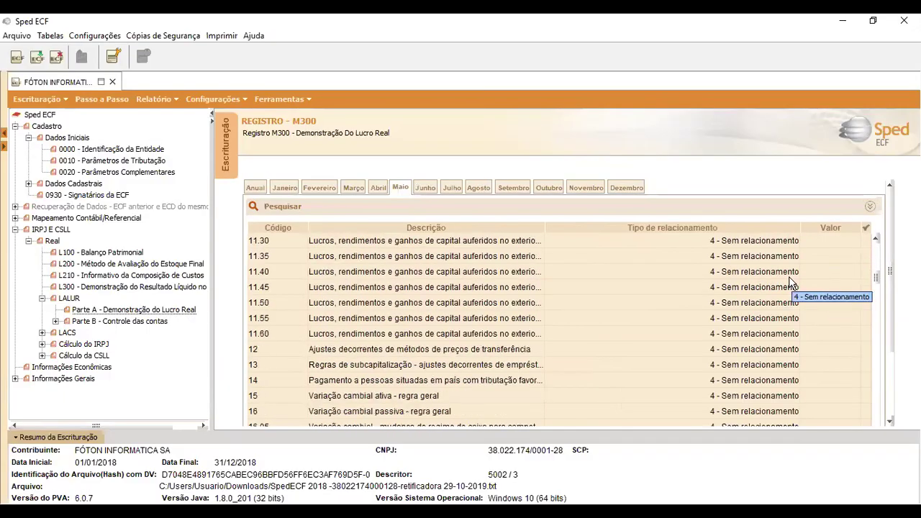
{"action": "scroll", "coordinate": [800, 289], "scroll_direction": "down", "scroll_amount": 7}
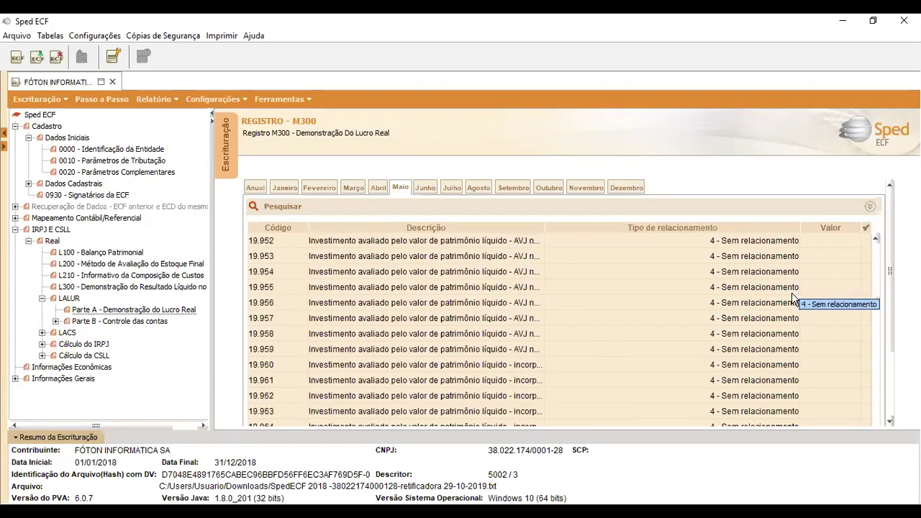
{"action": "scroll", "coordinate": [363, 261], "scroll_direction": "up", "scroll_amount": 8}
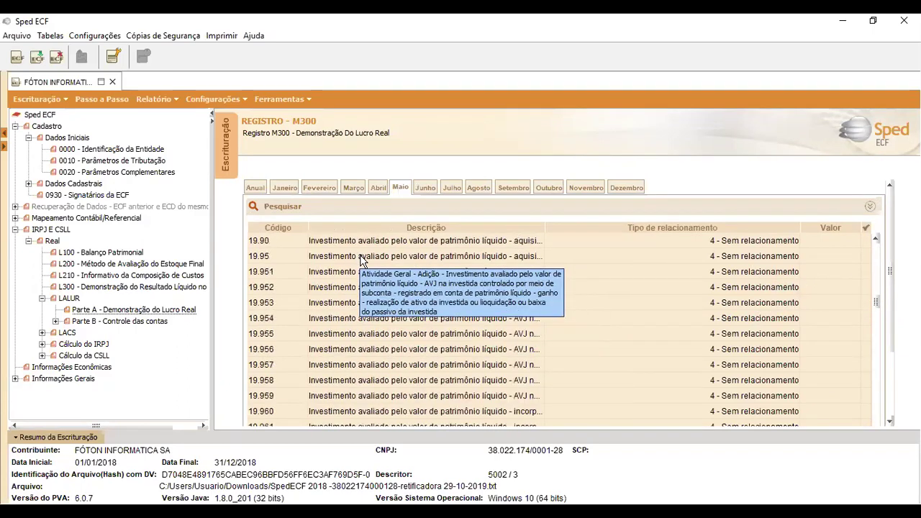
{"action": "scroll", "coordinate": [364, 261], "scroll_direction": "down", "scroll_amount": 10}
{"action": "scroll", "coordinate": [363, 262], "scroll_direction": "down", "scroll_amount": 15}
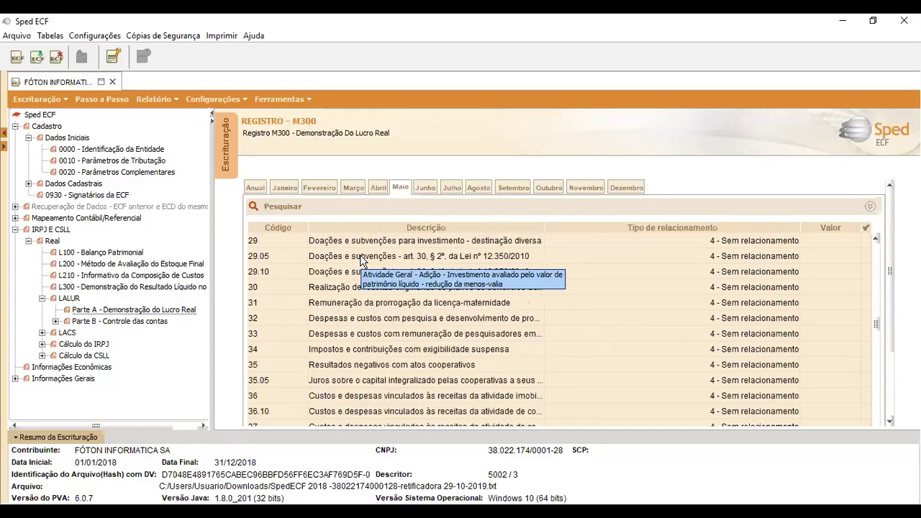
{"action": "scroll", "coordinate": [363, 261], "scroll_direction": "down", "scroll_amount": 12}
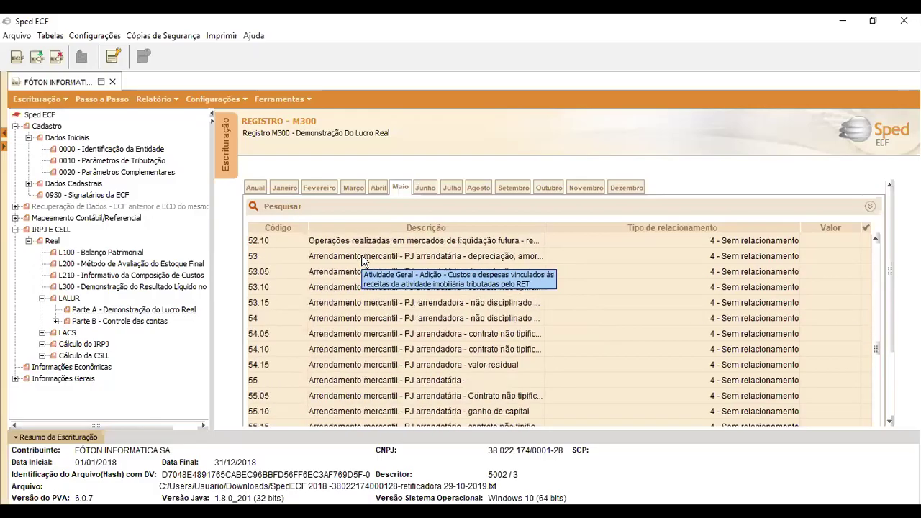
{"action": "scroll", "coordinate": [362, 261], "scroll_direction": "down", "scroll_amount": 12}
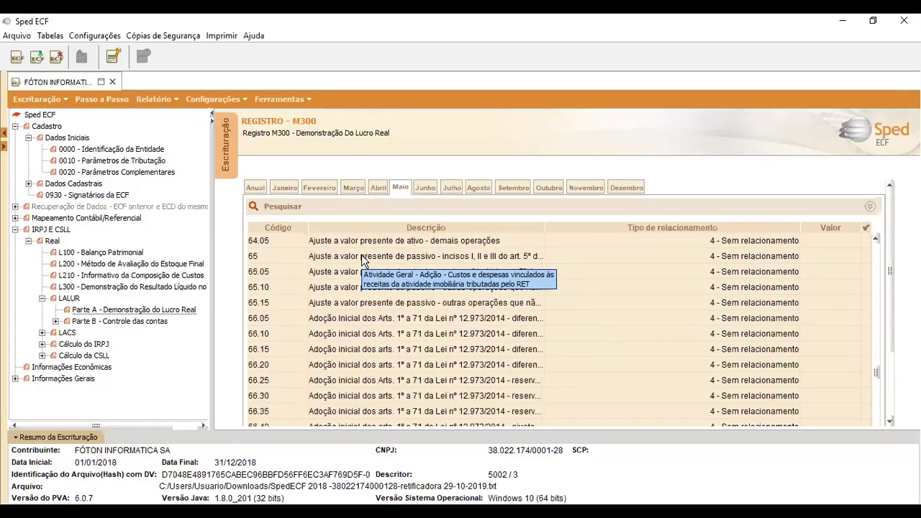
{"action": "scroll", "coordinate": [363, 261], "scroll_direction": "down", "scroll_amount": 6}
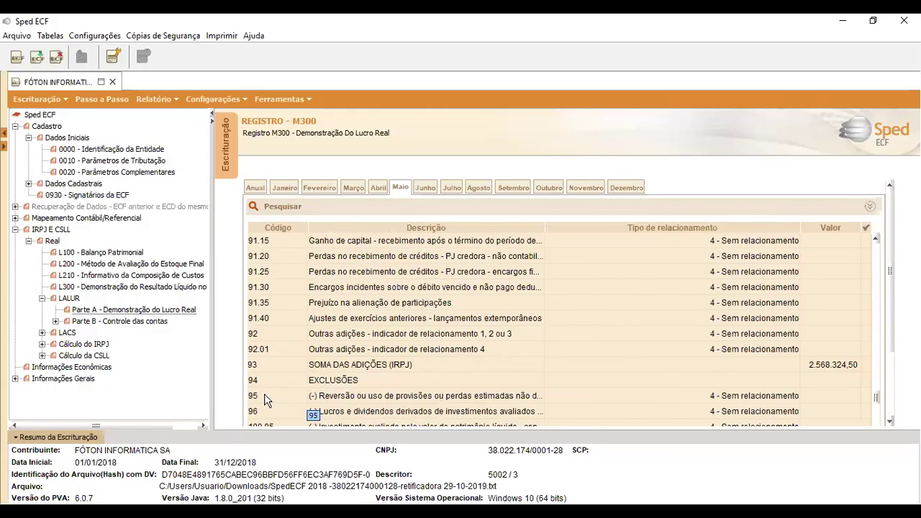
- Examine the Maio exclusions in M300, including lines 115 and 133, down to the exclusions total and Lucro Real on lines 168 and 169
{"action": "scroll", "coordinate": [262, 398], "scroll_direction": "down", "scroll_amount": 2}
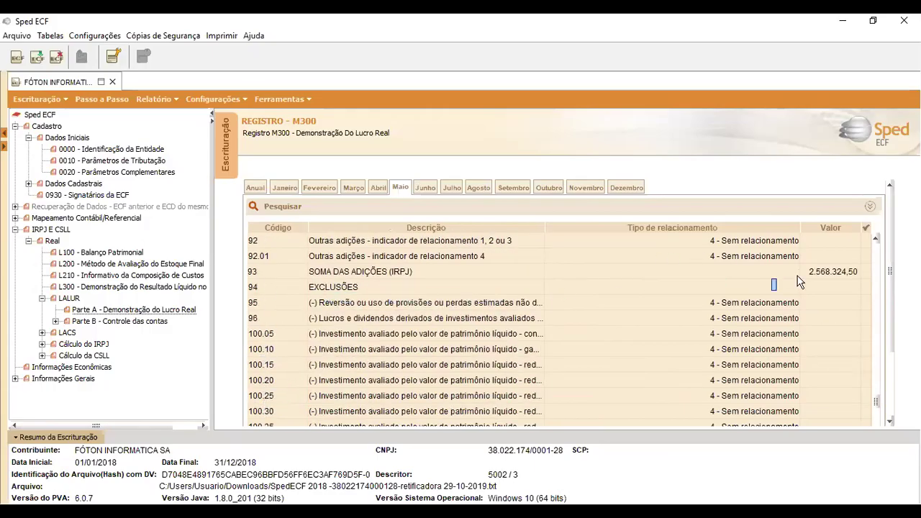
{"action": "scroll", "coordinate": [806, 295], "scroll_direction": "down", "scroll_amount": 4}
{"action": "scroll", "coordinate": [806, 298], "scroll_direction": "down", "scroll_amount": 8}
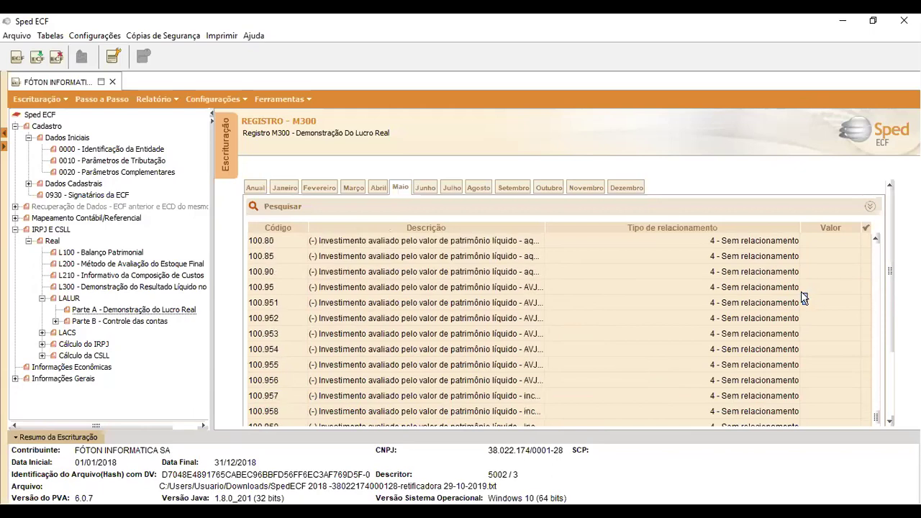
{"action": "scroll", "coordinate": [327, 365], "scroll_direction": "down", "scroll_amount": 8}
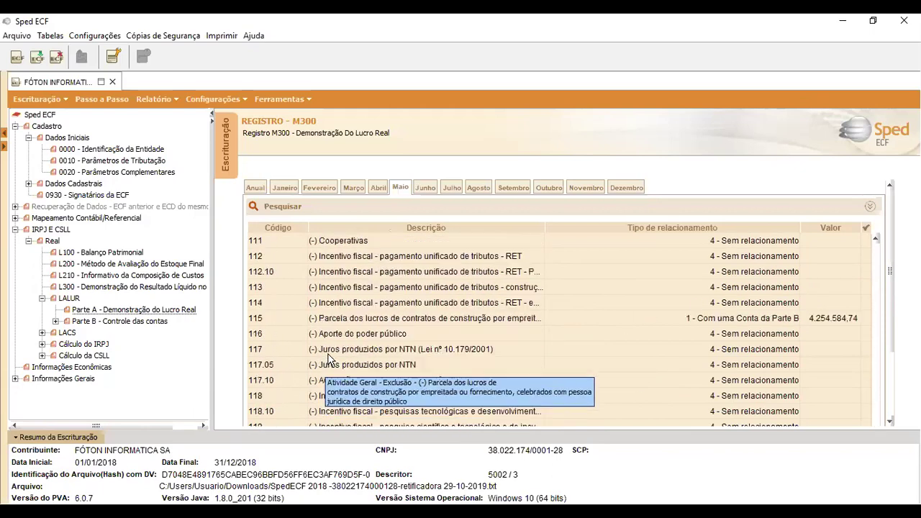
{"action": "scroll", "coordinate": [327, 358], "scroll_direction": "down", "scroll_amount": 1}
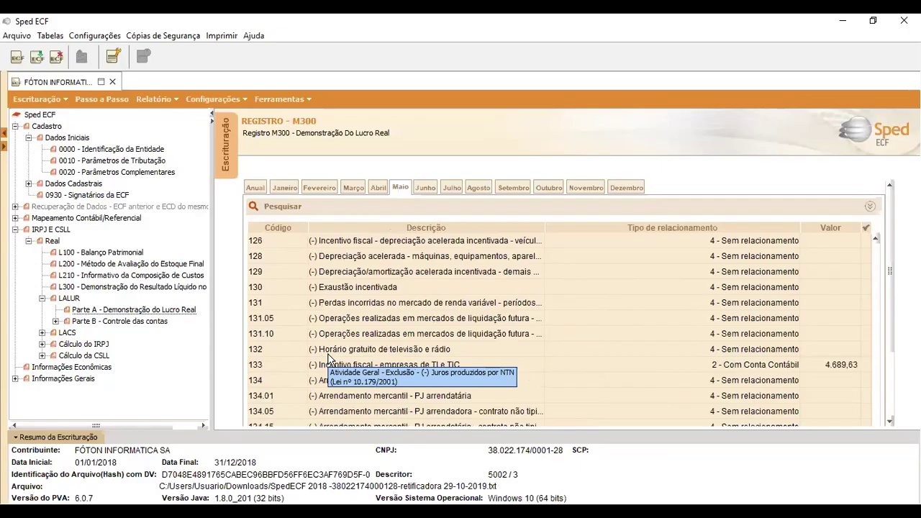
{"action": "scroll", "coordinate": [327, 358], "scroll_direction": "down", "scroll_amount": 3}
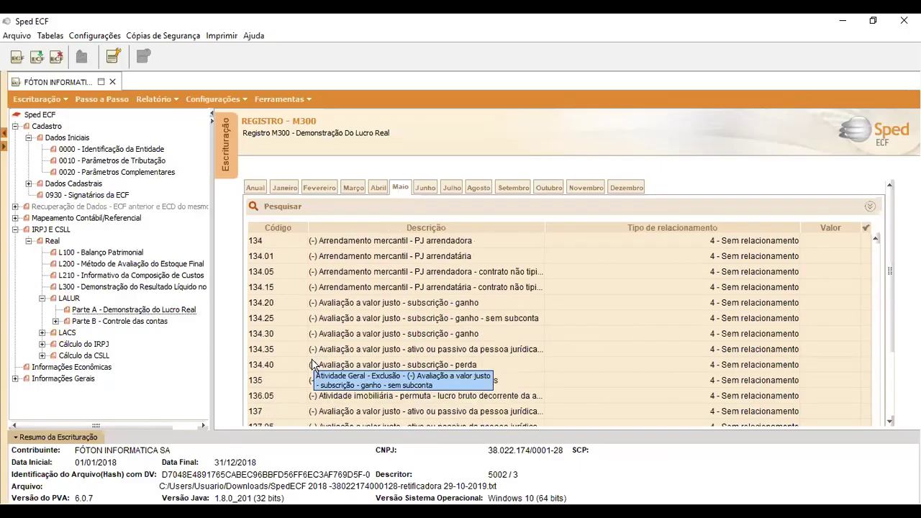
{"action": "scroll", "coordinate": [313, 364], "scroll_direction": "up", "scroll_amount": 1}
{"action": "scroll", "coordinate": [338, 360], "scroll_direction": "down", "scroll_amount": 10}
{"action": "scroll", "coordinate": [455, 317], "scroll_direction": "down", "scroll_amount": 4}
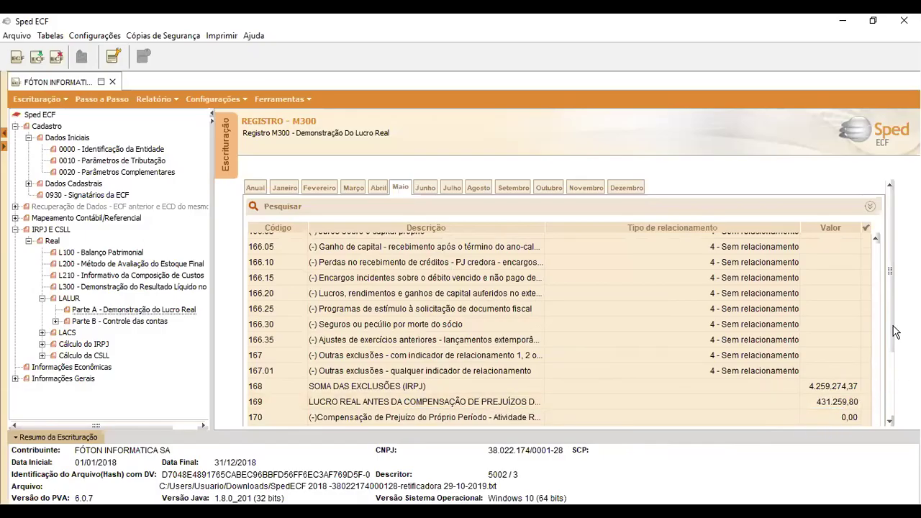
- Check Maio's LUCRO REAL on M300 line 175, then view the IRPJ calculation base in N500
{"action": "left_click_drag", "start_coordinate": [892, 325], "coordinate": [890, 412]}
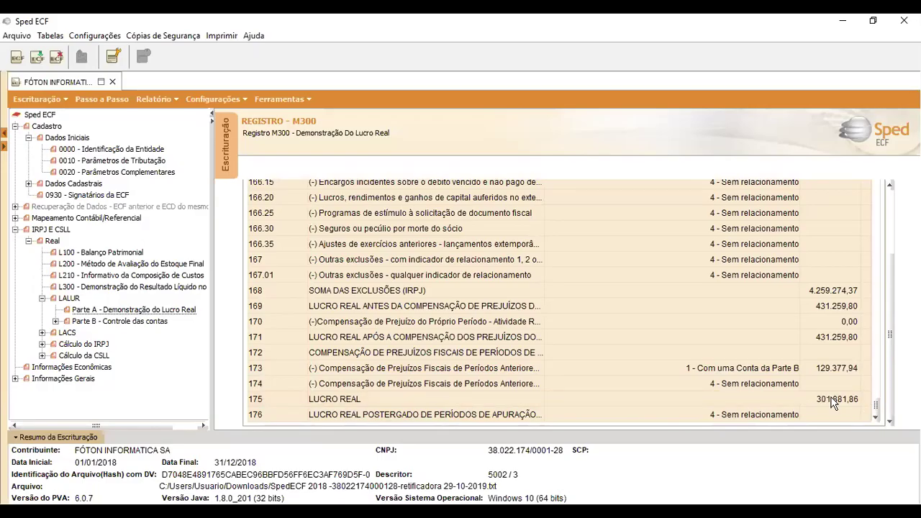
{"action": "left_click", "coordinate": [42, 344]}
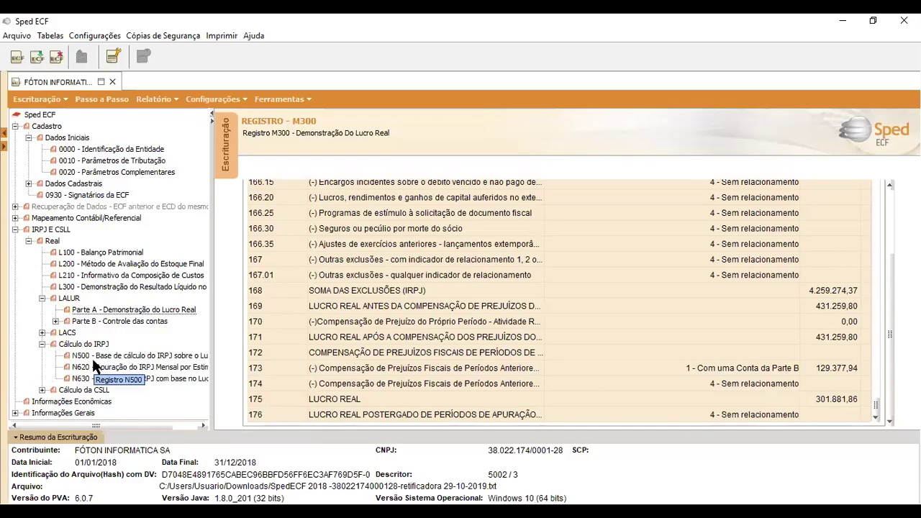
{"action": "left_click", "coordinate": [88, 358]}
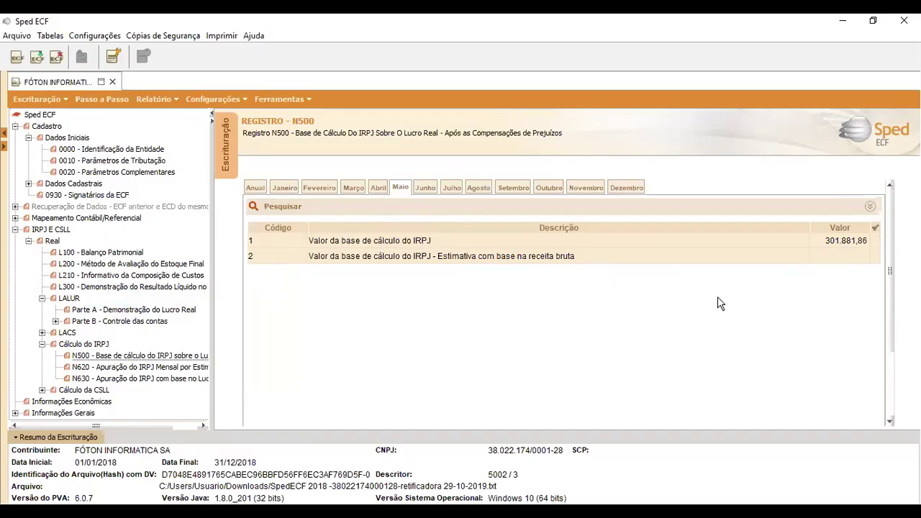
- Examine the Maio monthly IRPJ estimate in N620, from the calculation base and deductions down to line 26, IMPOSTO DEVIDO NO MÊS
{"action": "left_click", "coordinate": [113, 368]}
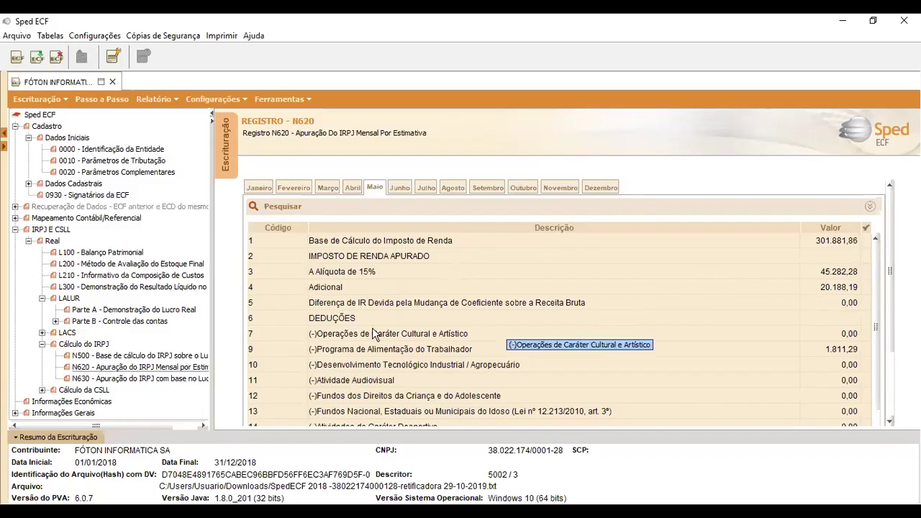
{"action": "scroll", "coordinate": [405, 347], "scroll_direction": "down", "scroll_amount": 2}
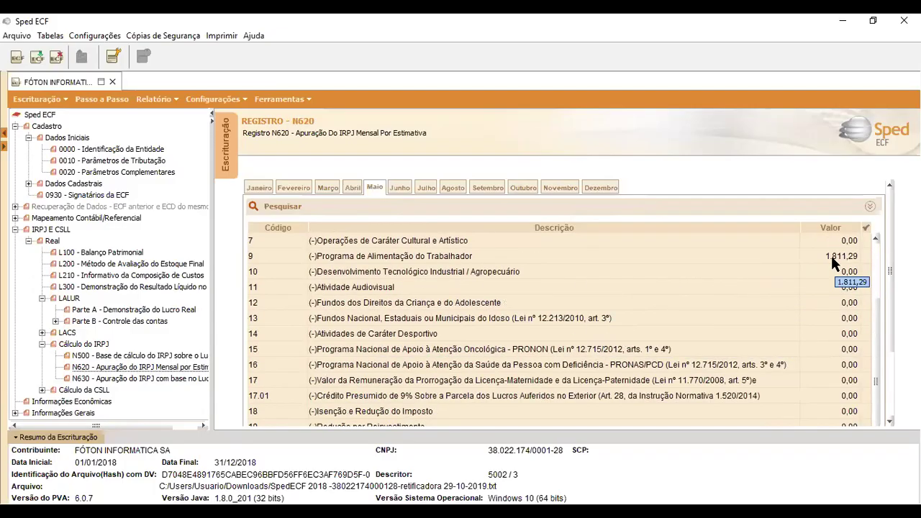
{"action": "scroll", "coordinate": [832, 260], "scroll_direction": "down", "scroll_amount": 2}
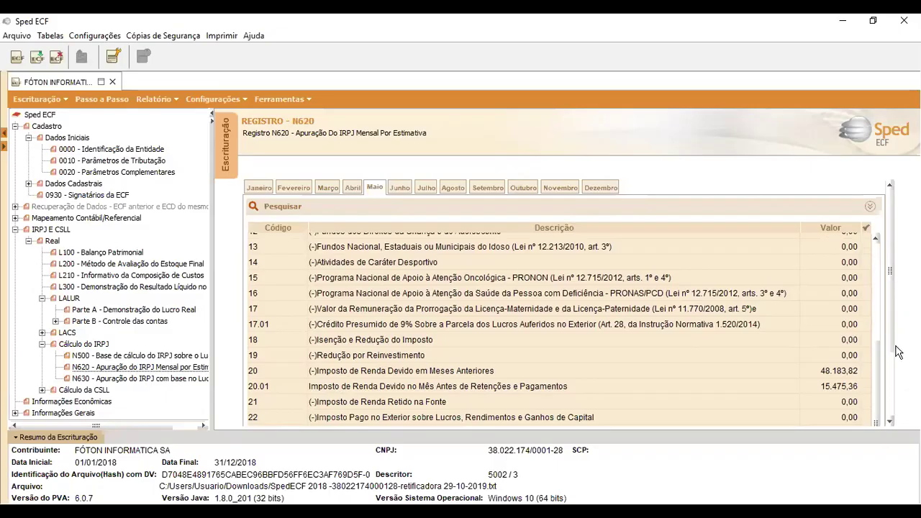
{"action": "scroll", "coordinate": [899, 401], "scroll_direction": "down", "scroll_amount": 1}
{"action": "scroll", "coordinate": [900, 400], "scroll_direction": "down", "scroll_amount": 3}
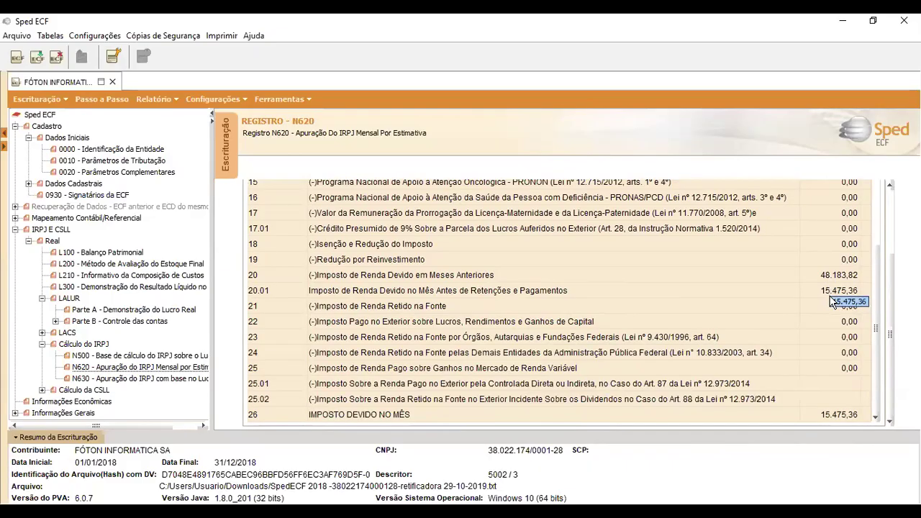
{"action": "scroll", "coordinate": [833, 302], "scroll_direction": "up", "scroll_amount": 4}
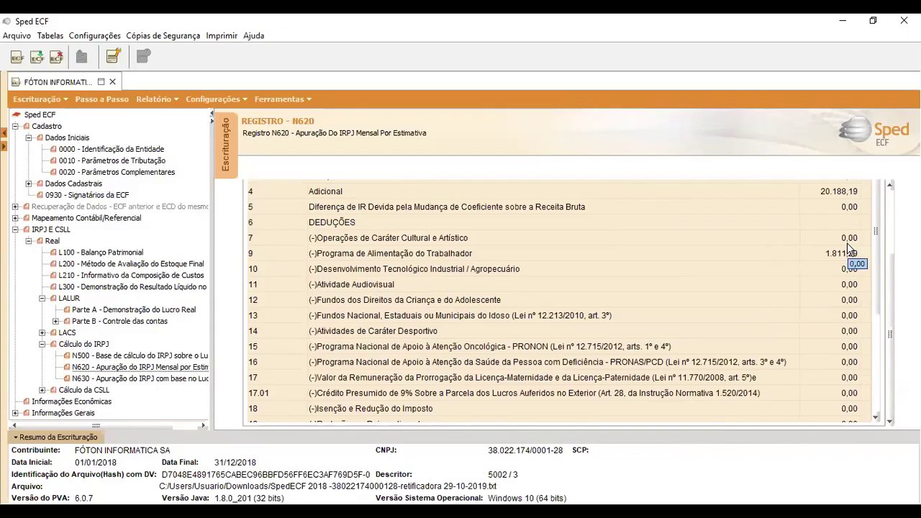
{"action": "scroll", "coordinate": [891, 300], "scroll_direction": "up", "scroll_amount": 4}
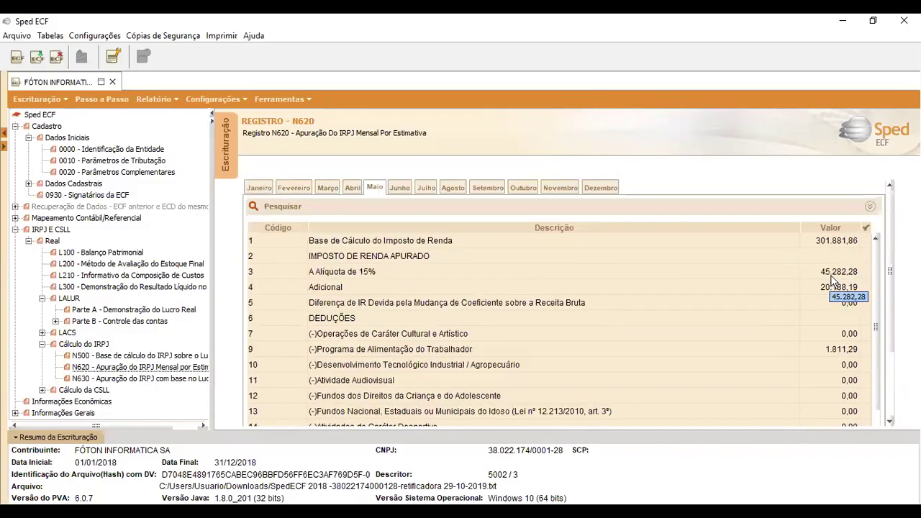
{"action": "scroll", "coordinate": [821, 288], "scroll_direction": "down", "scroll_amount": 5}
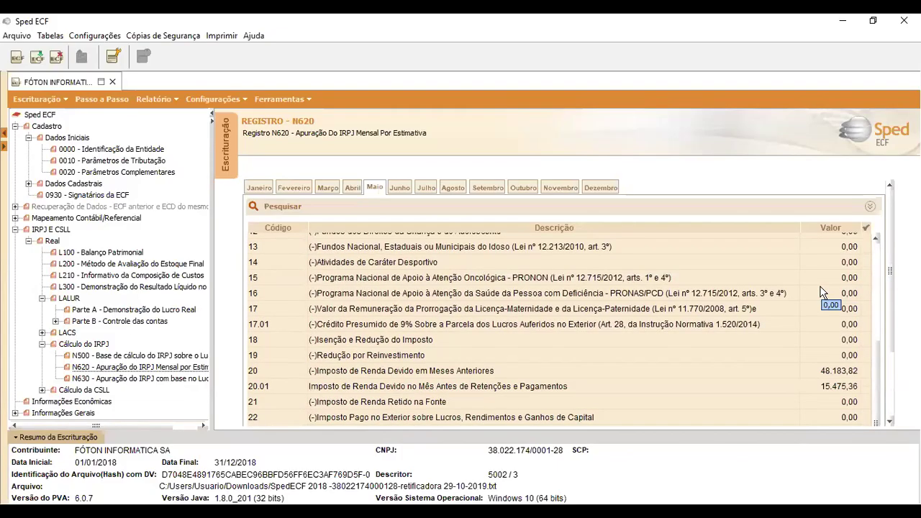
{"action": "scroll", "coordinate": [890, 327], "scroll_direction": "down", "scroll_amount": 3}
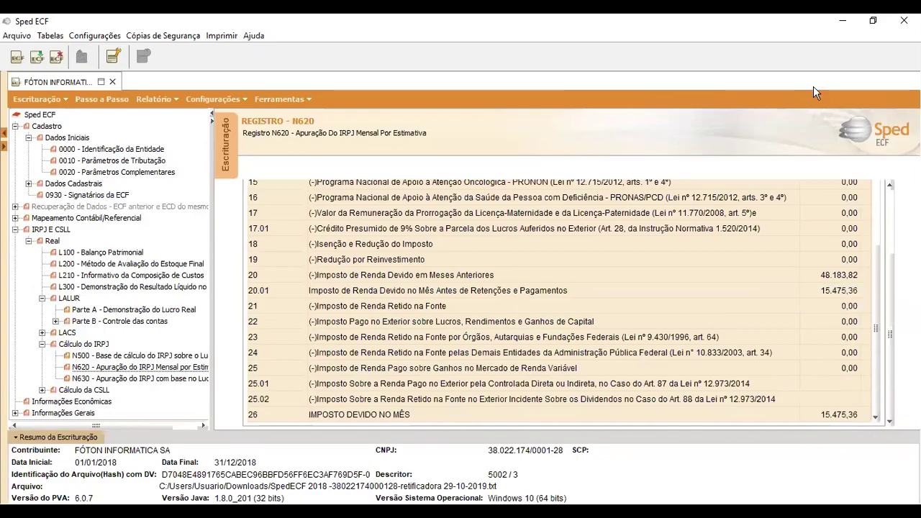
- Examine the Maio monthly CSLL estimate in N660 down to line 18, CSLL DEVIDA NO MÊS
{"action": "double_click", "coordinate": [67, 391]}
{"action": "left_click", "coordinate": [86, 416]}
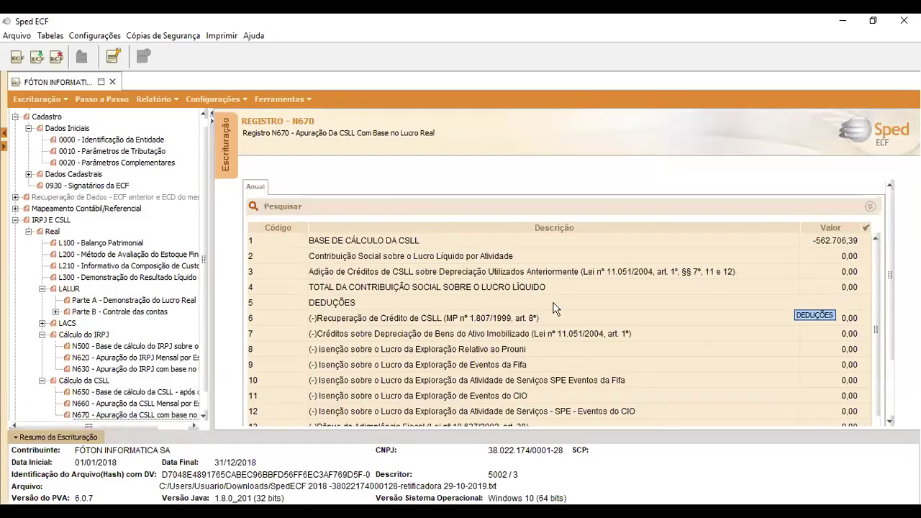
{"action": "left_click", "coordinate": [116, 403]}
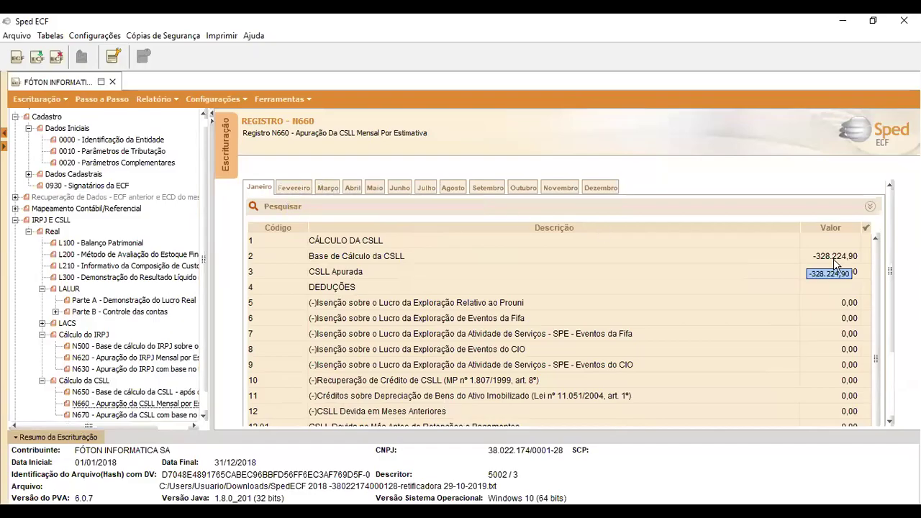
{"action": "left_click", "coordinate": [381, 187]}
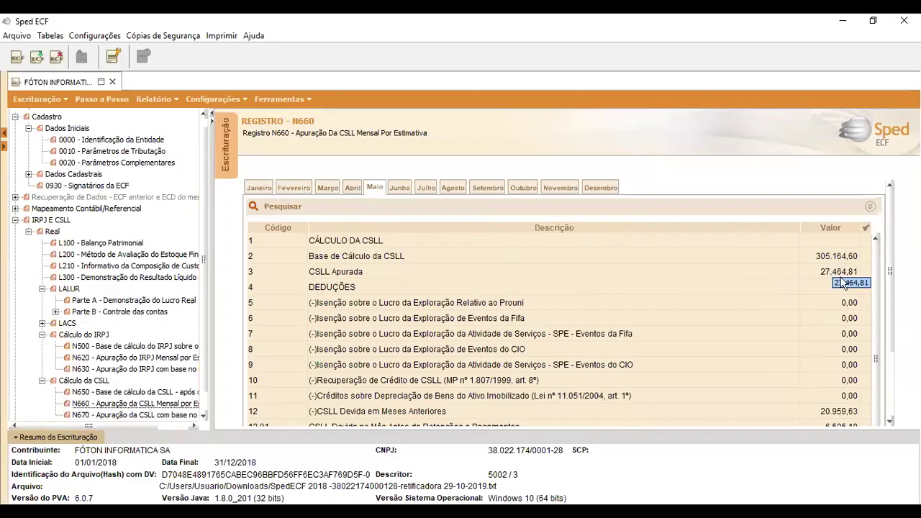
{"action": "scroll", "coordinate": [874, 313], "scroll_direction": "down", "scroll_amount": 3}
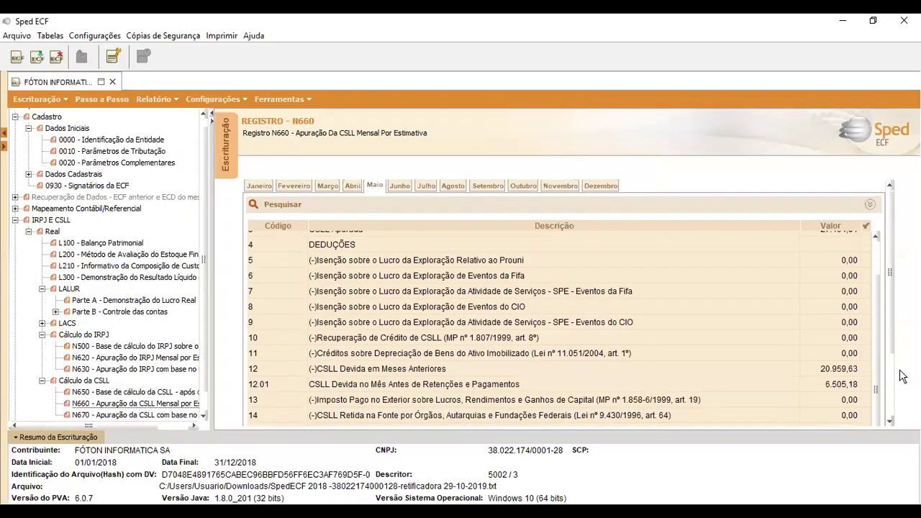
{"action": "scroll", "coordinate": [902, 375], "scroll_direction": "down", "scroll_amount": 3}
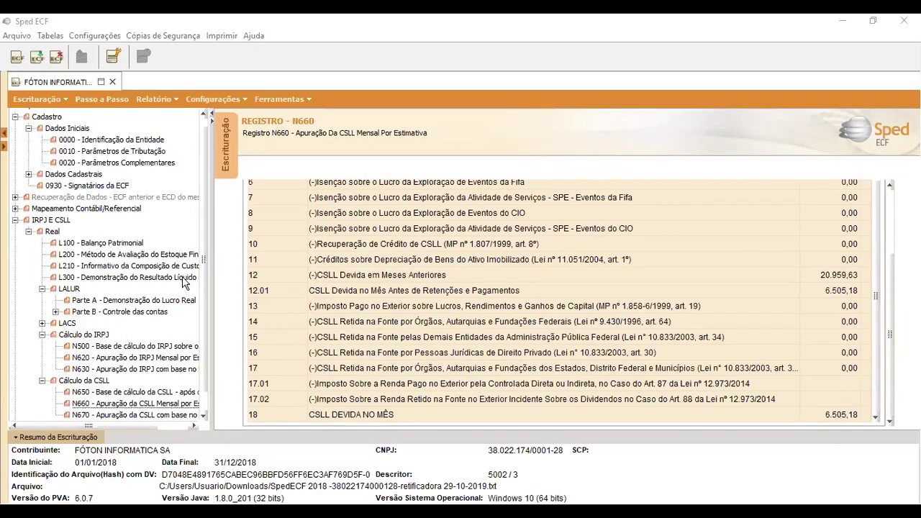
- Examine the Anual L300 income statement, from RESULTADO LÍQUIDO DO PERÍODO down through revenue, deductions and costs
{"action": "scroll", "coordinate": [206, 257], "scroll_direction": "down", "scroll_amount": 1}
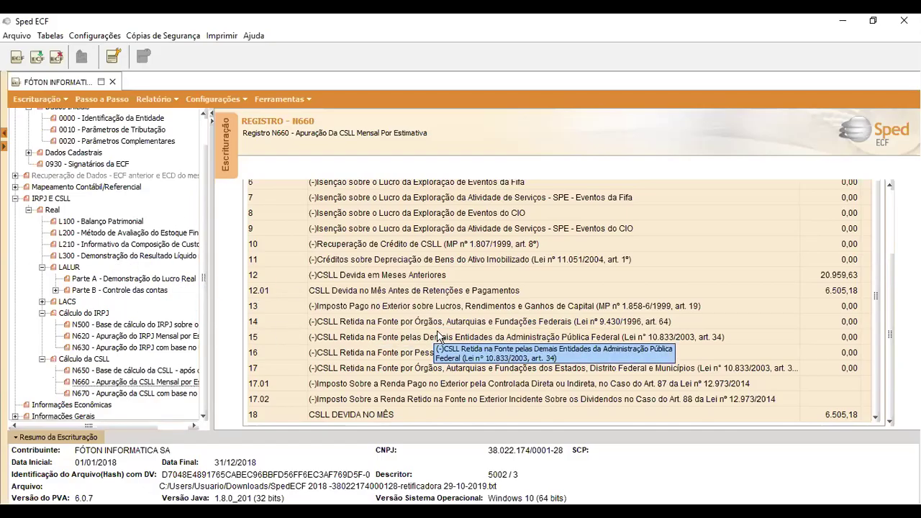
{"action": "left_click", "coordinate": [78, 257]}
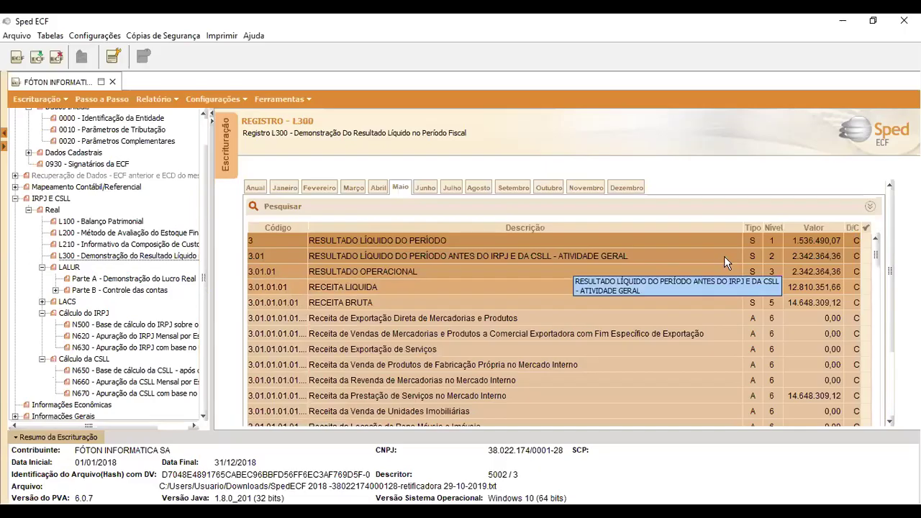
{"action": "left_click", "coordinate": [256, 192]}
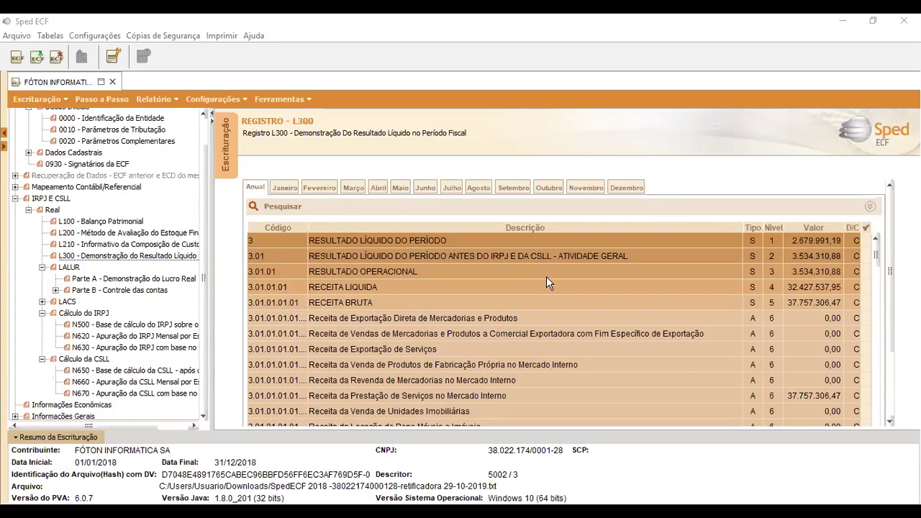
{"action": "scroll", "coordinate": [547, 267], "scroll_direction": "down", "scroll_amount": 2}
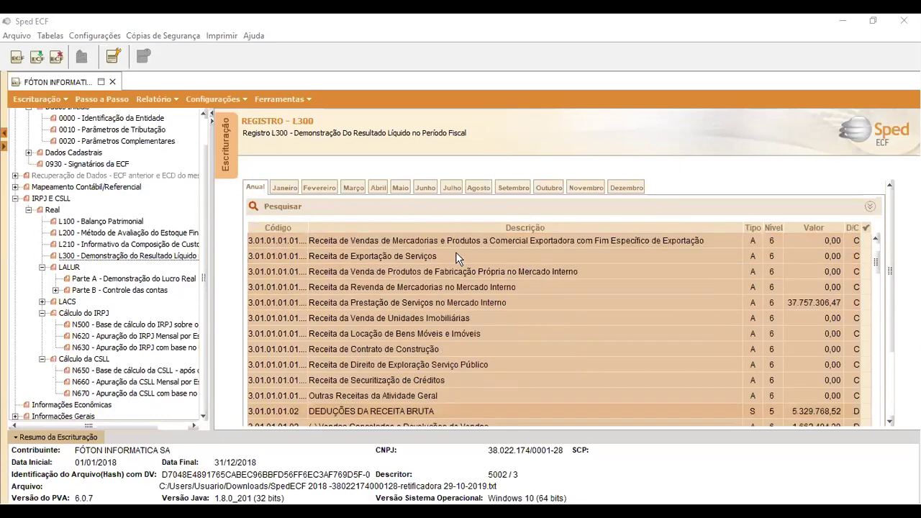
{"action": "scroll", "coordinate": [456, 253], "scroll_direction": "up", "scroll_amount": 2}
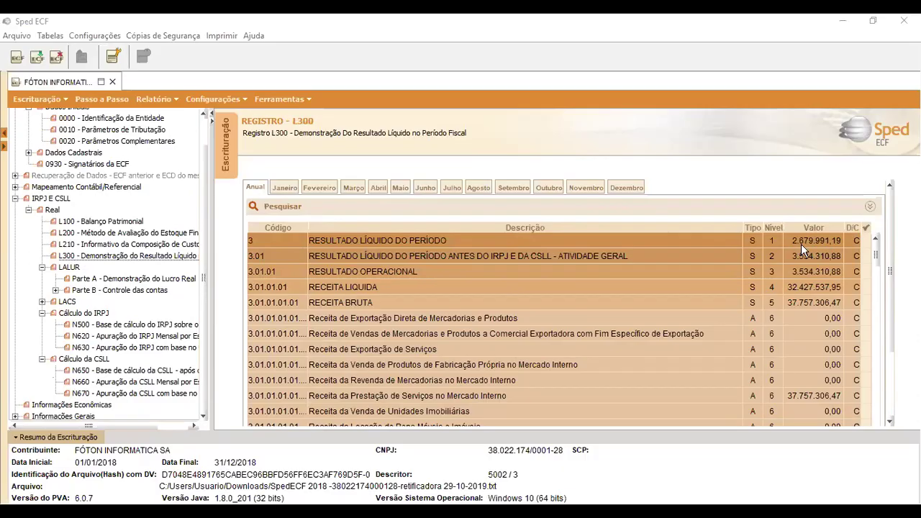
{"action": "scroll", "coordinate": [464, 285], "scroll_direction": "down", "scroll_amount": 4}
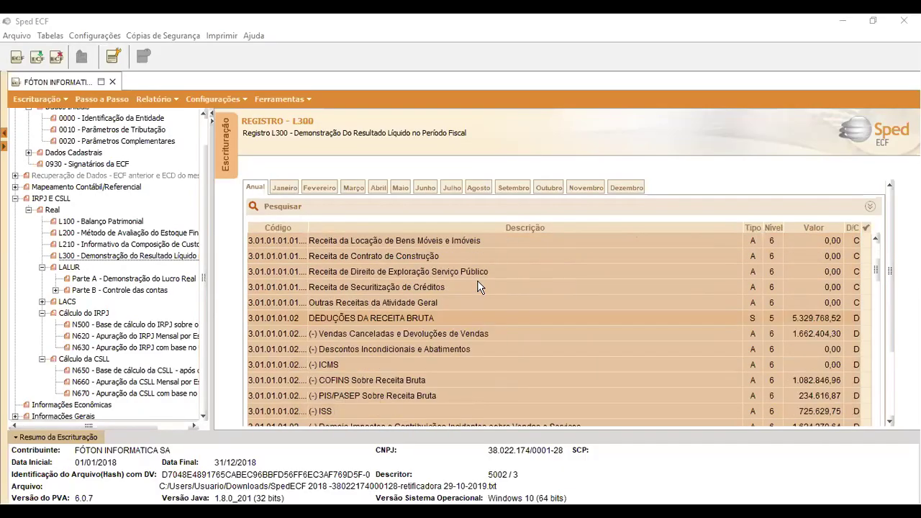
{"action": "scroll", "coordinate": [479, 286], "scroll_direction": "down", "scroll_amount": 10}
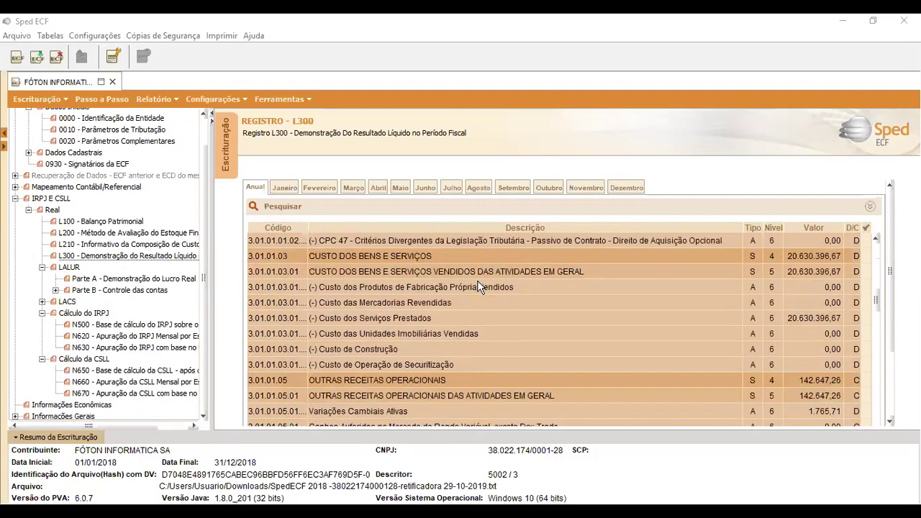
{"action": "scroll", "coordinate": [479, 275], "scroll_direction": "up", "scroll_amount": 15}
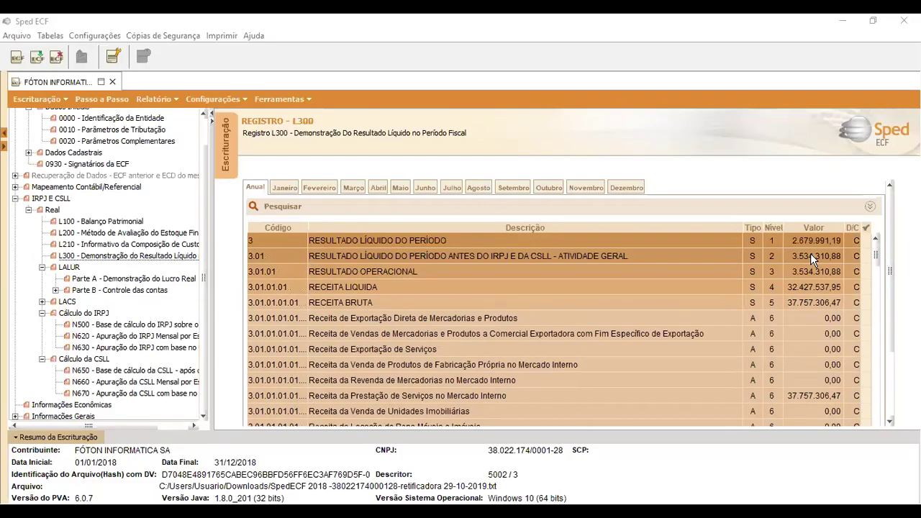
- Compare the L300 results for Janeiro through Abril, then check Dezembro against the Anual statement
{"action": "left_click", "coordinate": [286, 189]}
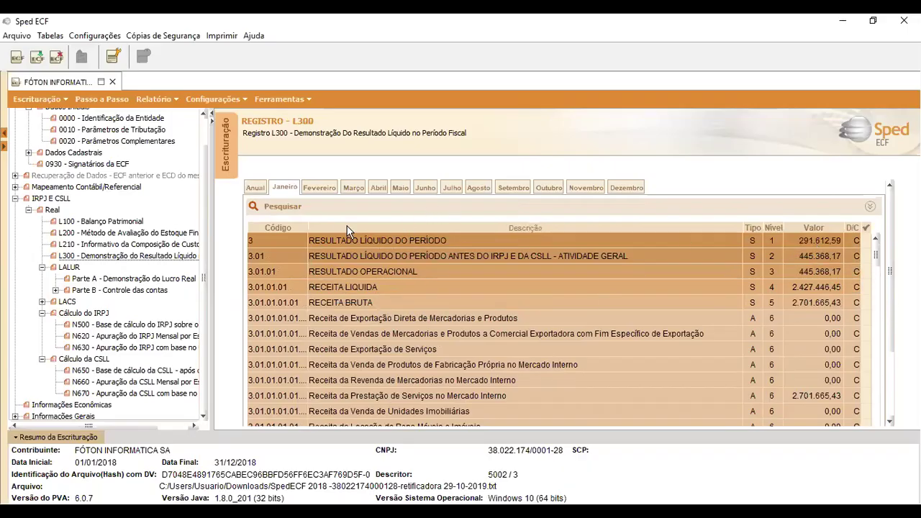
{"action": "left_click", "coordinate": [318, 188]}
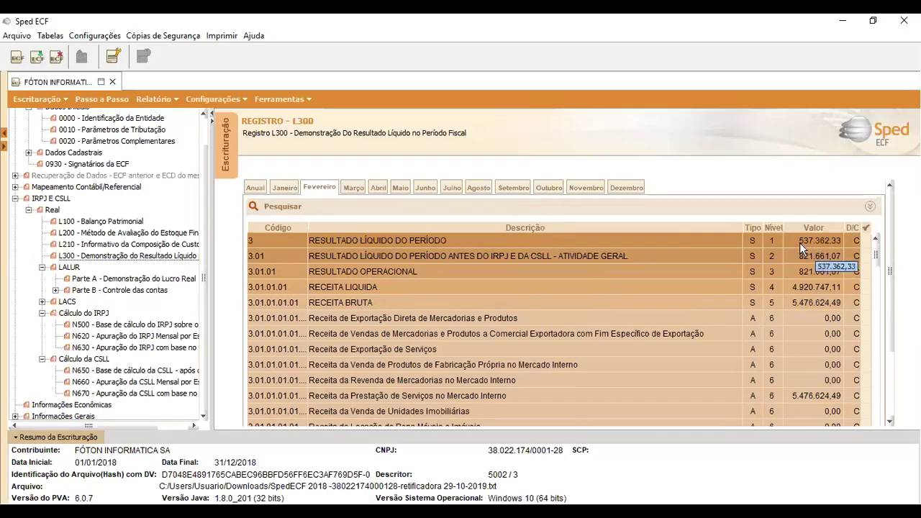
{"action": "left_click", "coordinate": [348, 187]}
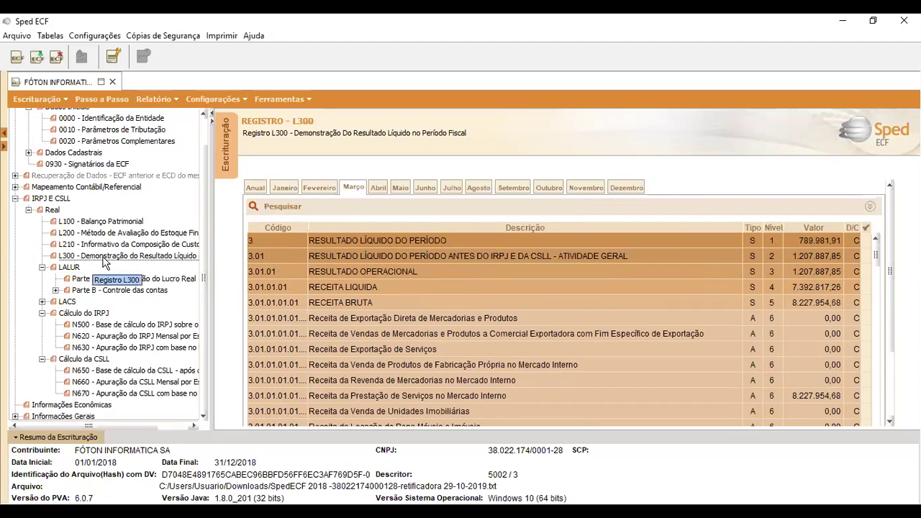
{"action": "left_click", "coordinate": [379, 189]}
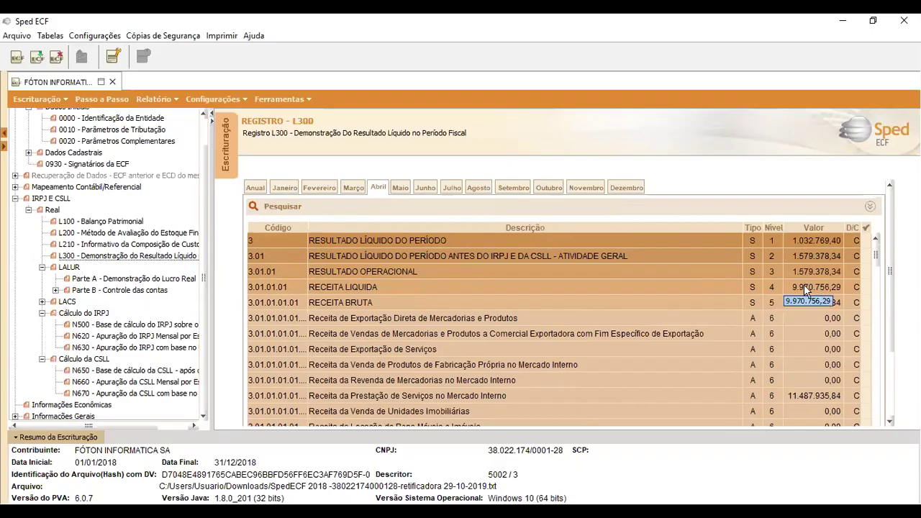
{"action": "left_click", "coordinate": [628, 189]}
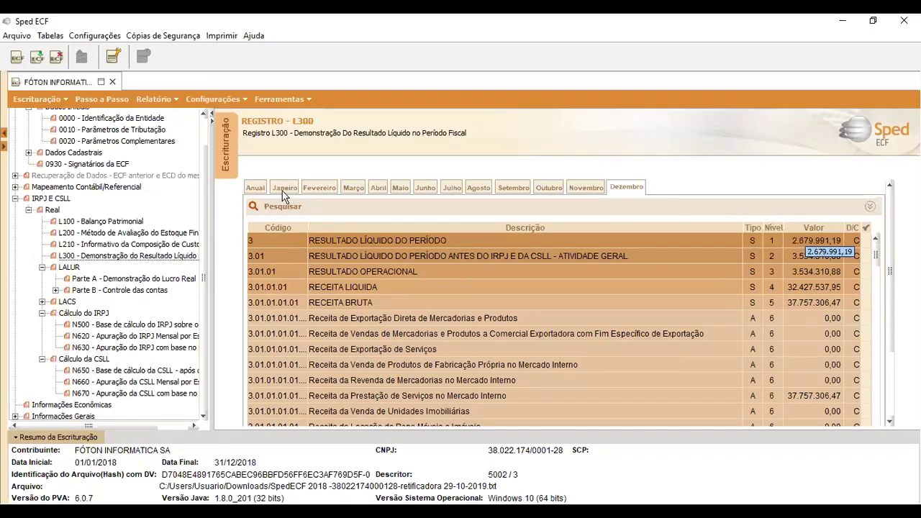
{"action": "left_click", "coordinate": [256, 188]}
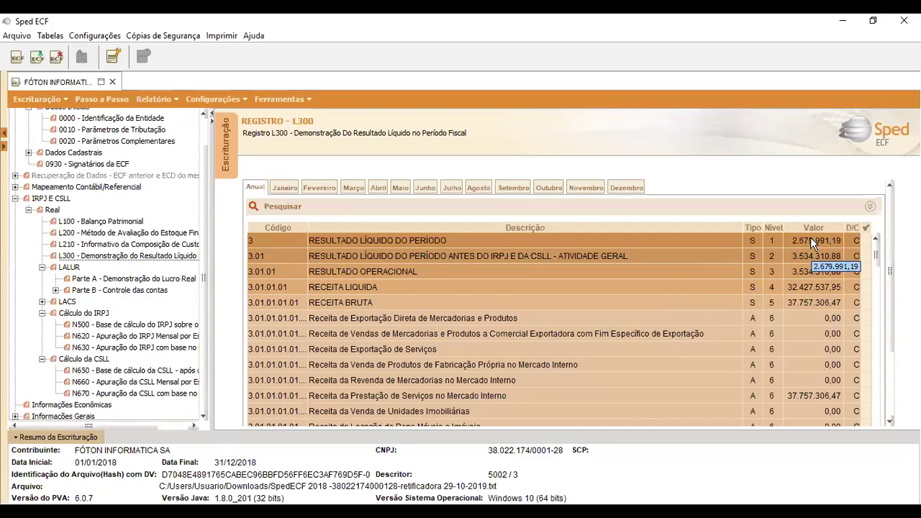
{"action": "left_click", "coordinate": [626, 188]}
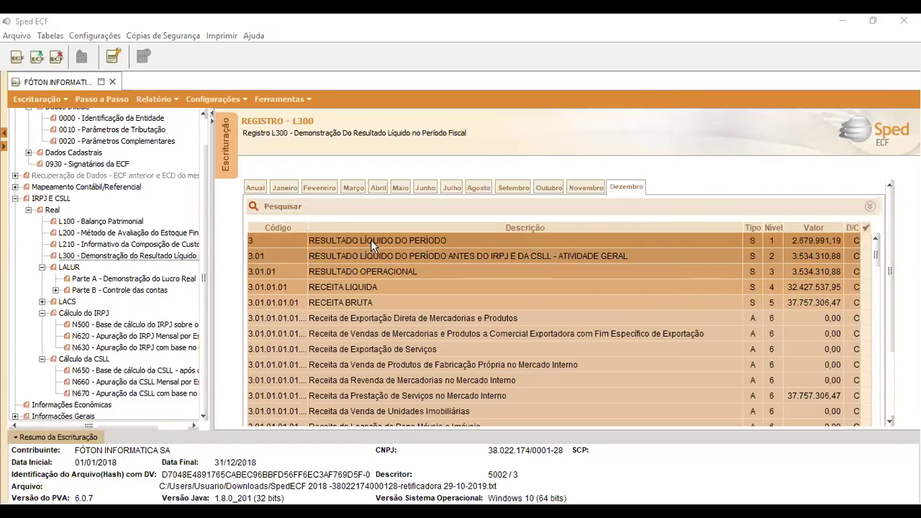
- Revisit the L300 statements for Janeiro, Fevereiro, Dezembro and Março to compare their accumulated results
{"action": "left_click", "coordinate": [280, 188]}
{"action": "left_click", "coordinate": [319, 188]}
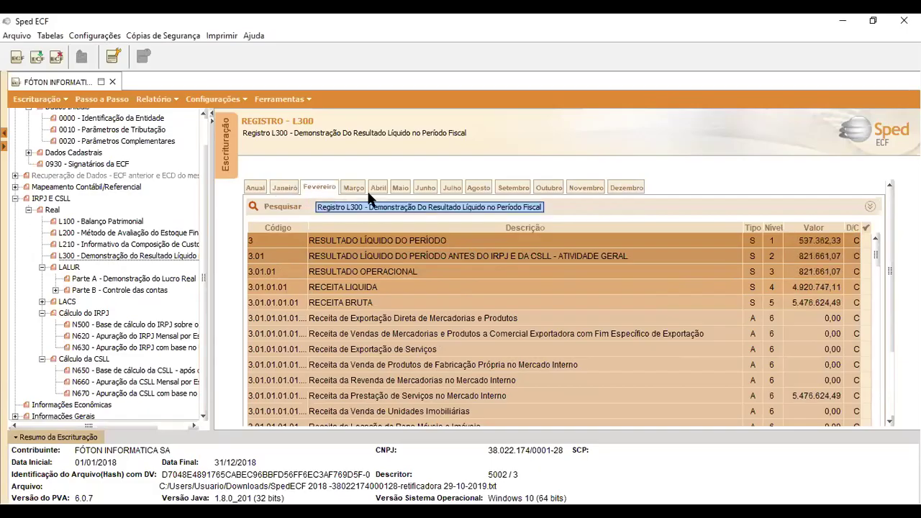
{"action": "left_click", "coordinate": [625, 190]}
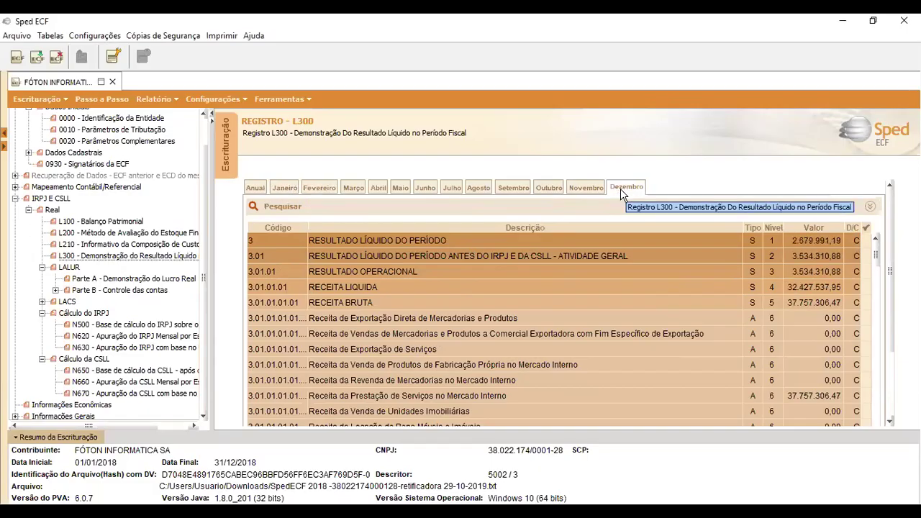
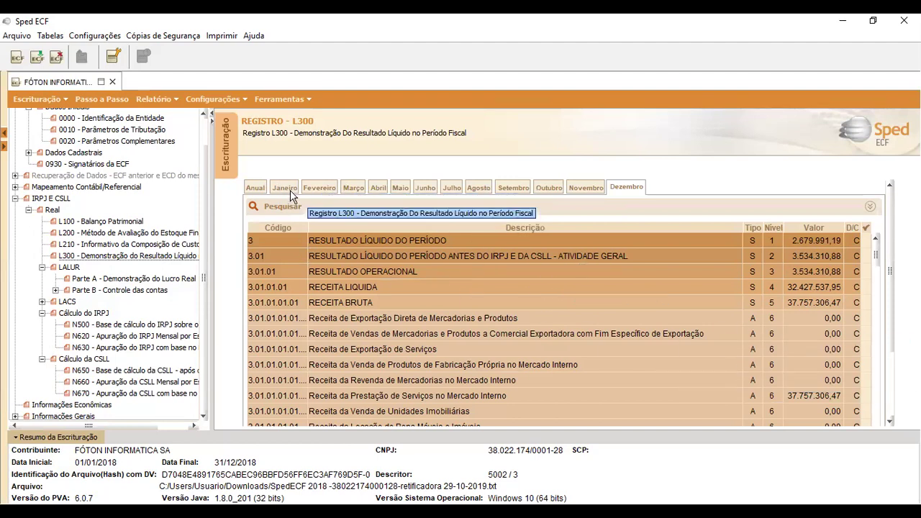
{"action": "left_click", "coordinate": [287, 188]}
{"action": "left_click", "coordinate": [329, 188]}
{"action": "left_click", "coordinate": [353, 188]}
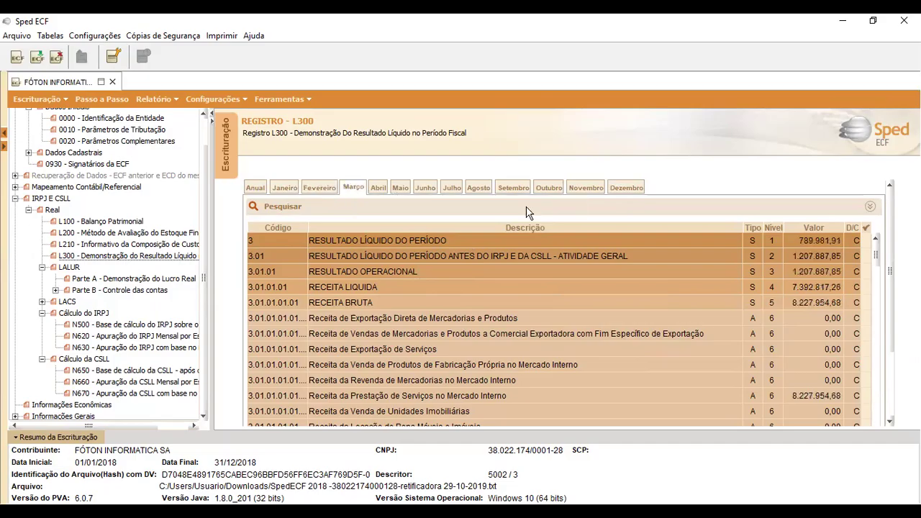
- Check the Dezembro figures in L300, LALUR Parte A (M300), the CSLL base (N650) and the IRPJ base (N500)
{"action": "left_click", "coordinate": [637, 188]}
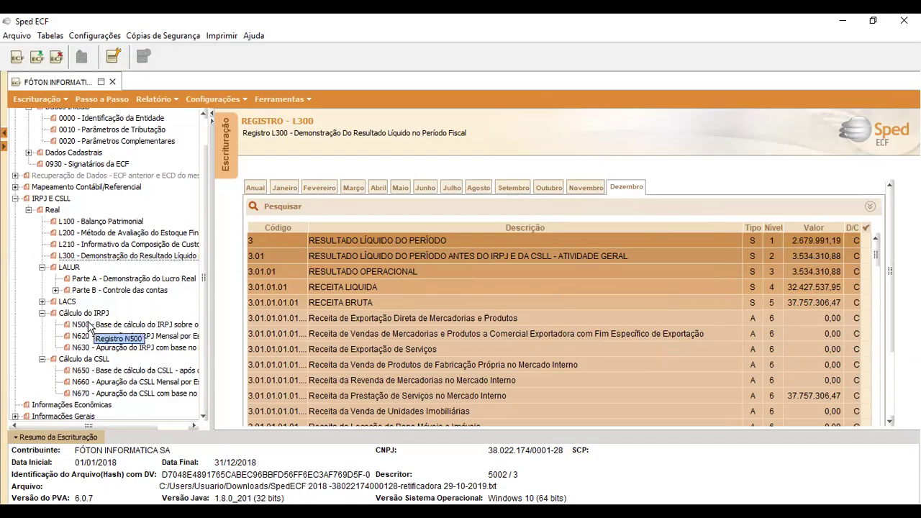
{"action": "left_click", "coordinate": [87, 279]}
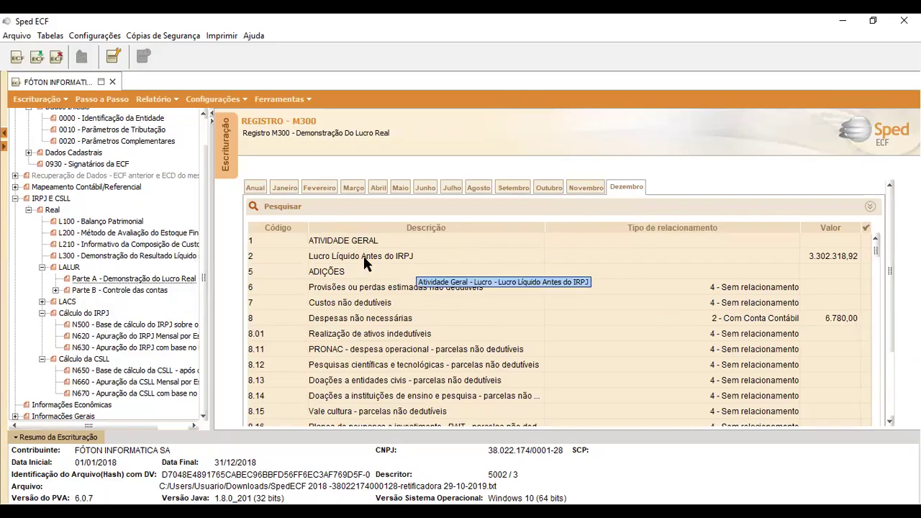
{"action": "left_click", "coordinate": [82, 370]}
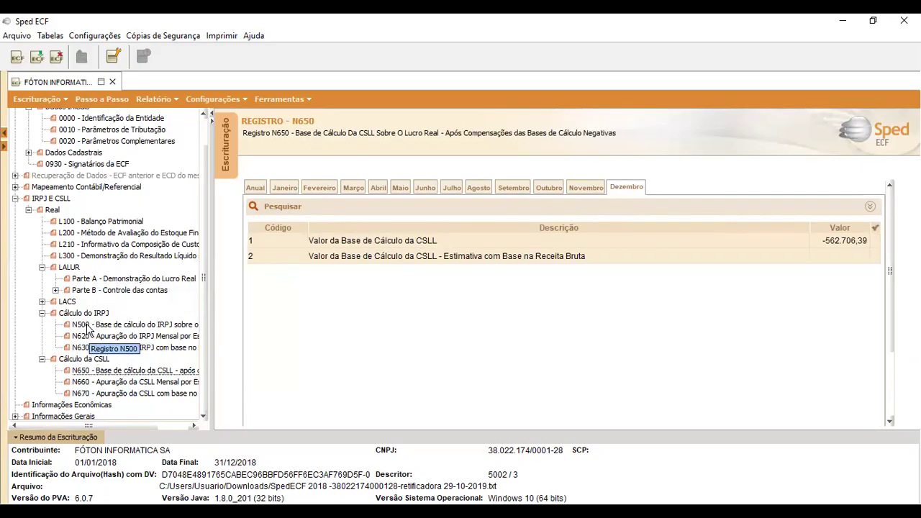
{"action": "left_click", "coordinate": [89, 328]}
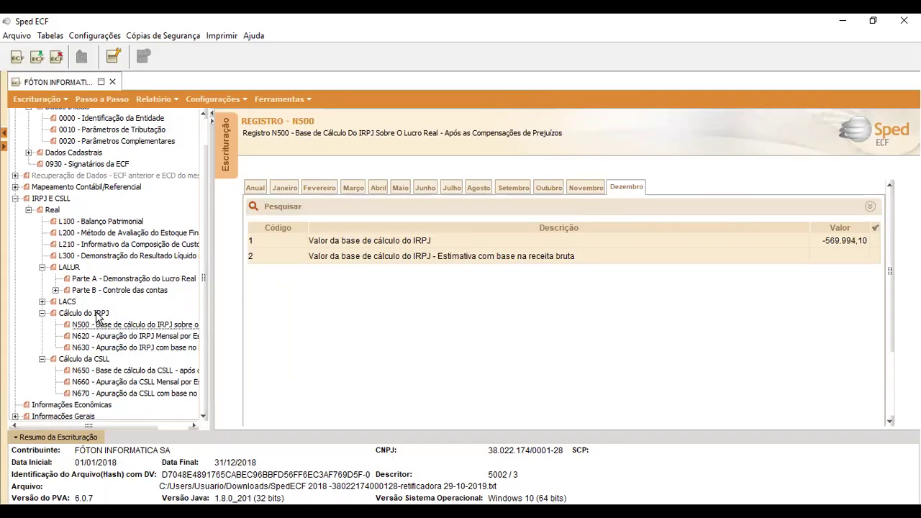
- Expand LACS and check Lucro Antes da CSLL in M350 for Dezembro and Anual
{"action": "double_click", "coordinate": [61, 301]}
{"action": "left_click", "coordinate": [88, 314]}
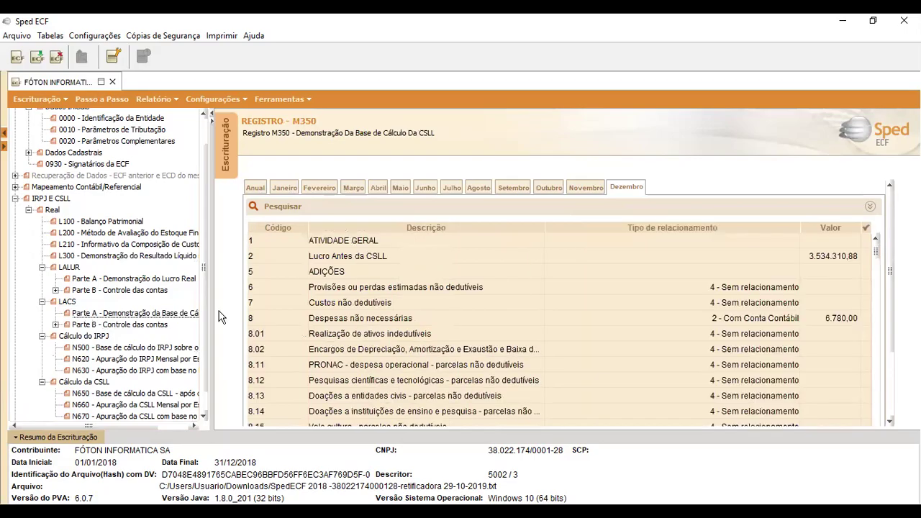
{"action": "left_click", "coordinate": [247, 187]}
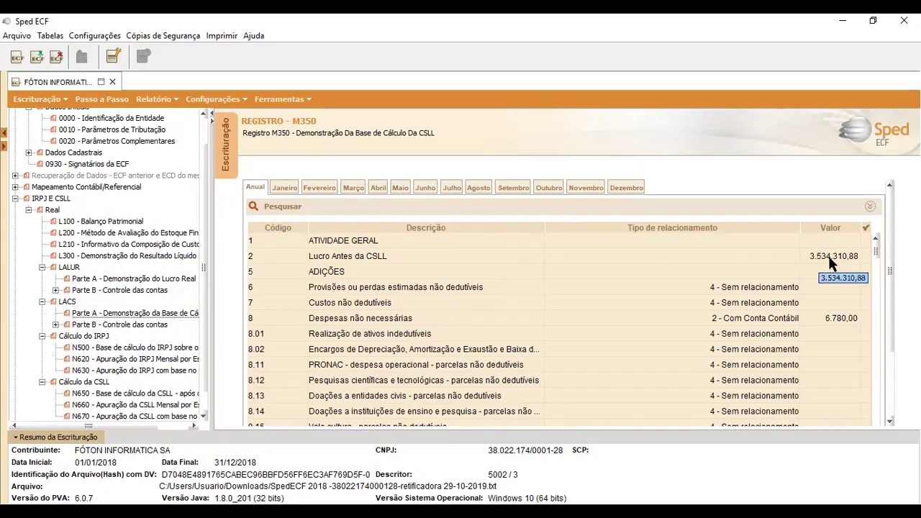
- Compare the pre-tax result in L300 with Lucro Antes da CSLL in M350 for the Anual and Dezembro periods
{"action": "left_click", "coordinate": [82, 257]}
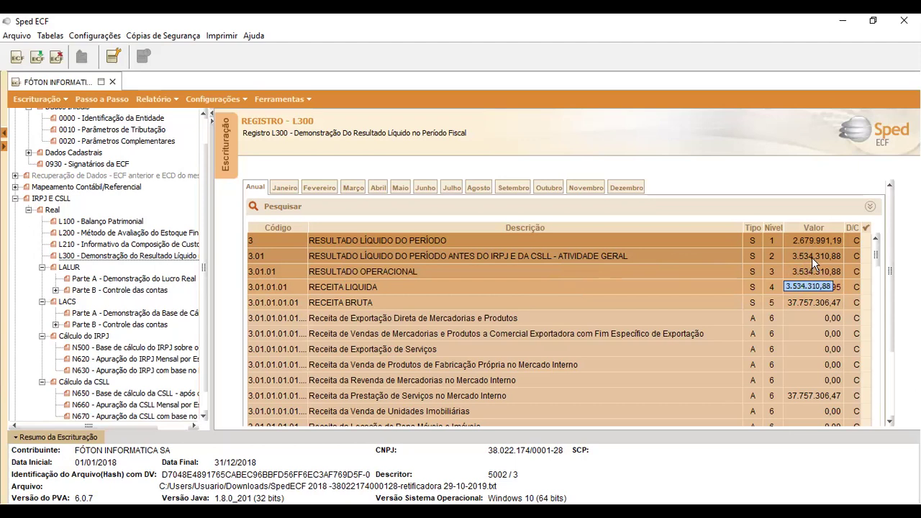
{"action": "left_click", "coordinate": [626, 188]}
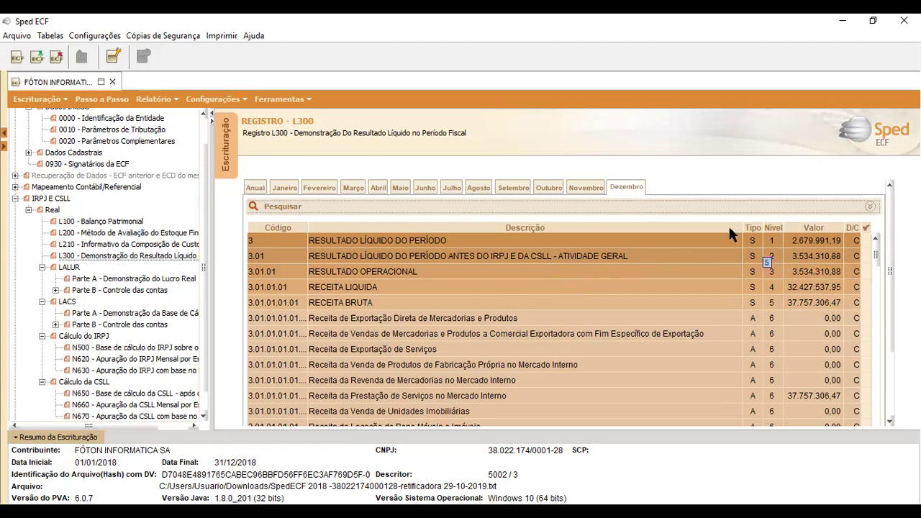
{"action": "left_click", "coordinate": [260, 187]}
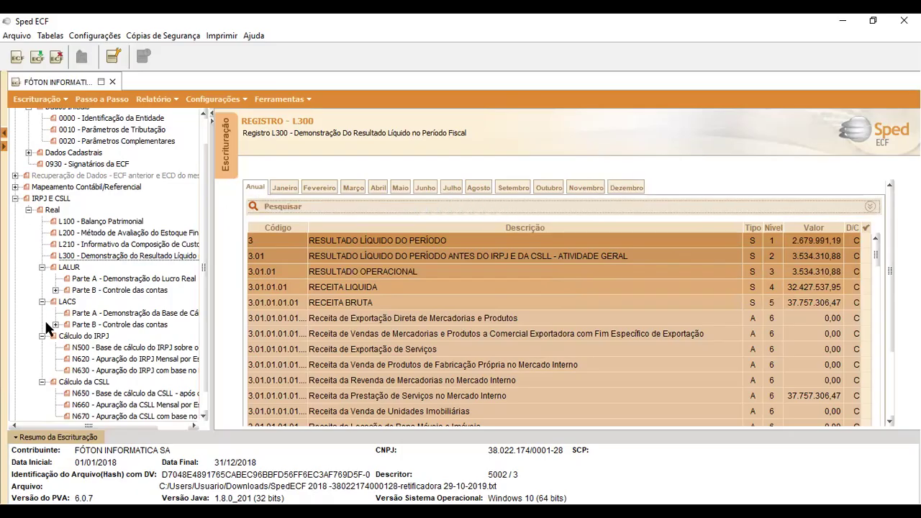
{"action": "left_click", "coordinate": [164, 317]}
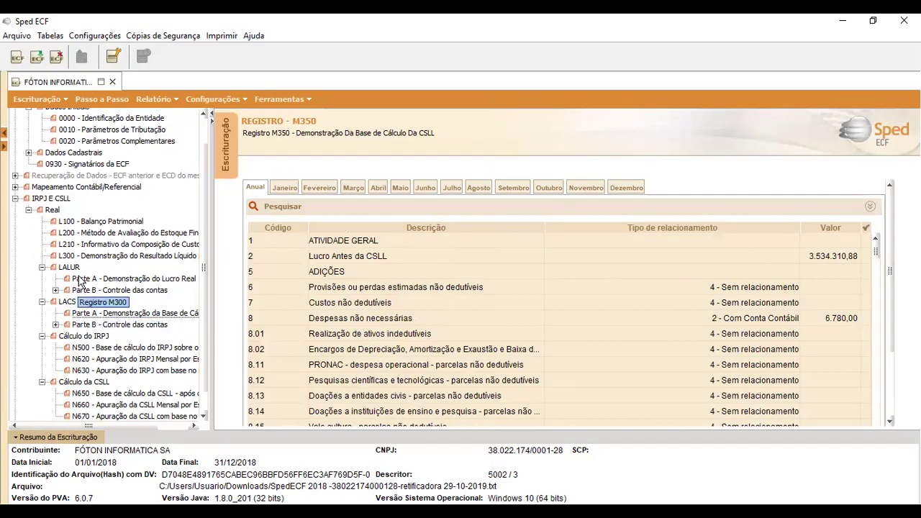
{"action": "left_click", "coordinate": [79, 259]}
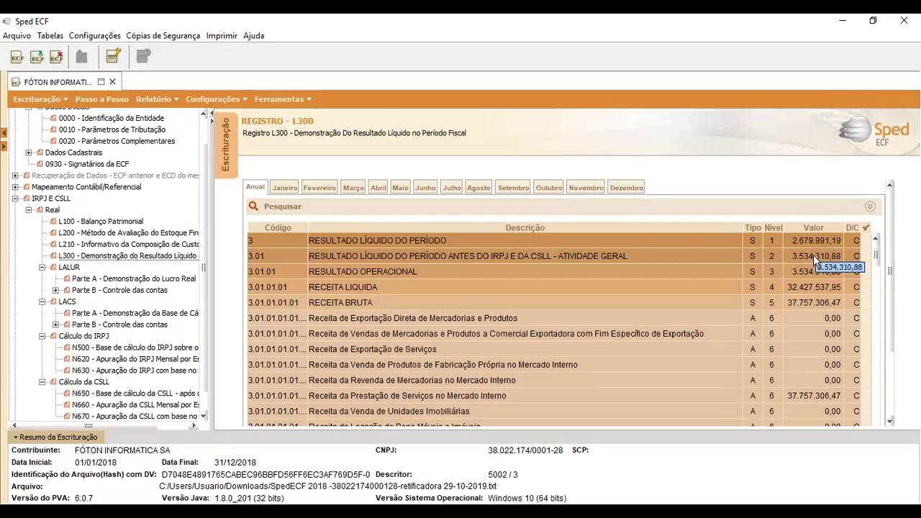
{"action": "left_click", "coordinate": [626, 187]}
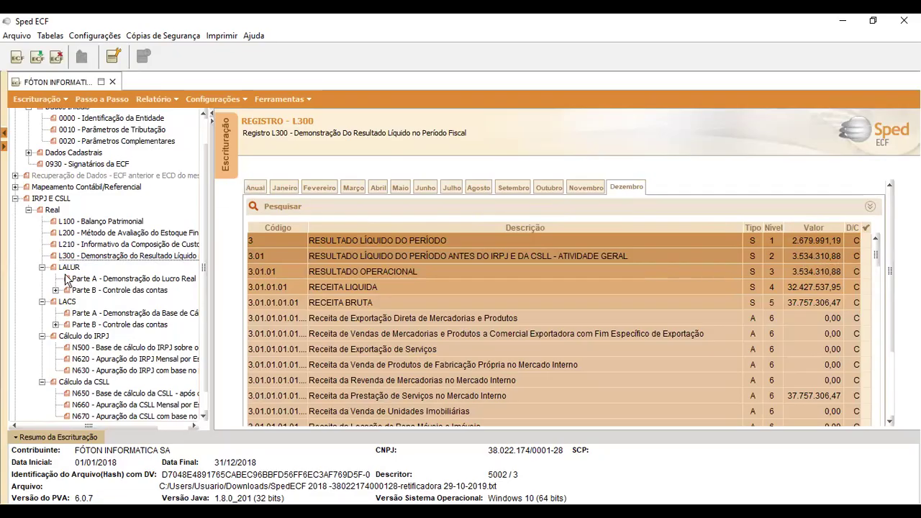
{"action": "left_click", "coordinate": [81, 314]}
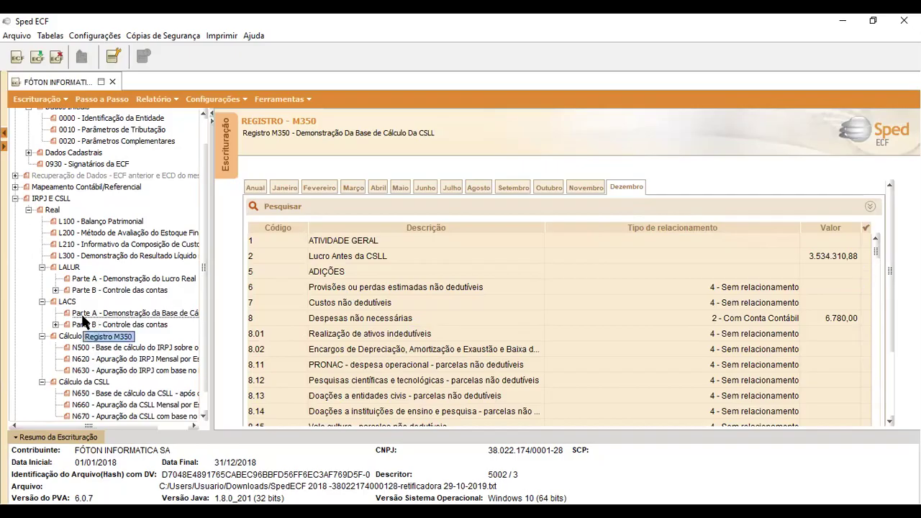
- Compare the IRPJ calculation base in the annual N630 with the Dezembro monthly estimate in N620
{"action": "left_click", "coordinate": [88, 371]}
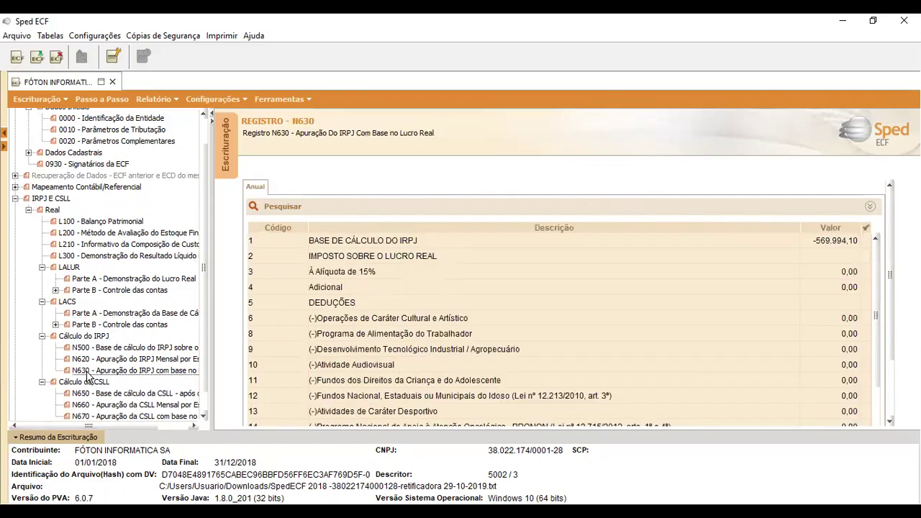
{"action": "left_click", "coordinate": [83, 360]}
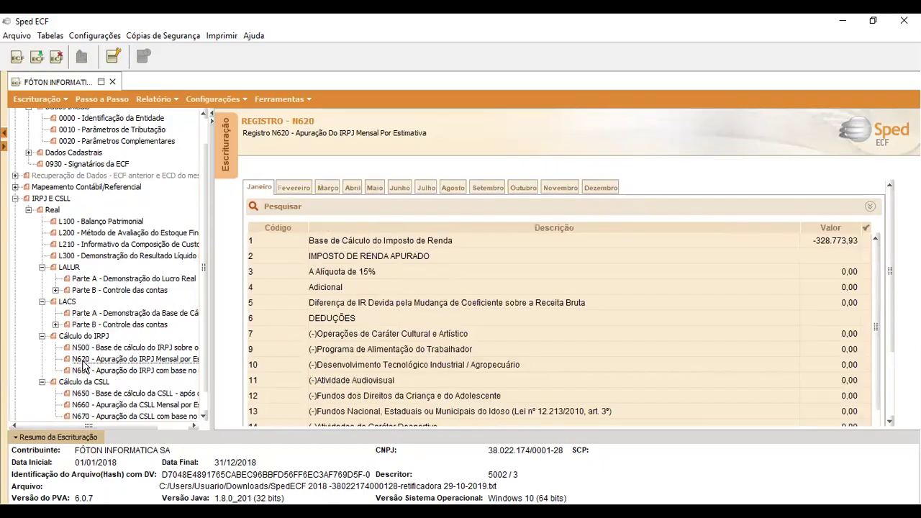
{"action": "scroll", "coordinate": [110, 358], "scroll_direction": "down", "scroll_amount": 1}
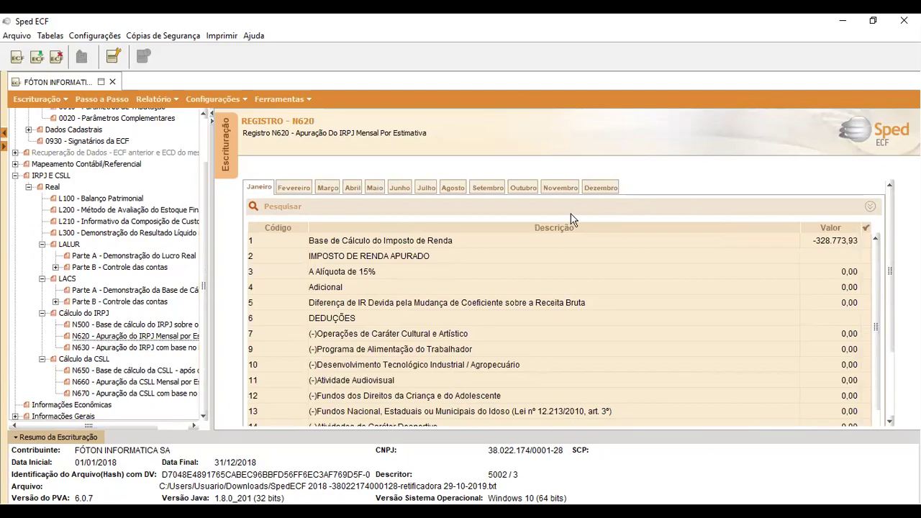
{"action": "left_click", "coordinate": [600, 187]}
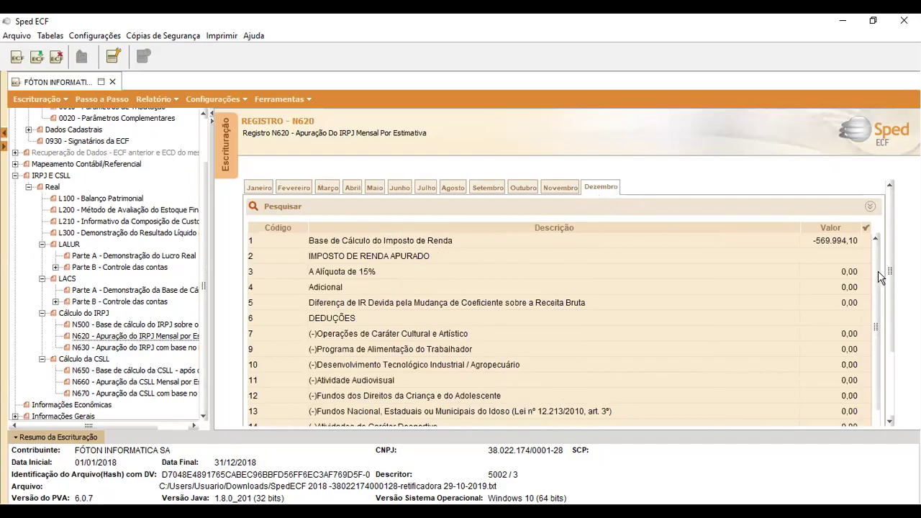
{"action": "scroll", "coordinate": [878, 274], "scroll_direction": "down", "scroll_amount": 3}
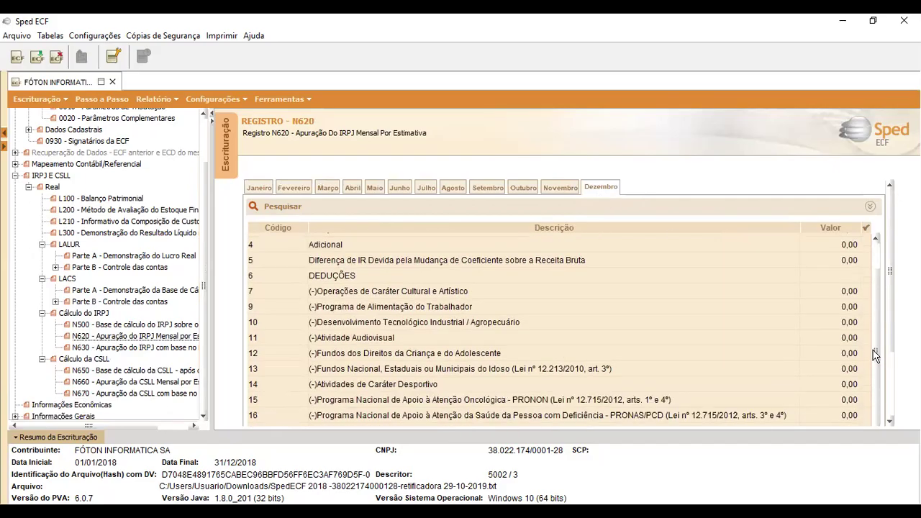
- Examine the annual N630 IRPJ calculation, from the tax base through the withheld income tax to IMPOSTO DE RENDA A PAGAR
{"action": "left_click", "coordinate": [94, 348]}
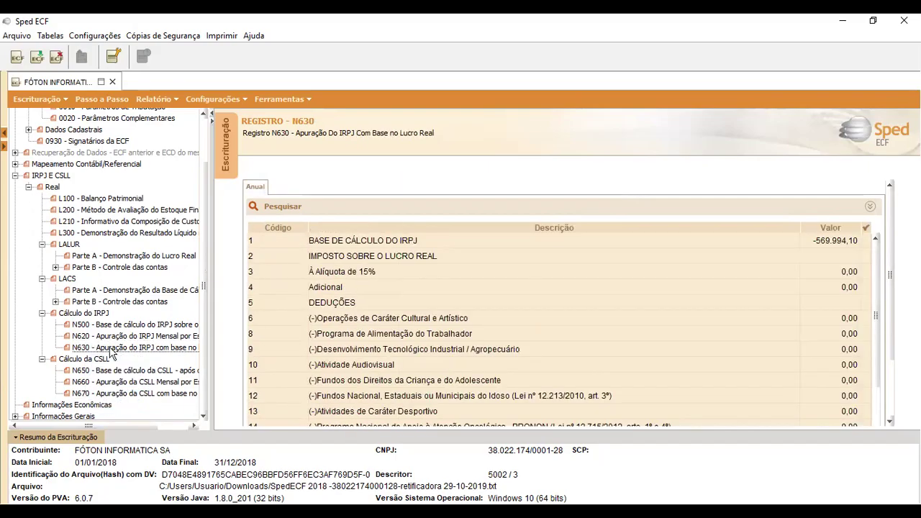
{"action": "scroll", "coordinate": [879, 287], "scroll_direction": "down", "scroll_amount": 5}
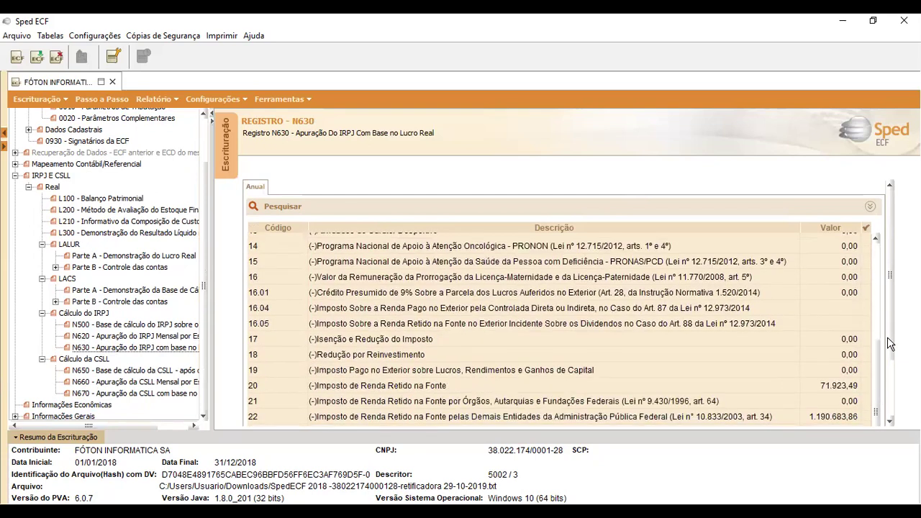
{"action": "scroll", "coordinate": [888, 424], "scroll_direction": "down", "scroll_amount": 3}
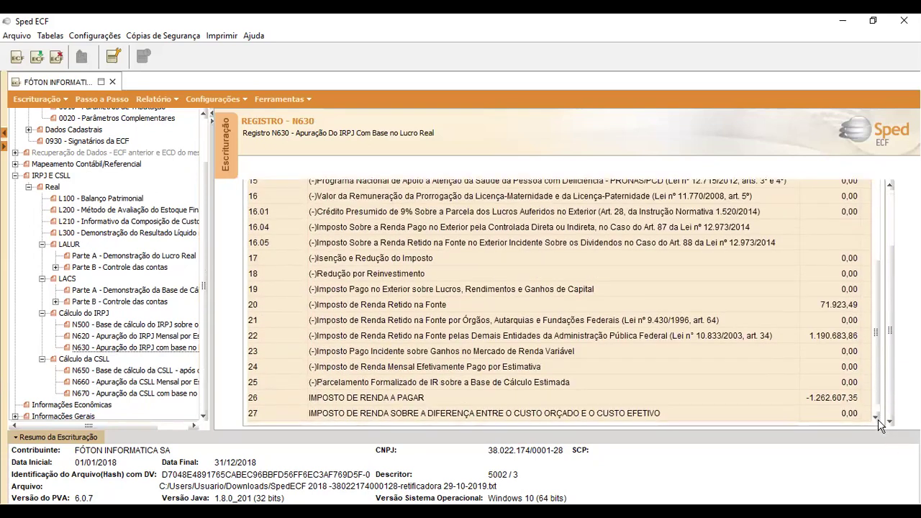
{"action": "scroll", "coordinate": [881, 387], "scroll_direction": "down", "scroll_amount": 1}
{"action": "scroll", "coordinate": [812, 361], "scroll_direction": "up", "scroll_amount": 5}
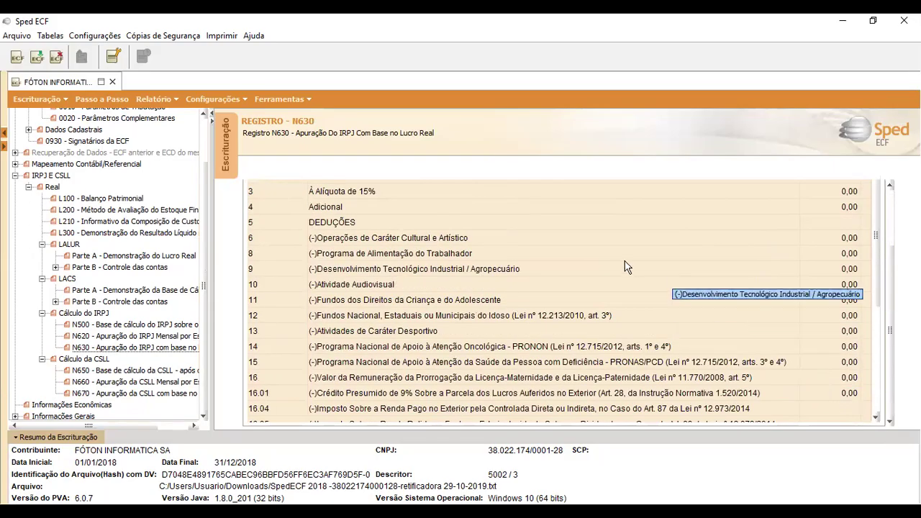
{"action": "scroll", "coordinate": [891, 303], "scroll_direction": "up", "scroll_amount": 3}
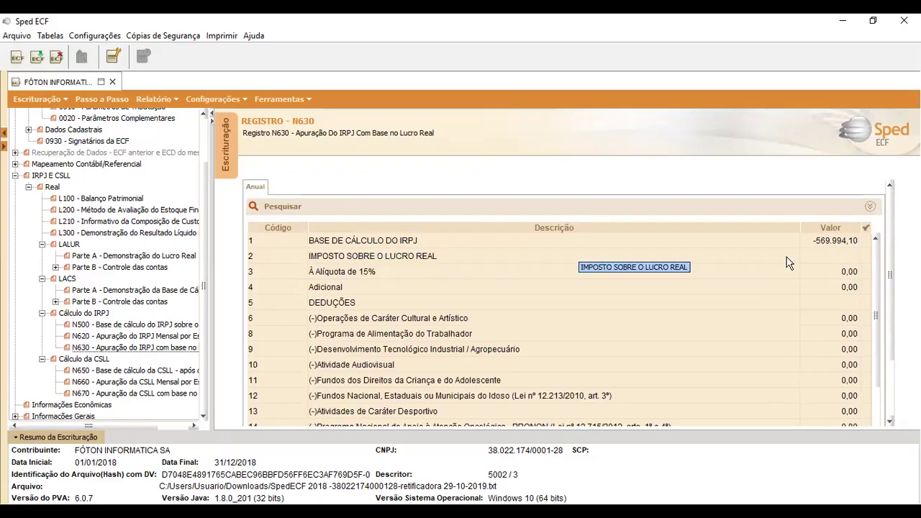
{"action": "scroll", "coordinate": [838, 266], "scroll_direction": "down", "scroll_amount": 3}
{"action": "scroll", "coordinate": [838, 266], "scroll_direction": "down", "scroll_amount": 3}
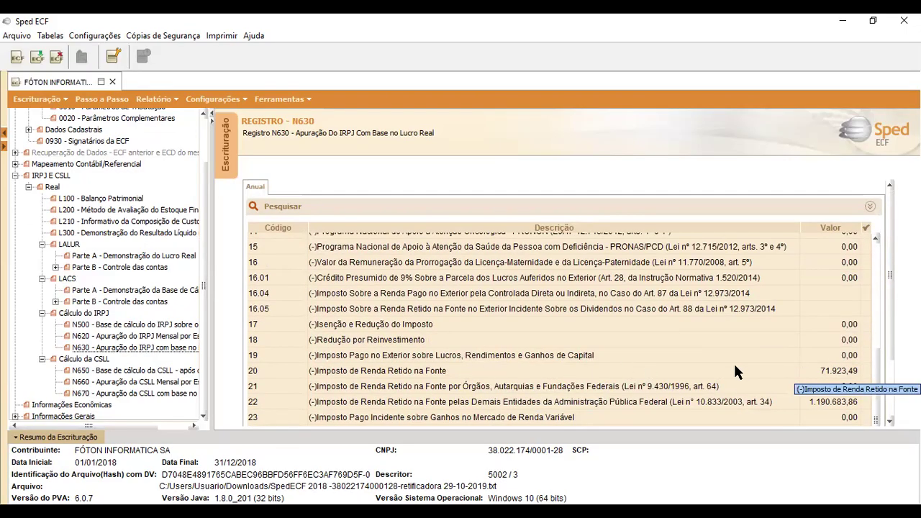
{"action": "scroll", "coordinate": [892, 350], "scroll_direction": "down", "scroll_amount": 3}
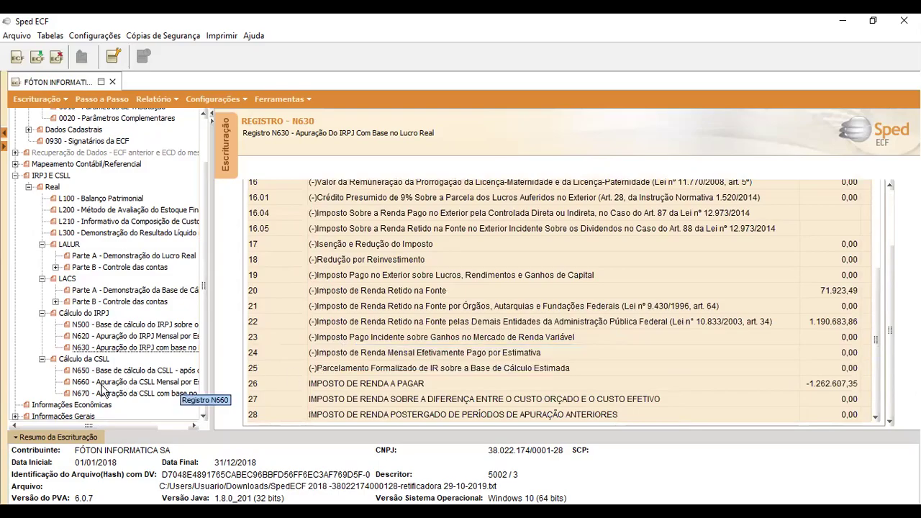
- Examine the Dezembro N620 monthly IRPJ estimate down to line 26, IMPOSTO DEVIDO NO MÊS
{"action": "left_click", "coordinate": [91, 337]}
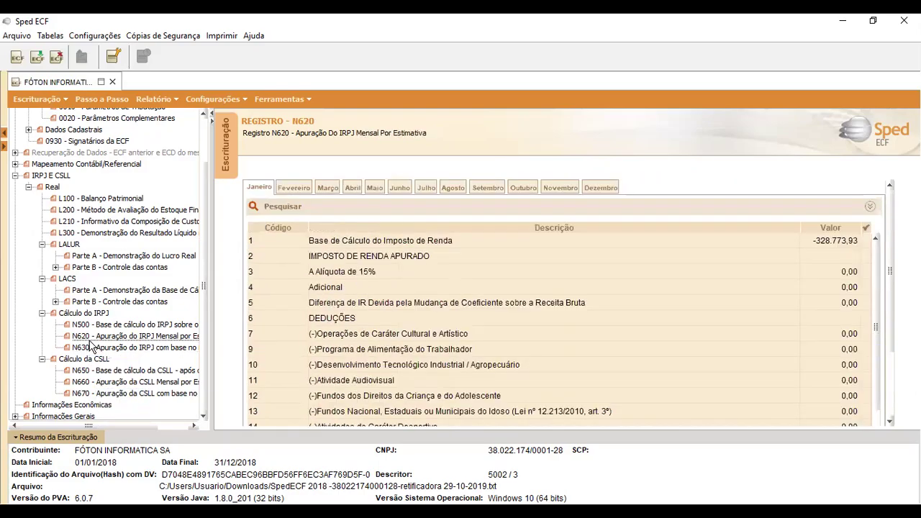
{"action": "left_click", "coordinate": [590, 188]}
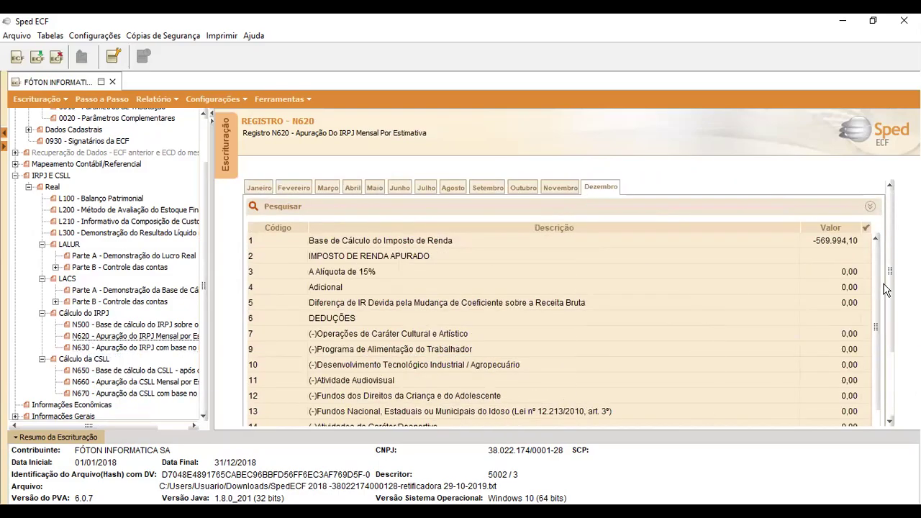
{"action": "scroll", "coordinate": [890, 274], "scroll_direction": "down", "scroll_amount": 3}
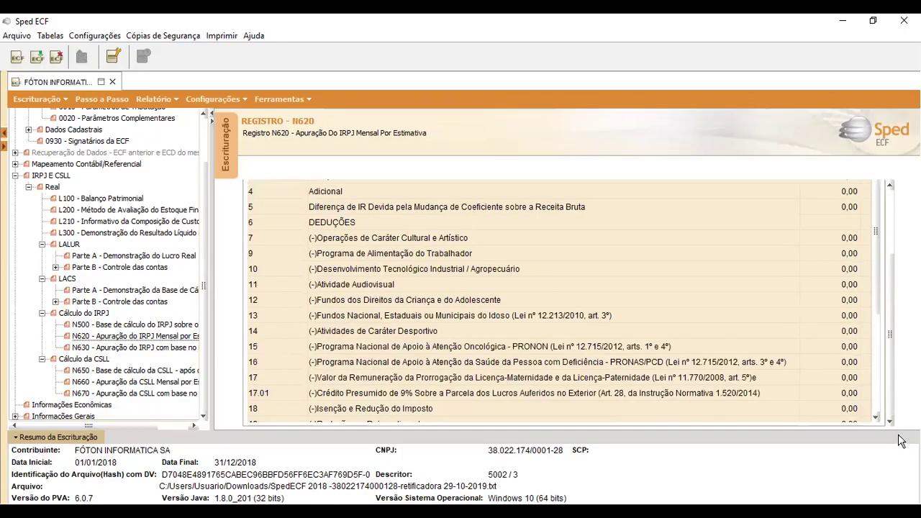
{"action": "scroll", "coordinate": [885, 368], "scroll_direction": "down", "scroll_amount": 4}
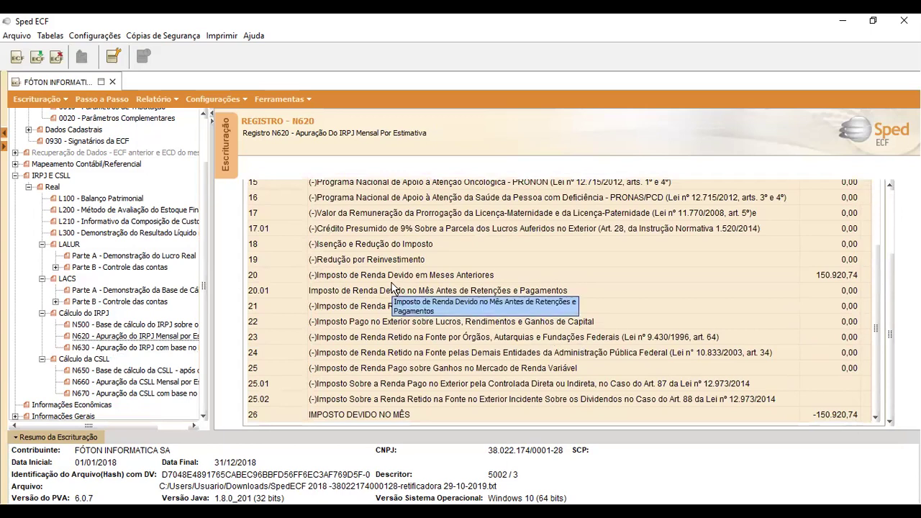
{"action": "scroll", "coordinate": [730, 297], "scroll_direction": "up", "scroll_amount": 4}
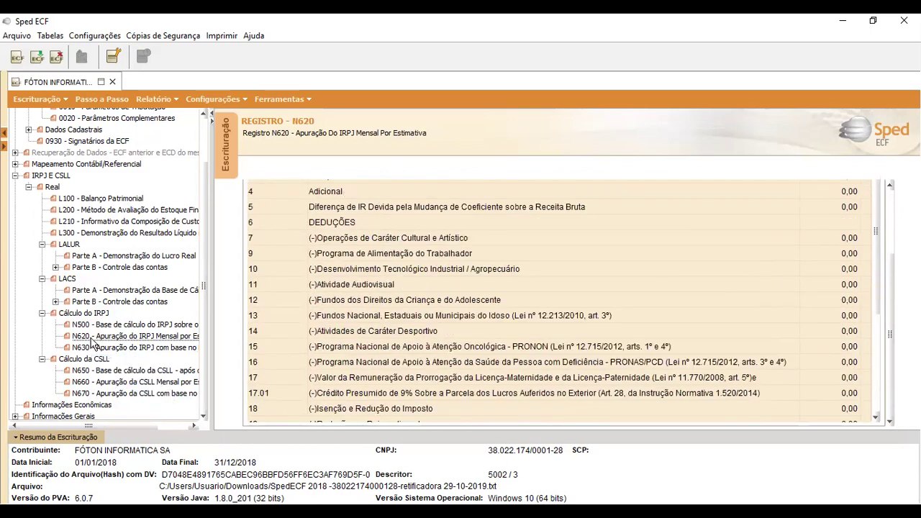
- Revisit the N500 IRPJ base and recheck Dezembro in M350 and the L300 income statement
{"action": "left_click", "coordinate": [89, 325]}
{"action": "left_click", "coordinate": [93, 291]}
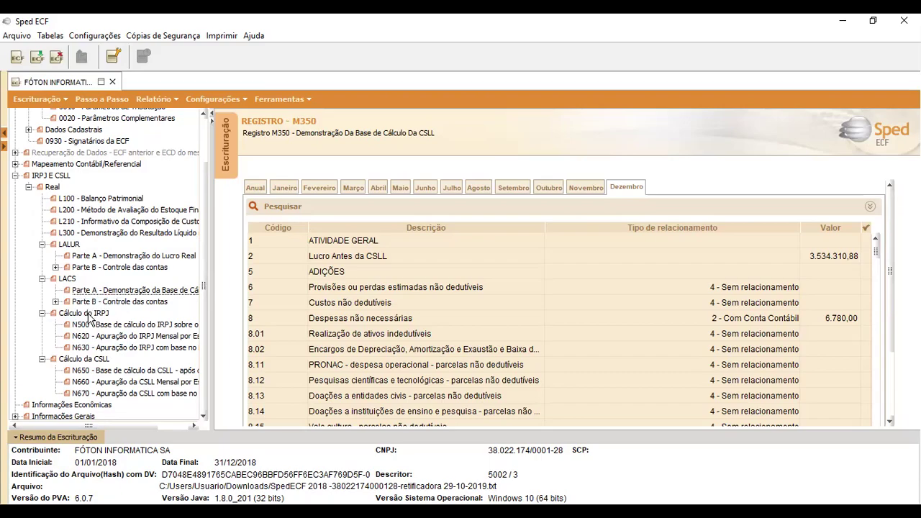
{"action": "left_click", "coordinate": [74, 235]}
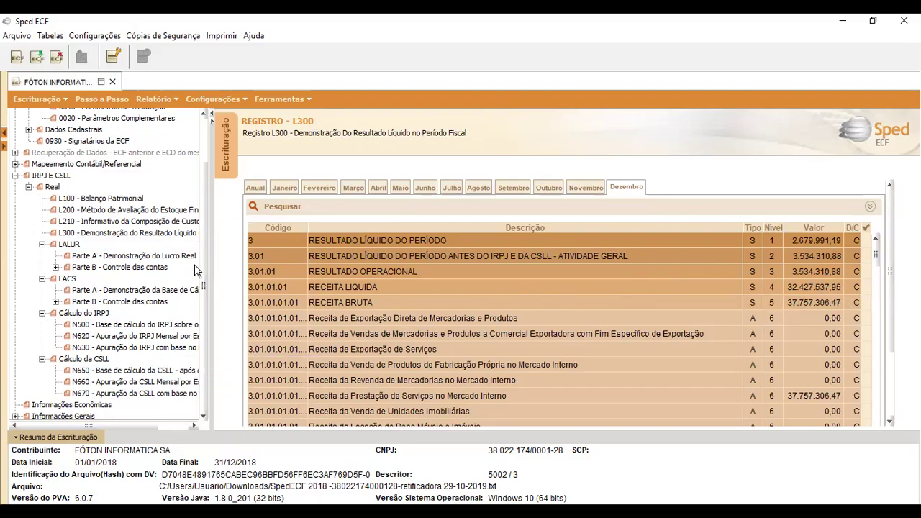
- Display the list of imported ECF files for 2018 and 2019 beside the open 2018 file
{"action": "left_click", "coordinate": [37, 101]}
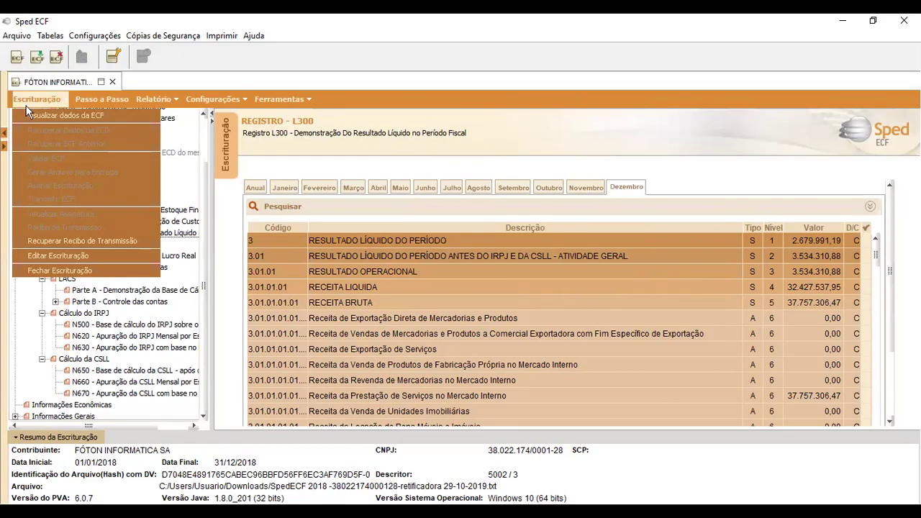
{"action": "left_click", "coordinate": [300, 167]}
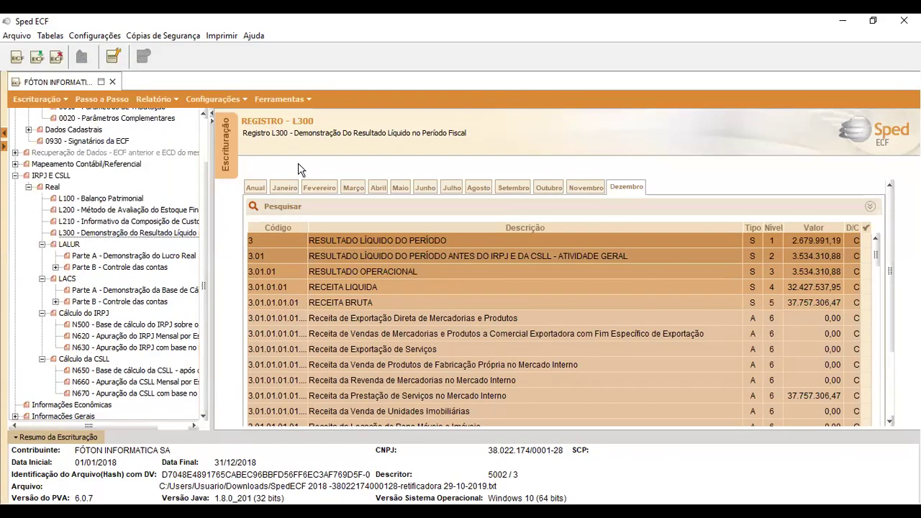
{"action": "left_click", "coordinate": [5, 145]}
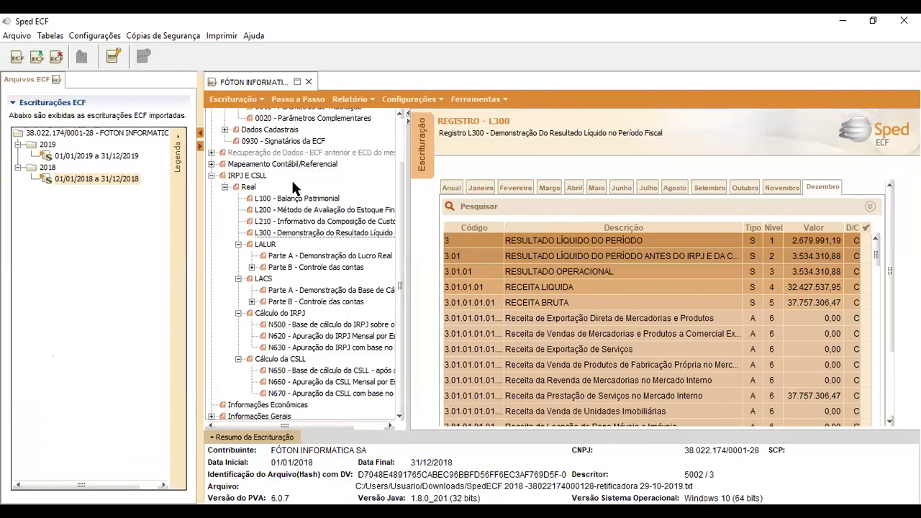
- Open the imported ECF file for 01/01/2019 a 31/12/2019 and display its bookkeeping data
{"action": "double_click", "coordinate": [102, 153]}
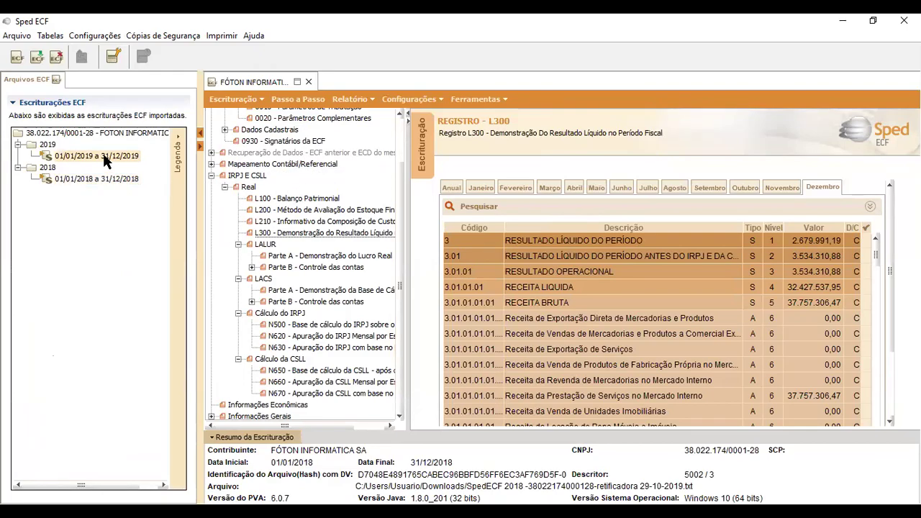
{"action": "left_click", "coordinate": [434, 282]}
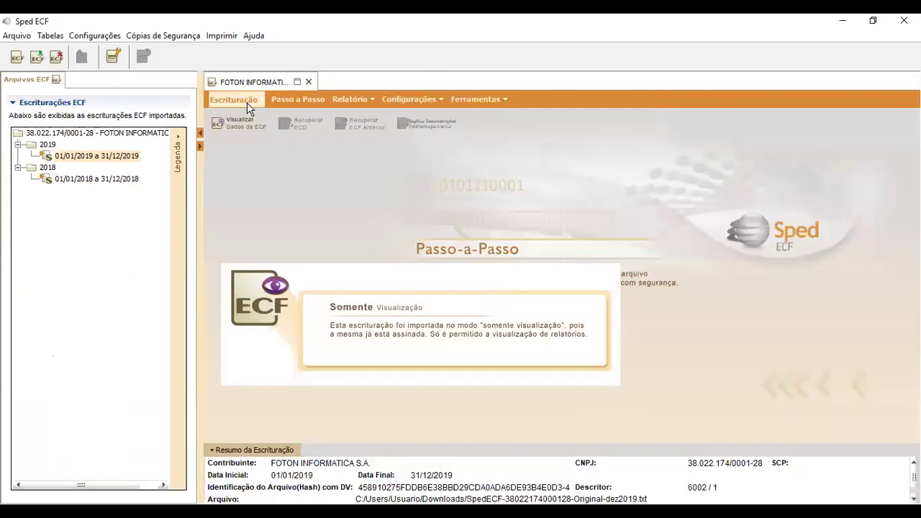
{"action": "left_click", "coordinate": [246, 102]}
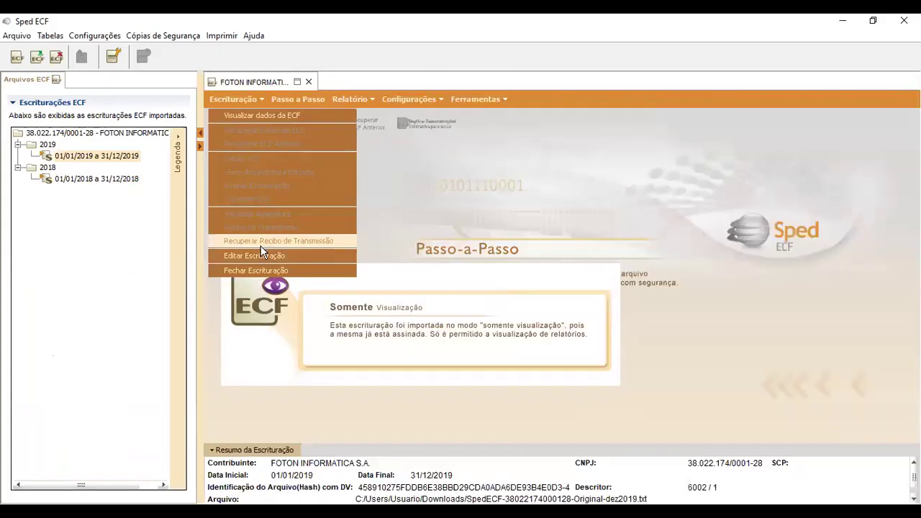
{"action": "left_click", "coordinate": [508, 228]}
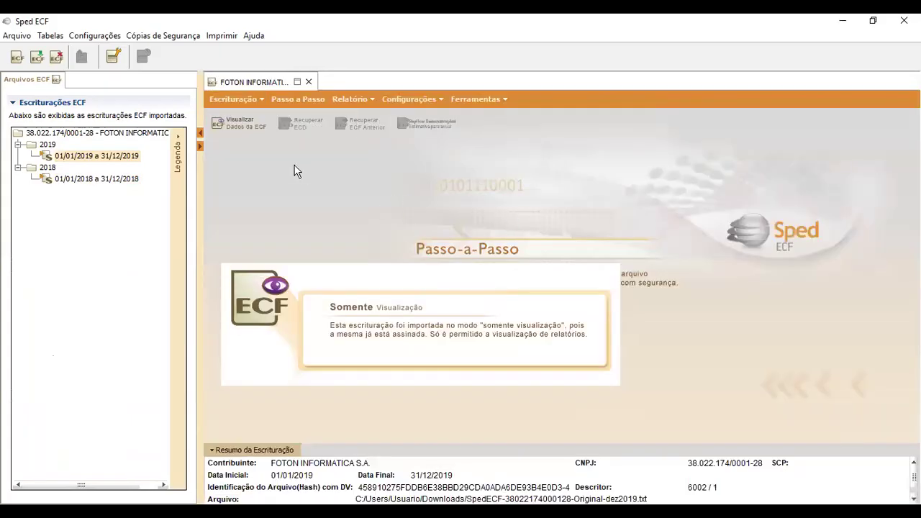
{"action": "left_click", "coordinate": [242, 99]}
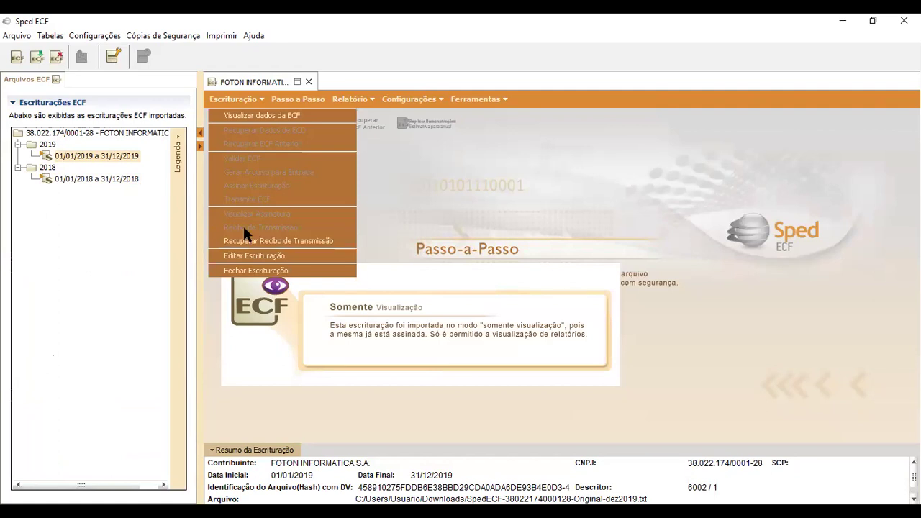
{"action": "left_click", "coordinate": [243, 121]}
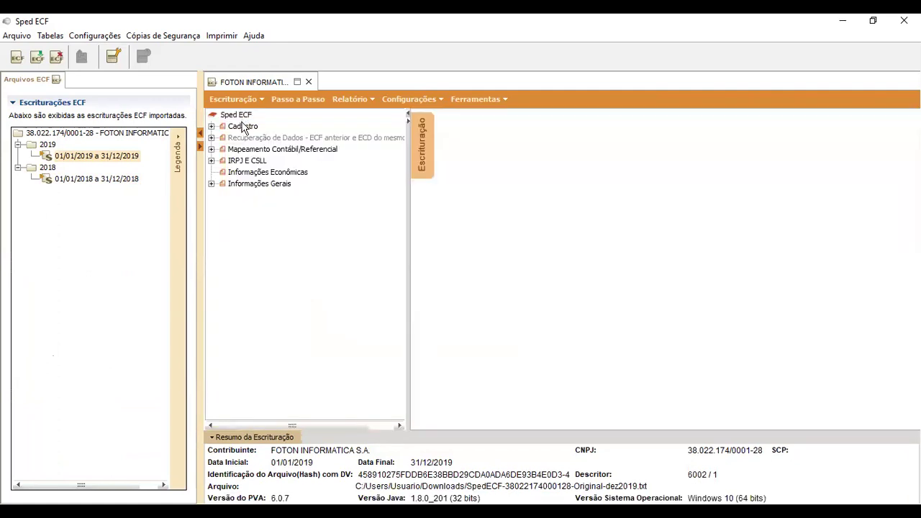
- Expand Mapeamento Contábil/Referencial and the Real registers under IRPJ E CSLL, and display LALUR Parte A (M300)
{"action": "double_click", "coordinate": [254, 151]}
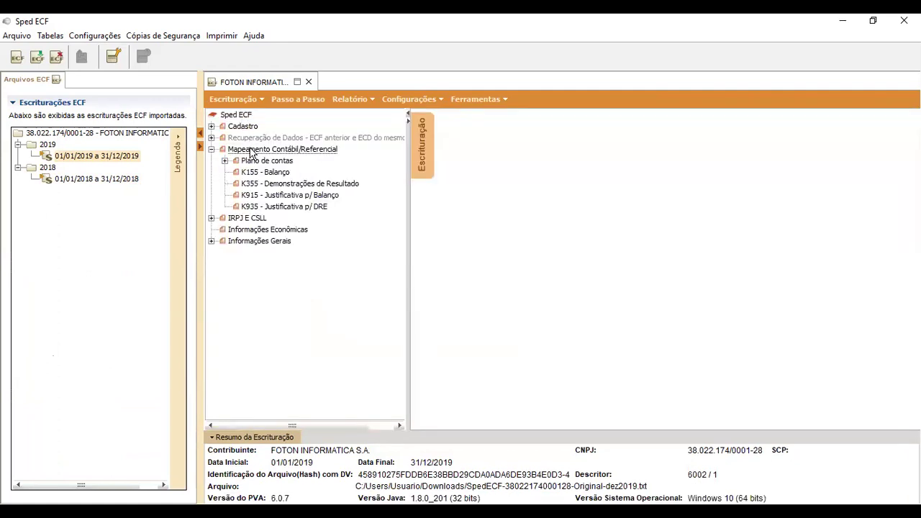
{"action": "left_click", "coordinate": [225, 162]}
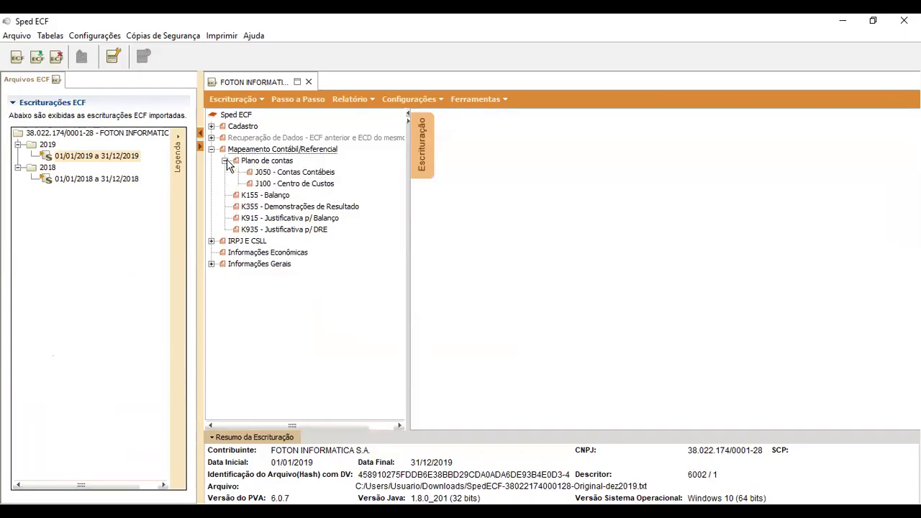
{"action": "double_click", "coordinate": [232, 242]}
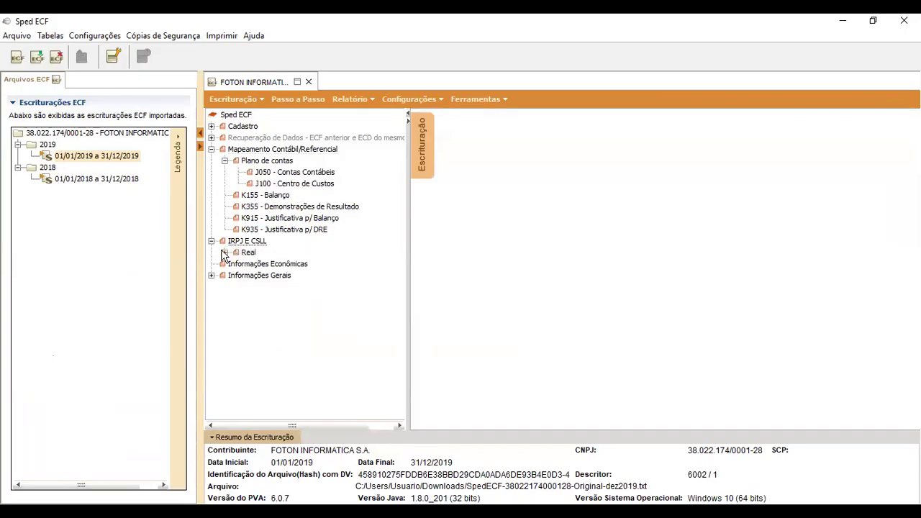
{"action": "left_click", "coordinate": [226, 254]}
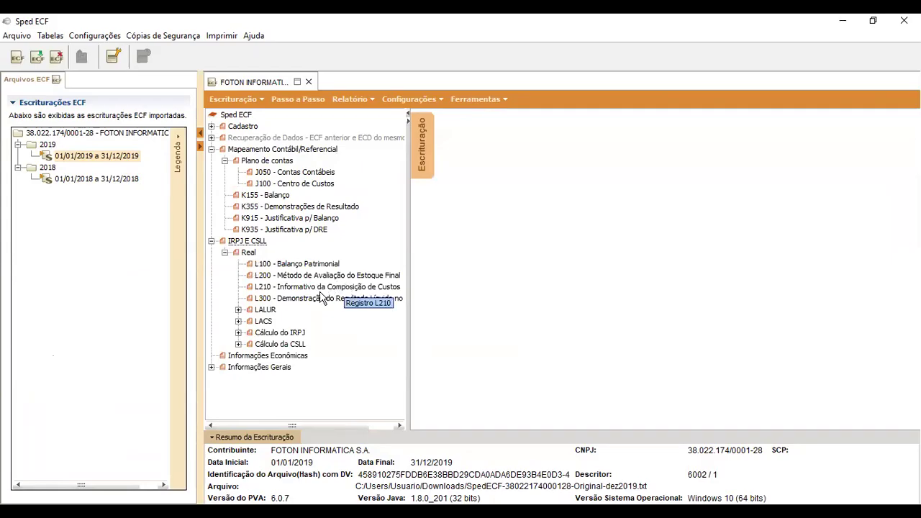
{"action": "left_click", "coordinate": [238, 310]}
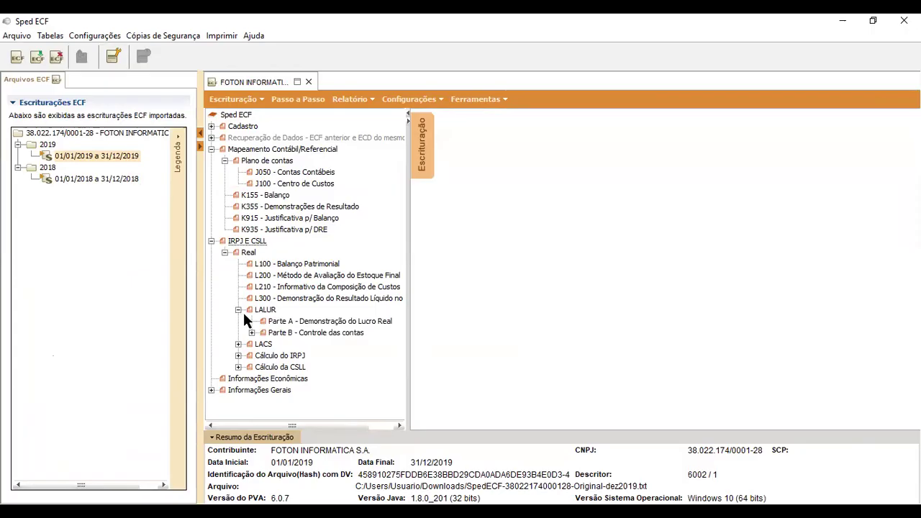
{"action": "left_click", "coordinate": [322, 323]}
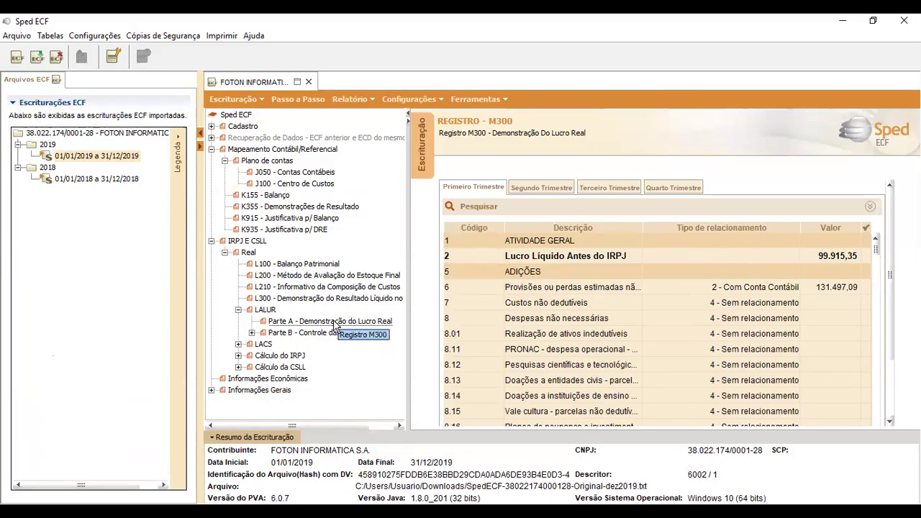
- Look through LALUR Parte B, viewing the account identification (M010) and the entries without effect on Parte A (M410)
{"action": "left_click", "coordinate": [252, 332]}
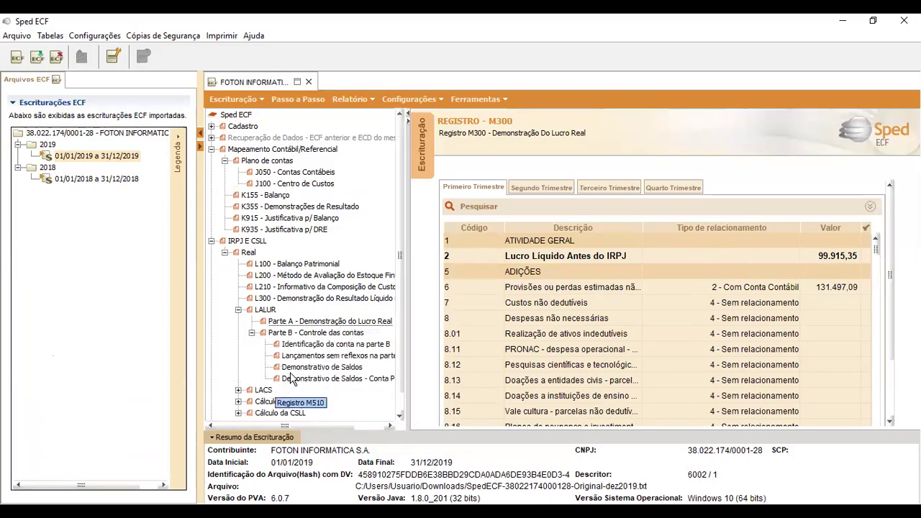
{"action": "left_click", "coordinate": [296, 344]}
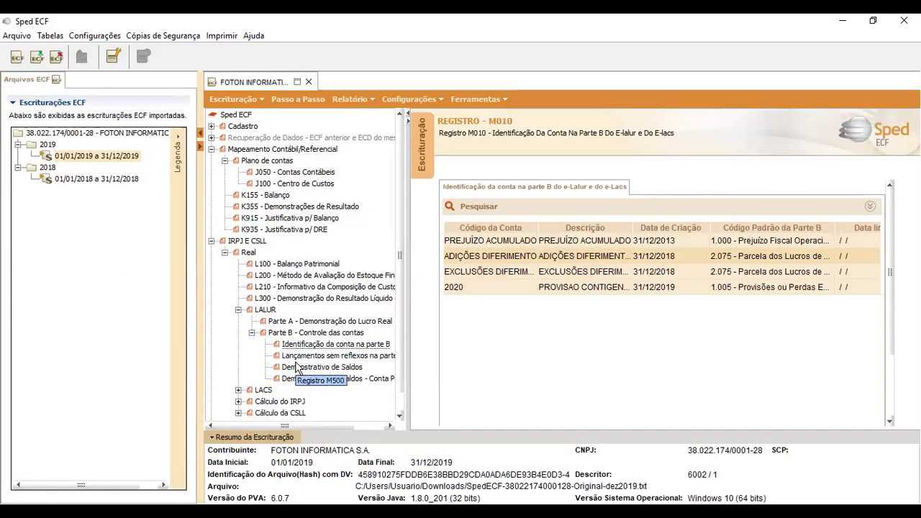
{"action": "left_click", "coordinate": [290, 356]}
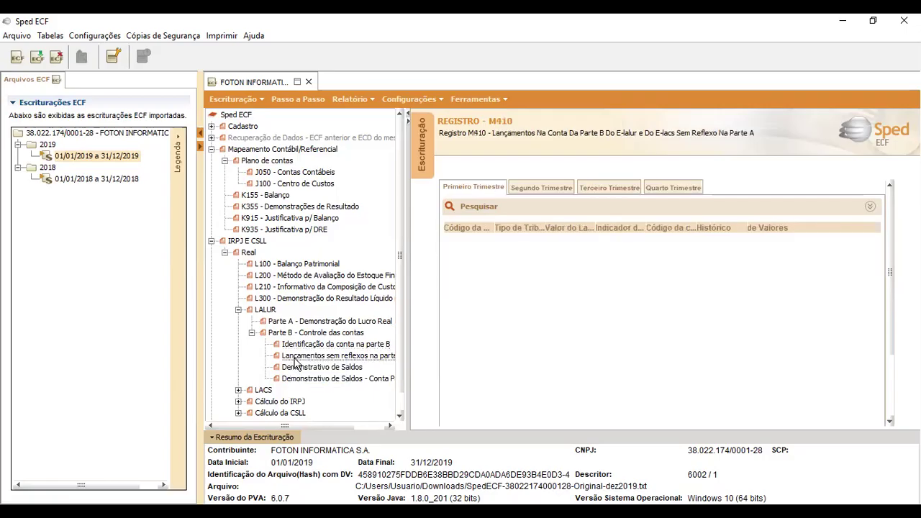
{"action": "left_click", "coordinate": [252, 333]}
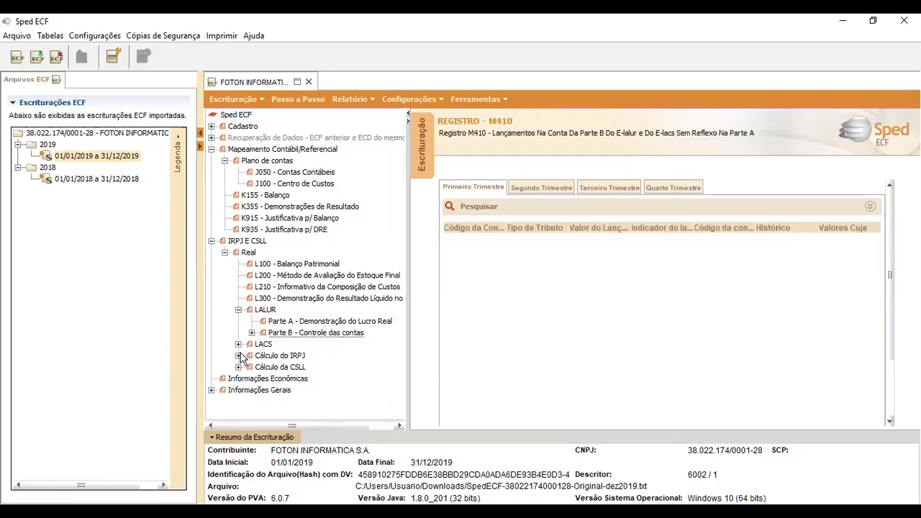
- Expand Cálculo do IRPJ and examine the Primeiro Trimestre N630 calculation, with a check of N500
{"action": "left_click", "coordinate": [238, 355]}
{"action": "left_click", "coordinate": [282, 380]}
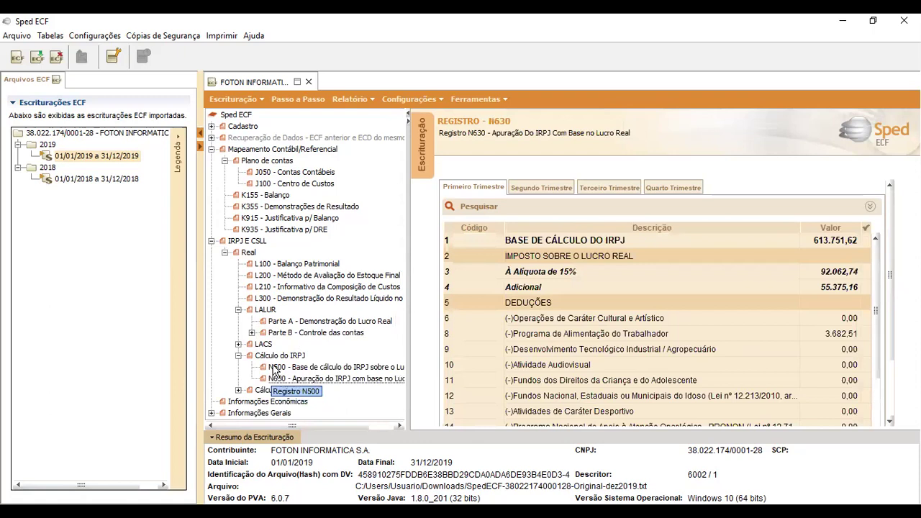
{"action": "left_click", "coordinate": [281, 368]}
{"action": "left_click", "coordinate": [286, 380]}
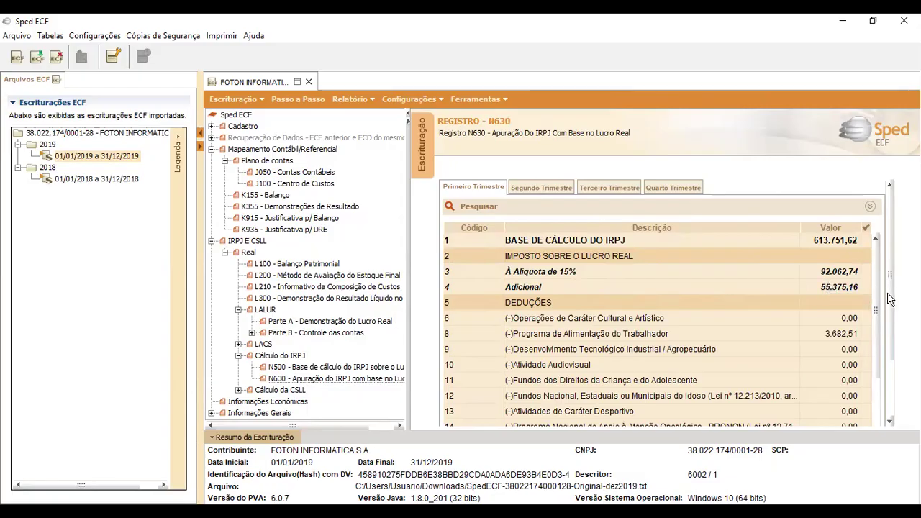
{"action": "scroll", "coordinate": [890, 306], "scroll_direction": "down", "scroll_amount": 2}
{"action": "scroll", "coordinate": [892, 414], "scroll_direction": "up", "scroll_amount": 2}
- Examine the Primeiro Trimestre L300 income statement down to the PROVISÃO PARA CSLL E IRPJ lines
{"action": "left_click", "coordinate": [274, 299]}
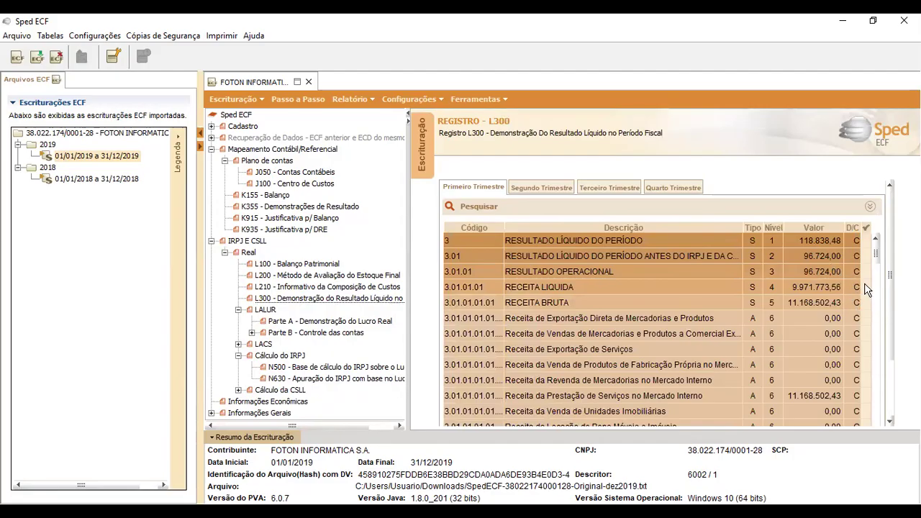
{"action": "left_click_drag", "start_coordinate": [878, 256], "coordinate": [894, 472]}
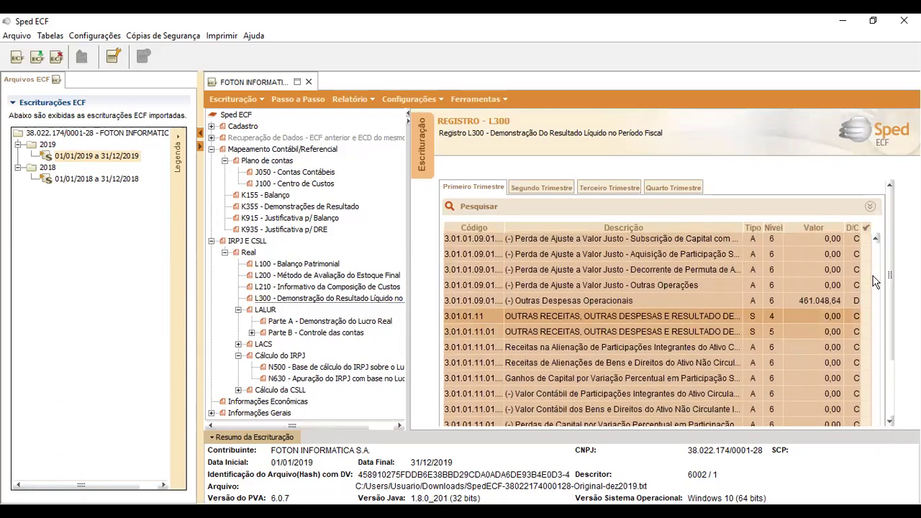
{"action": "left_click_drag", "start_coordinate": [890, 281], "coordinate": [882, 409]}
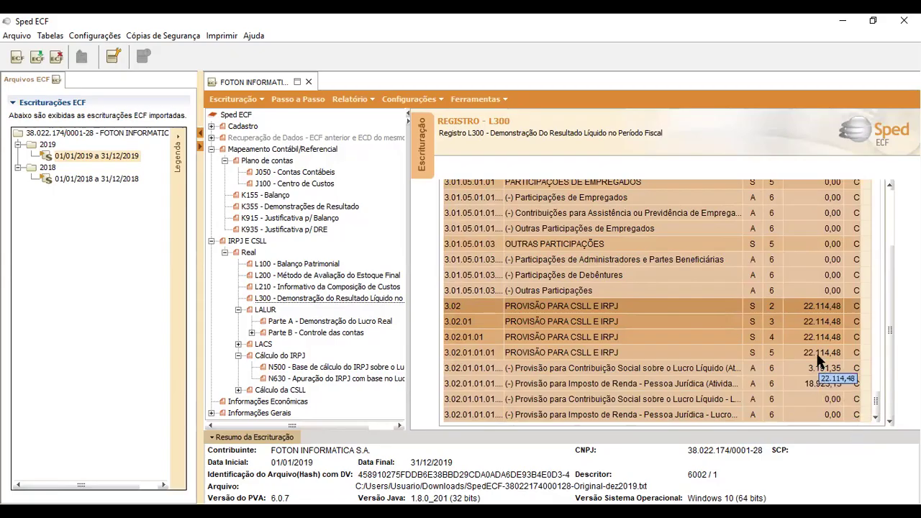
{"action": "scroll", "coordinate": [801, 281], "scroll_direction": "up", "scroll_amount": 3}
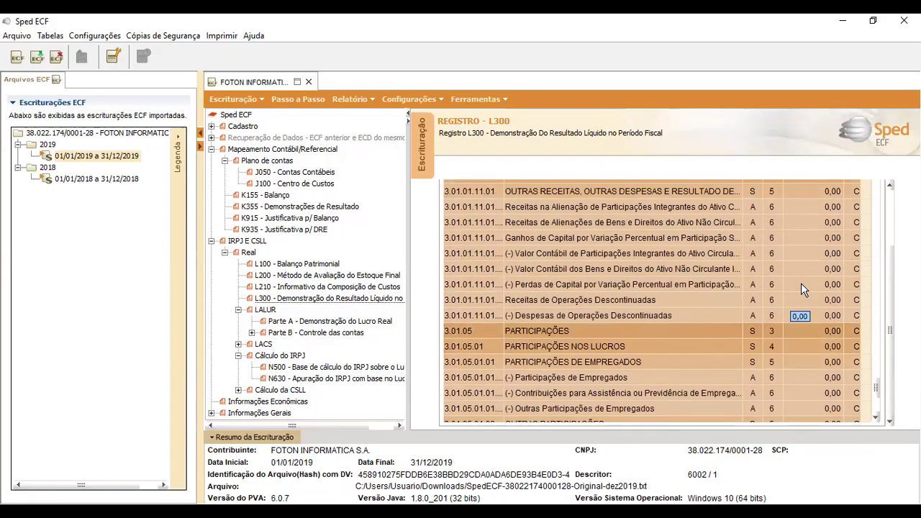
{"action": "scroll", "coordinate": [800, 302], "scroll_direction": "down", "scroll_amount": 1}
{"action": "scroll", "coordinate": [800, 320], "scroll_direction": "down", "scroll_amount": 2}
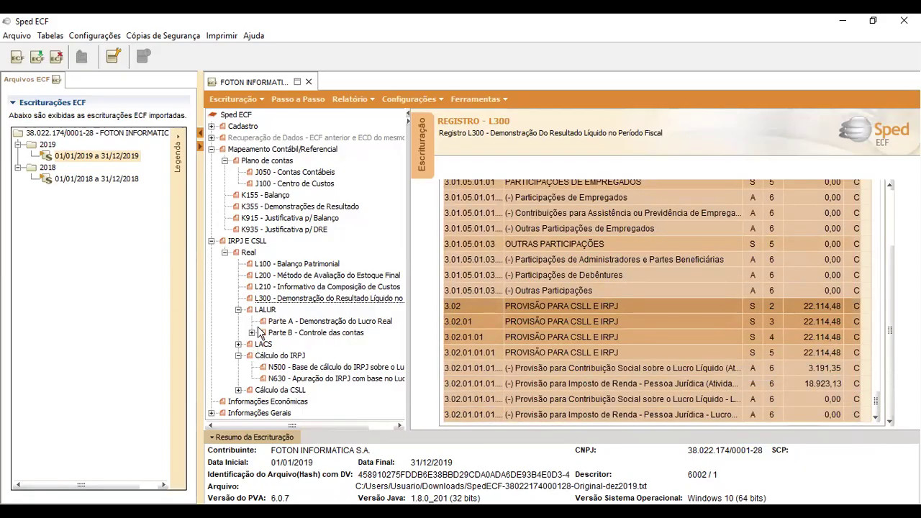
- Revisit the Primeiro Trimestre M300 Lucro Real statement, expanding LACS and leaving the LALUR Parte B accounts collapsed
{"action": "double_click", "coordinate": [284, 332]}
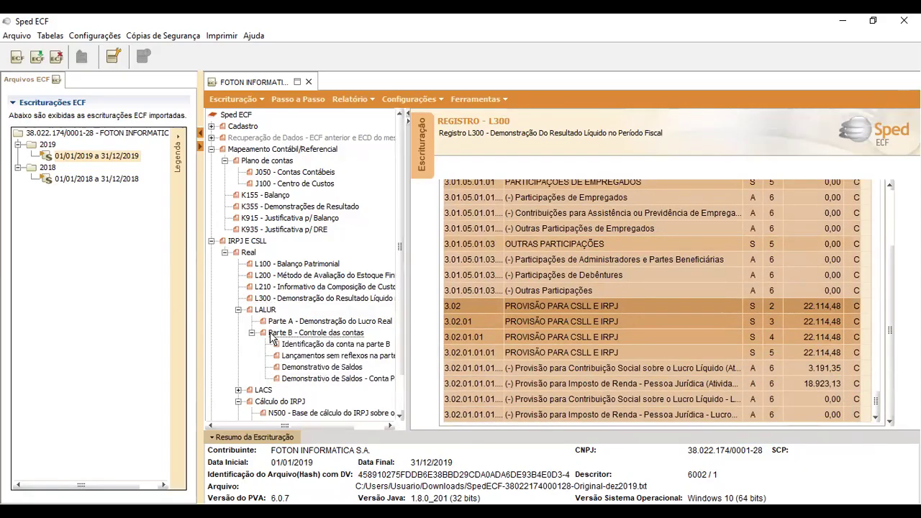
{"action": "left_click", "coordinate": [287, 323]}
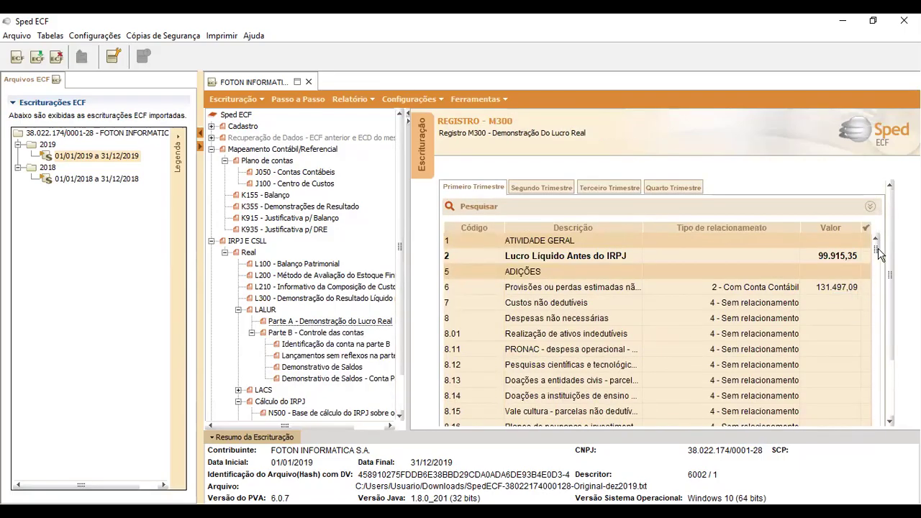
{"action": "double_click", "coordinate": [277, 335]}
{"action": "double_click", "coordinate": [276, 332]}
{"action": "double_click", "coordinate": [252, 390]}
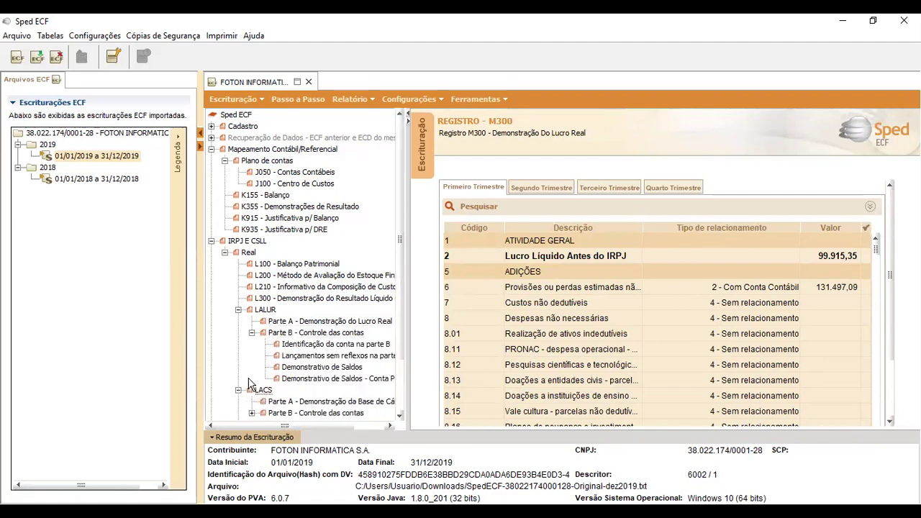
{"action": "double_click", "coordinate": [273, 333]}
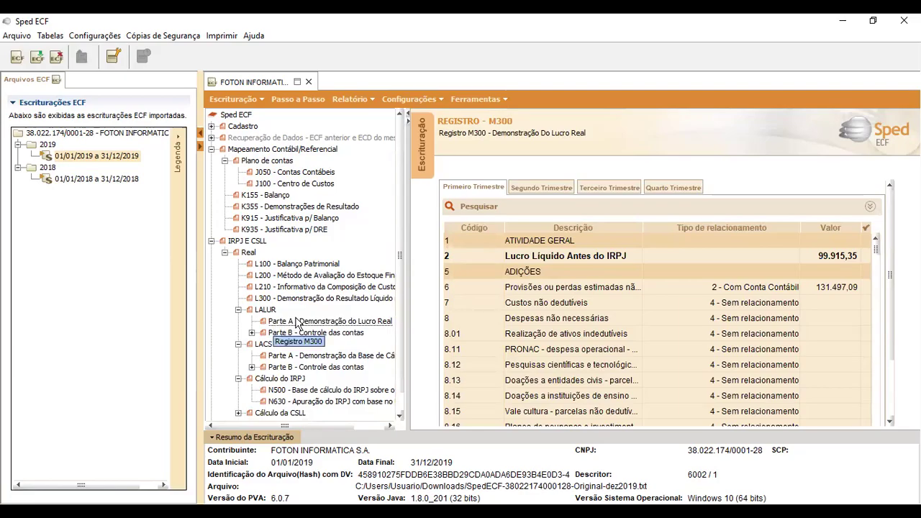
{"action": "scroll", "coordinate": [299, 322], "scroll_direction": "down", "scroll_amount": 1}
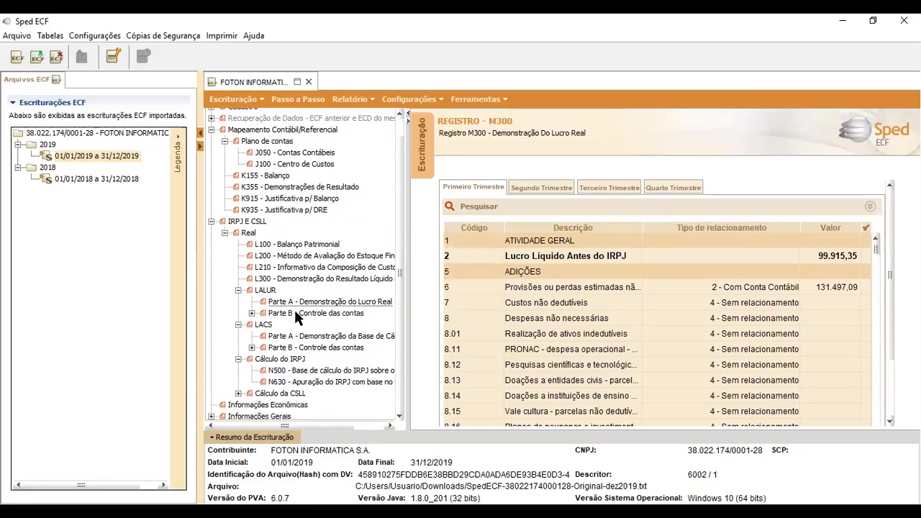
- Compare the N630 IRPJ calculation for Primeiro and Quarto Trimestre, and view the Quarto Trimestre L300 statement
{"action": "left_click", "coordinate": [280, 382]}
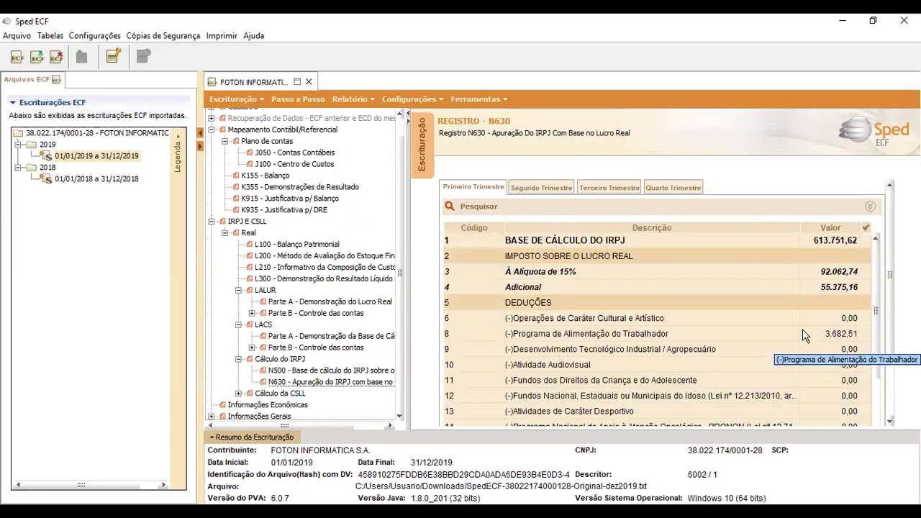
{"action": "left_click", "coordinate": [673, 188]}
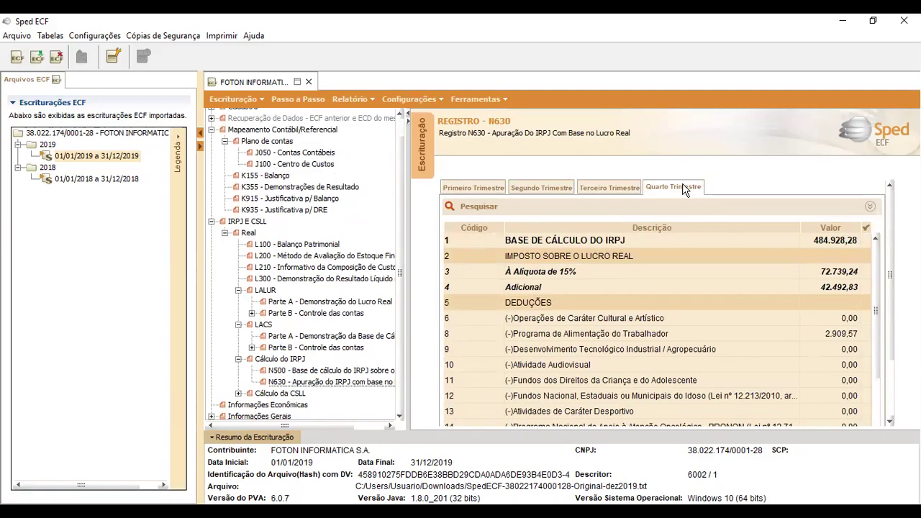
{"action": "left_click", "coordinate": [284, 280]}
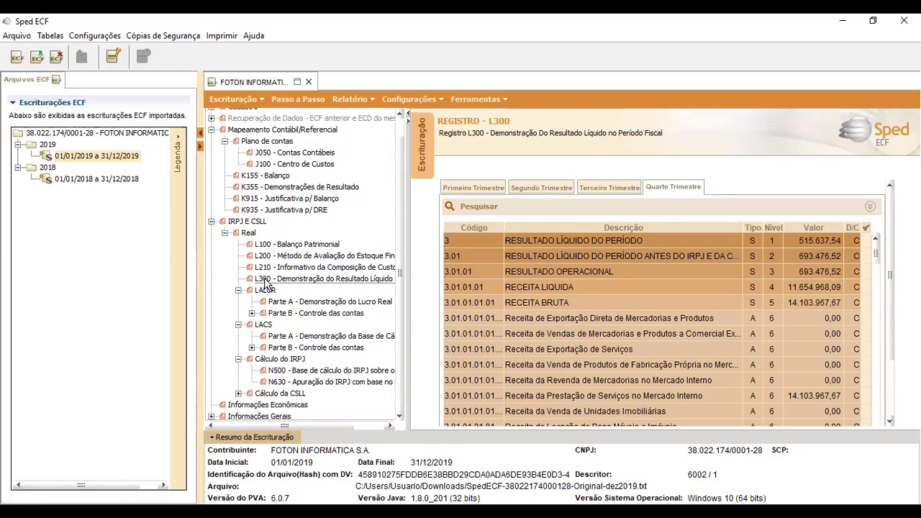
- Return L300 to Primeiro Trimestre and recheck its IRPJ and CSLL provision accounts under 3.02.01.01
{"action": "left_click", "coordinate": [476, 187]}
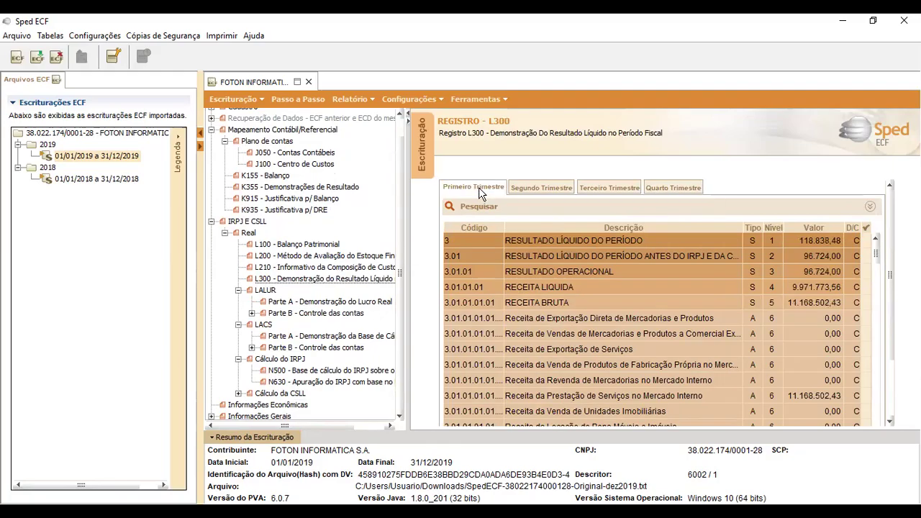
{"action": "scroll", "coordinate": [864, 262], "scroll_direction": "down", "scroll_amount": 10}
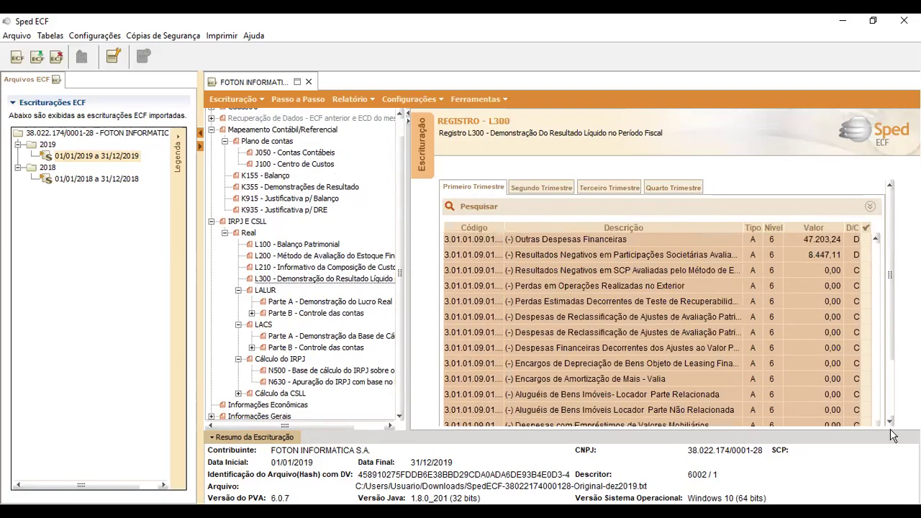
{"action": "scroll", "coordinate": [891, 424], "scroll_direction": "down", "scroll_amount": 3}
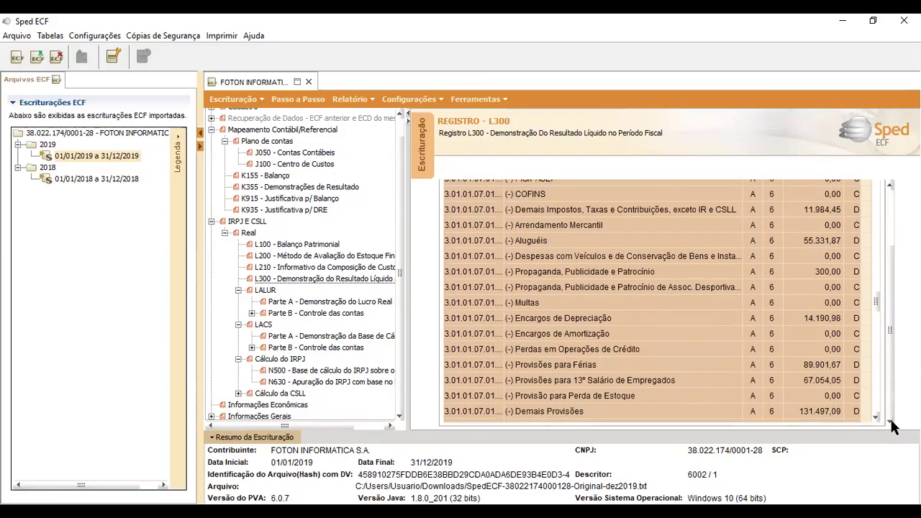
{"action": "left_click_drag", "start_coordinate": [873, 320], "coordinate": [861, 421]}
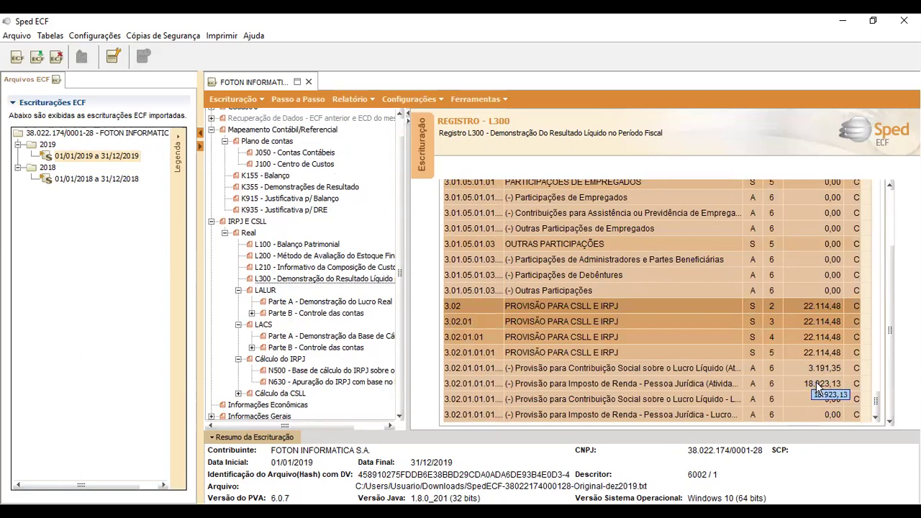
- Review the Primeiro Trimestre N630 IRPJ calculation down to the withheld tax deductions and the IMPOSTO DE RENDA A PAGAR line
{"action": "left_click", "coordinate": [329, 381]}
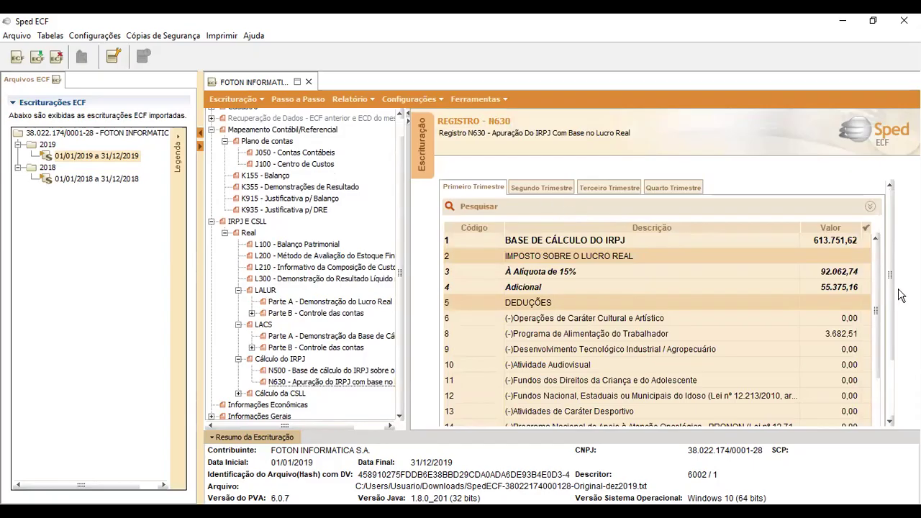
{"action": "left_click_drag", "start_coordinate": [879, 286], "coordinate": [873, 415]}
{"action": "scroll", "coordinate": [872, 402], "scroll_direction": "down", "scroll_amount": 5}
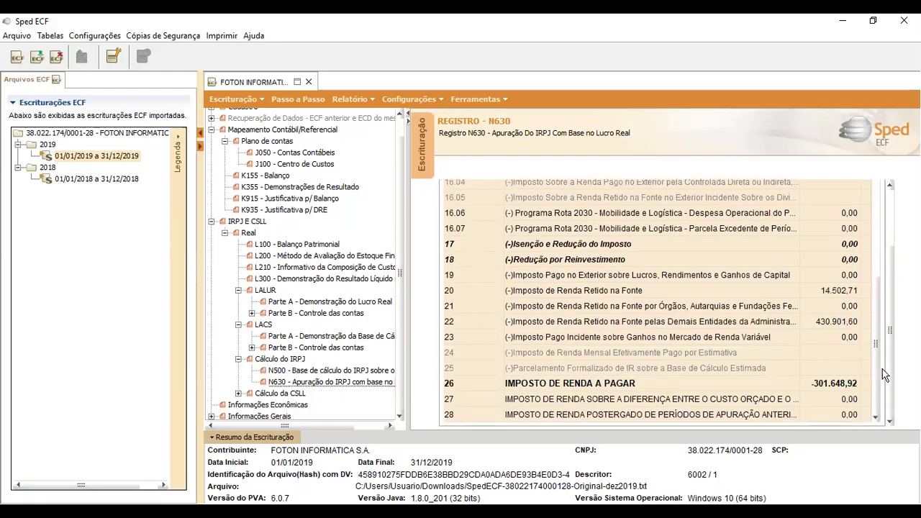
{"action": "scroll", "coordinate": [753, 362], "scroll_direction": "up", "scroll_amount": 2}
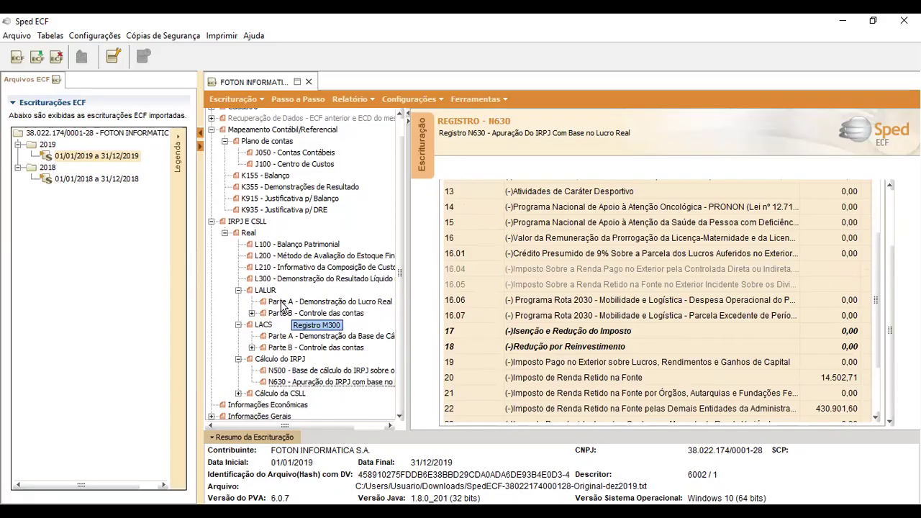
- View the M300 Lucro Real statement from Primeiro through Quarto Trimestre, with the LALUR Parte B accounts expanded
{"action": "left_click", "coordinate": [287, 306]}
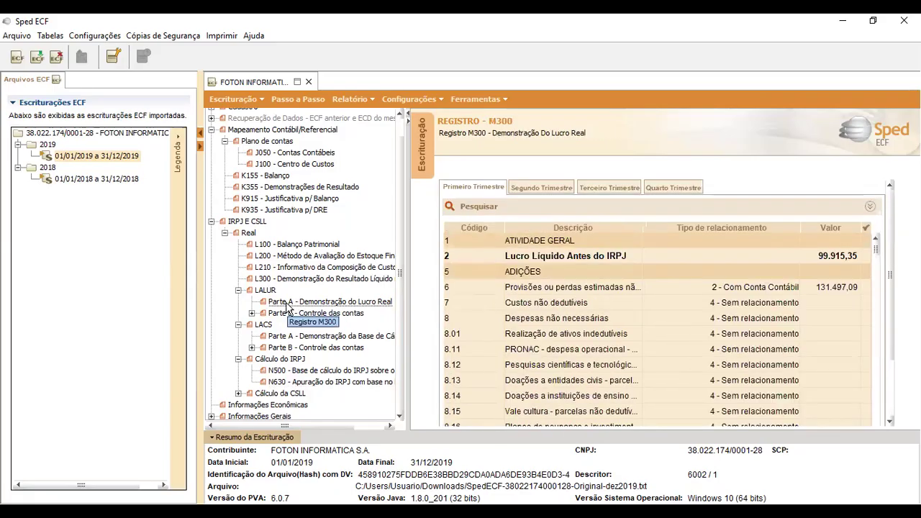
{"action": "left_click", "coordinate": [251, 314]}
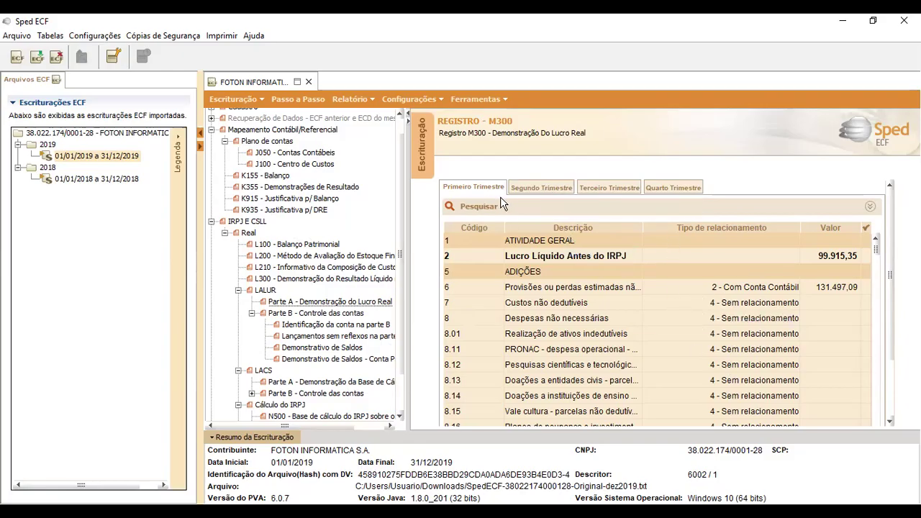
{"action": "left_click", "coordinate": [541, 187]}
{"action": "left_click", "coordinate": [609, 188]}
{"action": "left_click", "coordinate": [666, 189]}
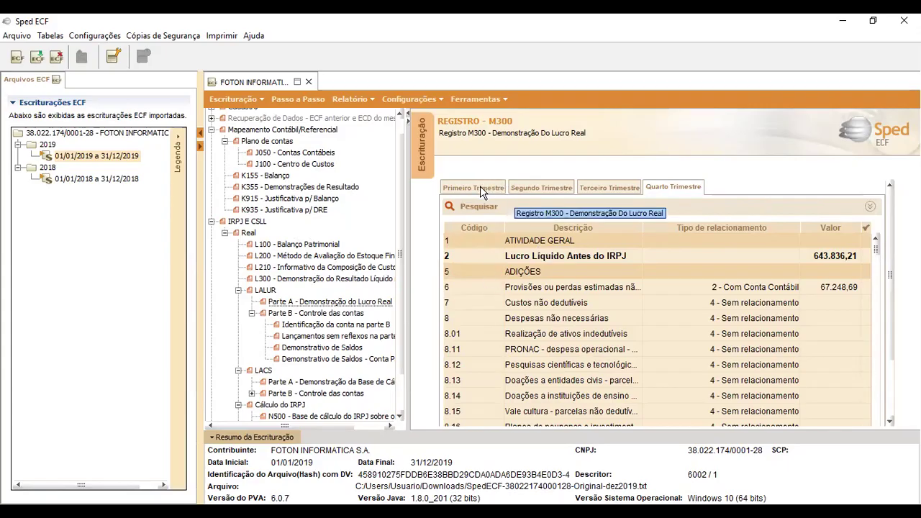
{"action": "scroll", "coordinate": [152, 206], "scroll_direction": "right", "scroll_amount": 1}
{"action": "scroll", "coordinate": [152, 206], "scroll_direction": "left", "scroll_amount": 1}
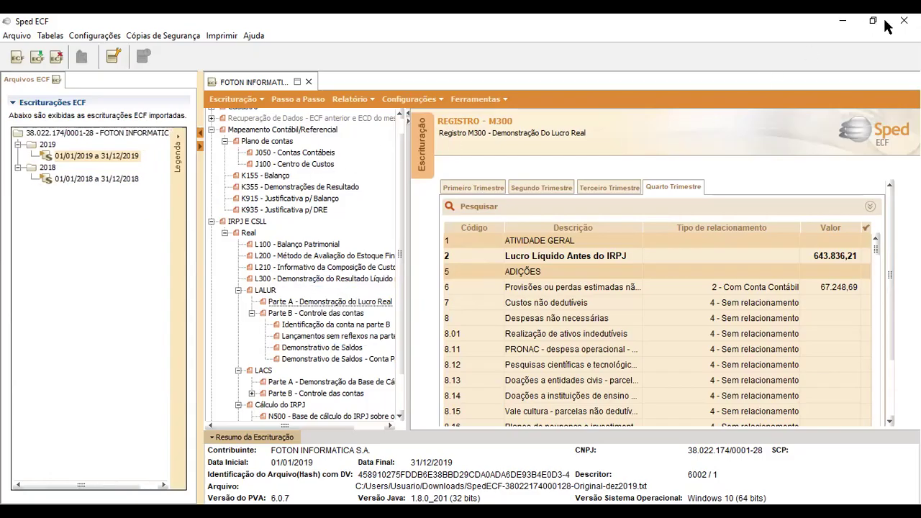